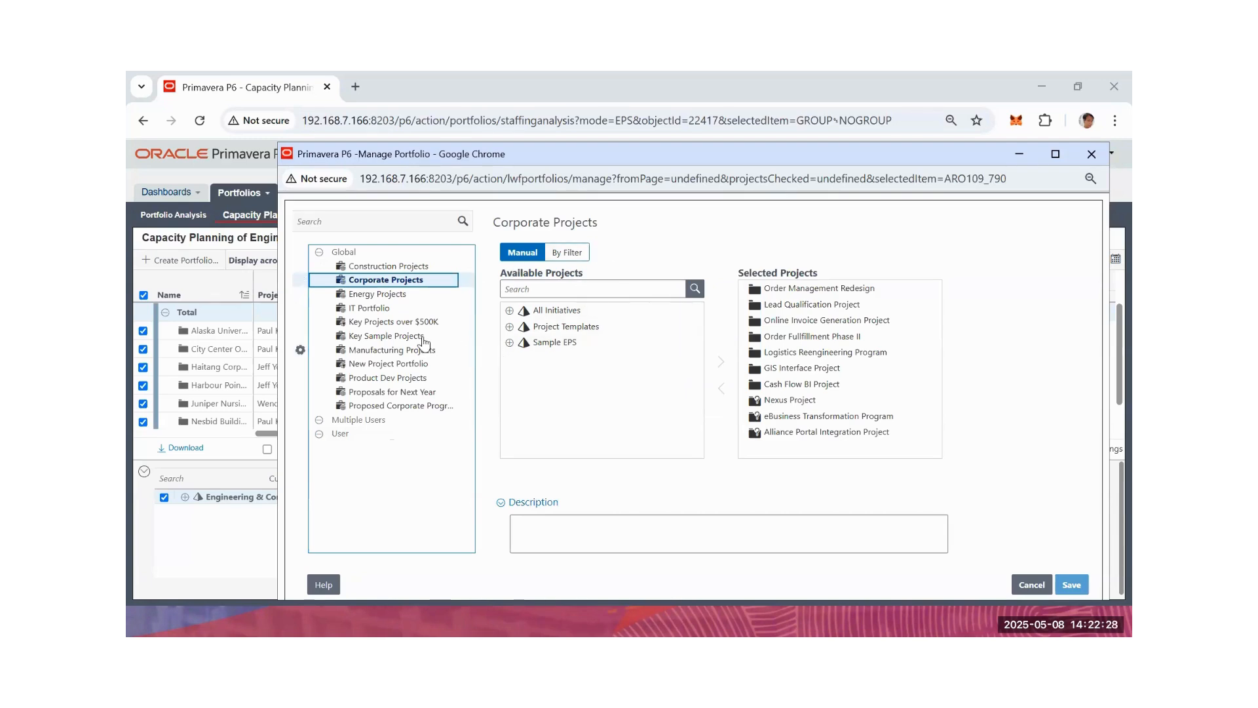
Review the global portfolios Key Projects over $500K, Key Sample Projects, Manufacturing Projects and New Project Portfolio, and leave portfolio management without saving.
click(398, 322)
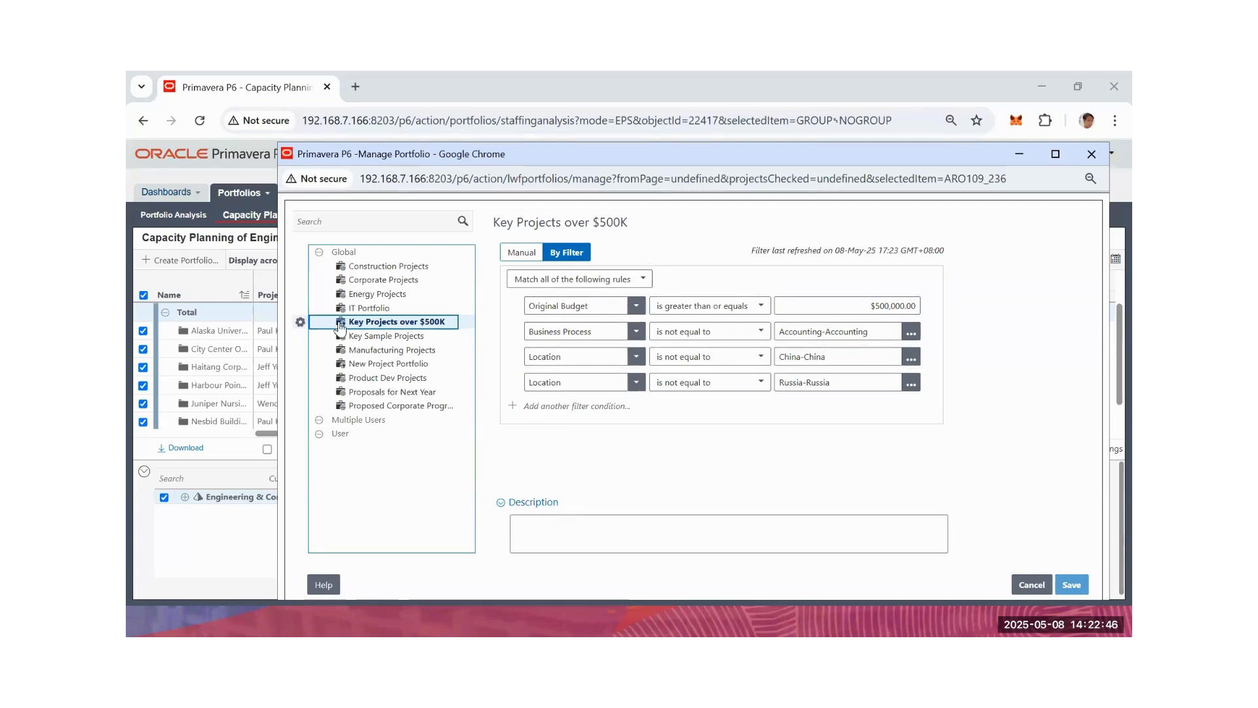
click(400, 337)
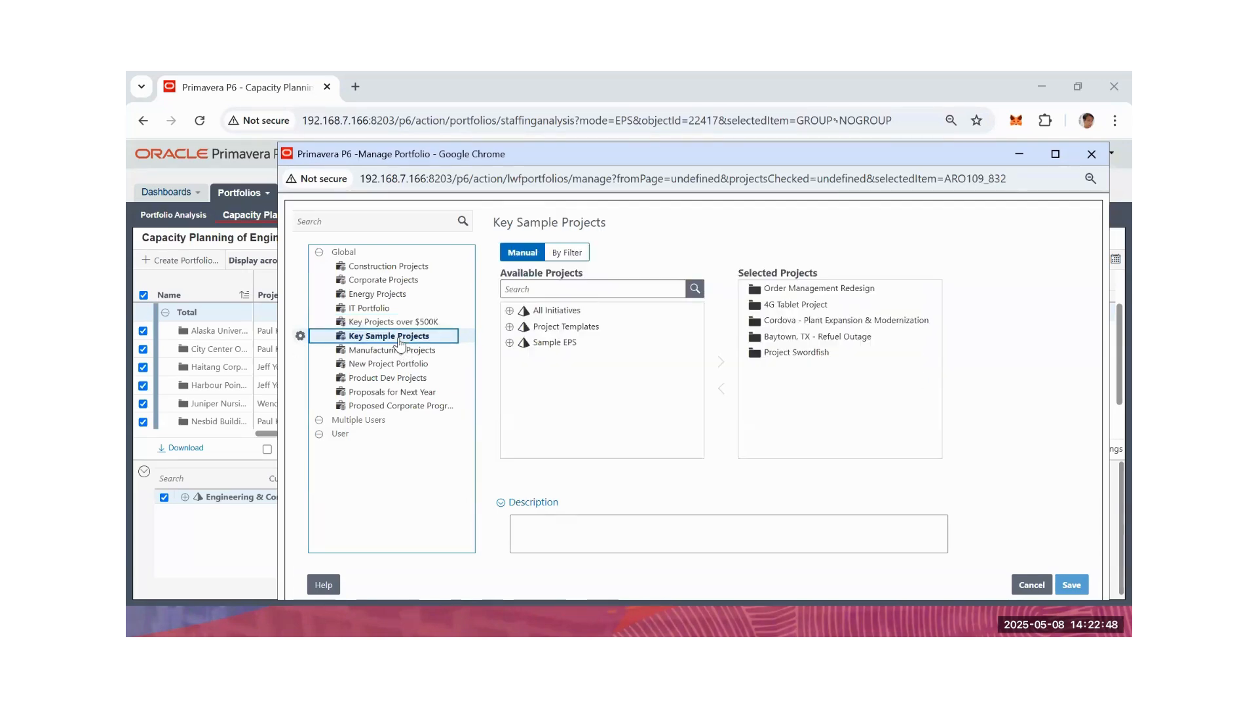
click(388, 351)
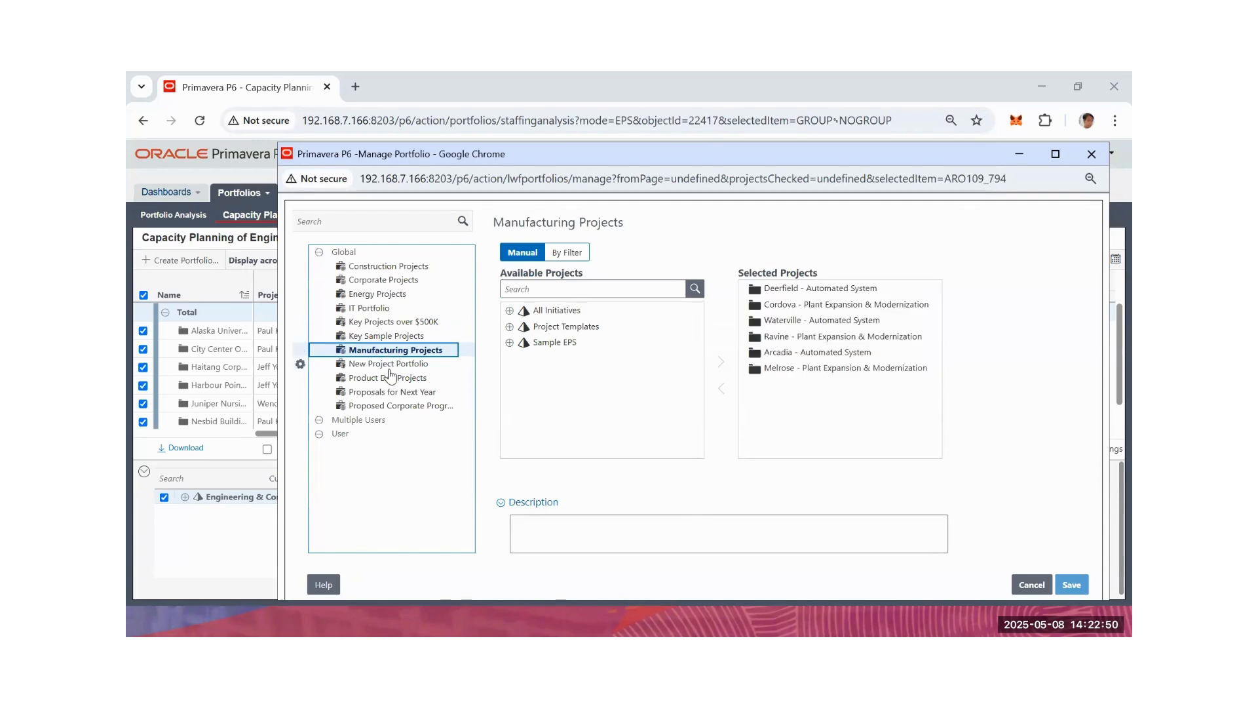
click(389, 365)
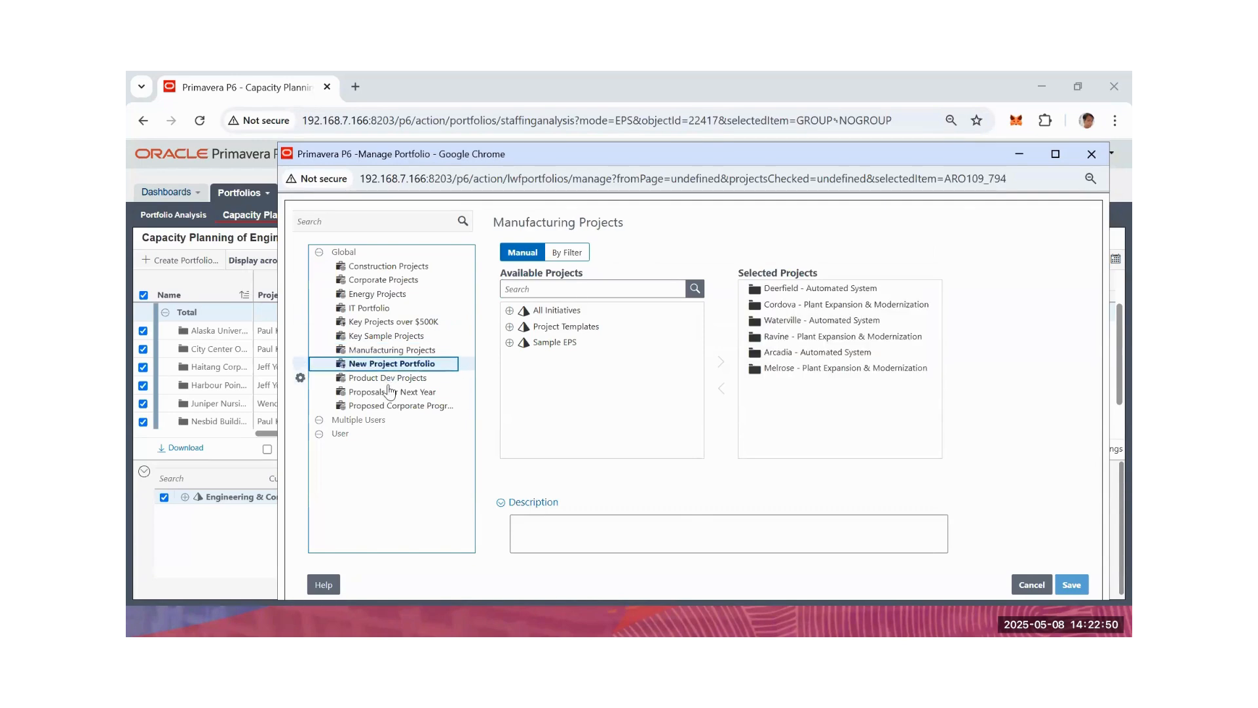
click(1092, 154)
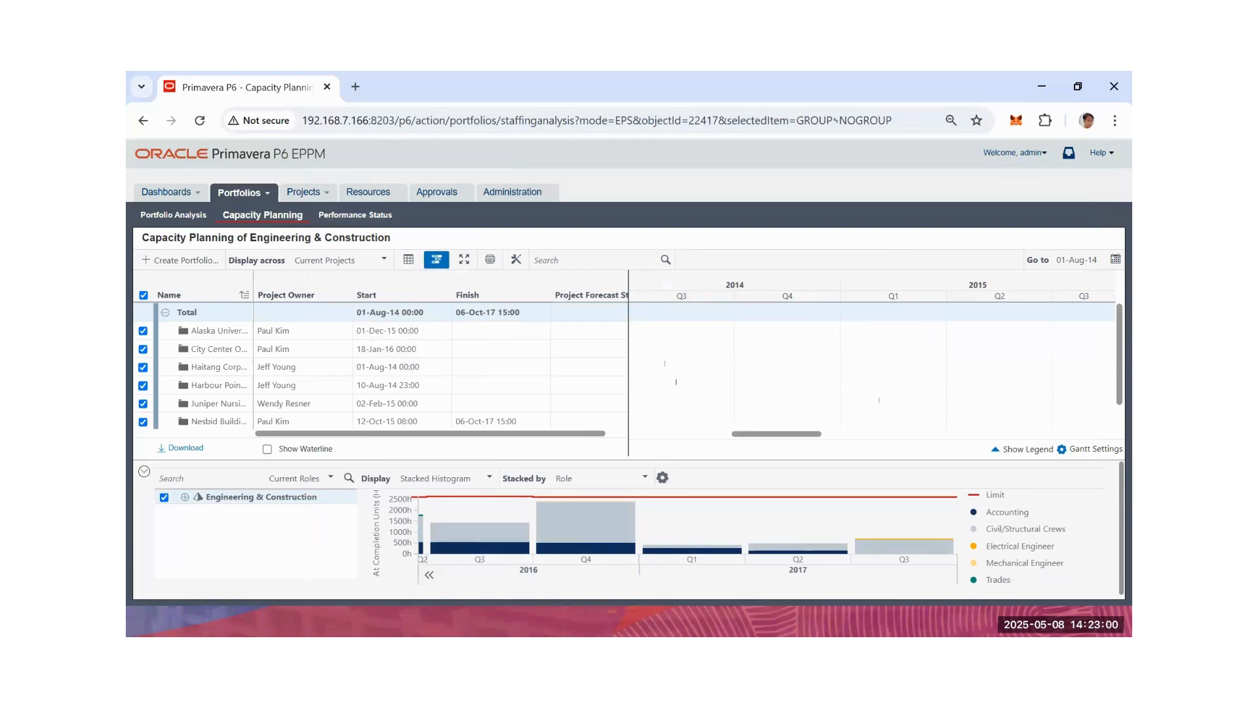
Open the Assignments page of the Resources section and dismiss the assignment limit warning.
click(368, 192)
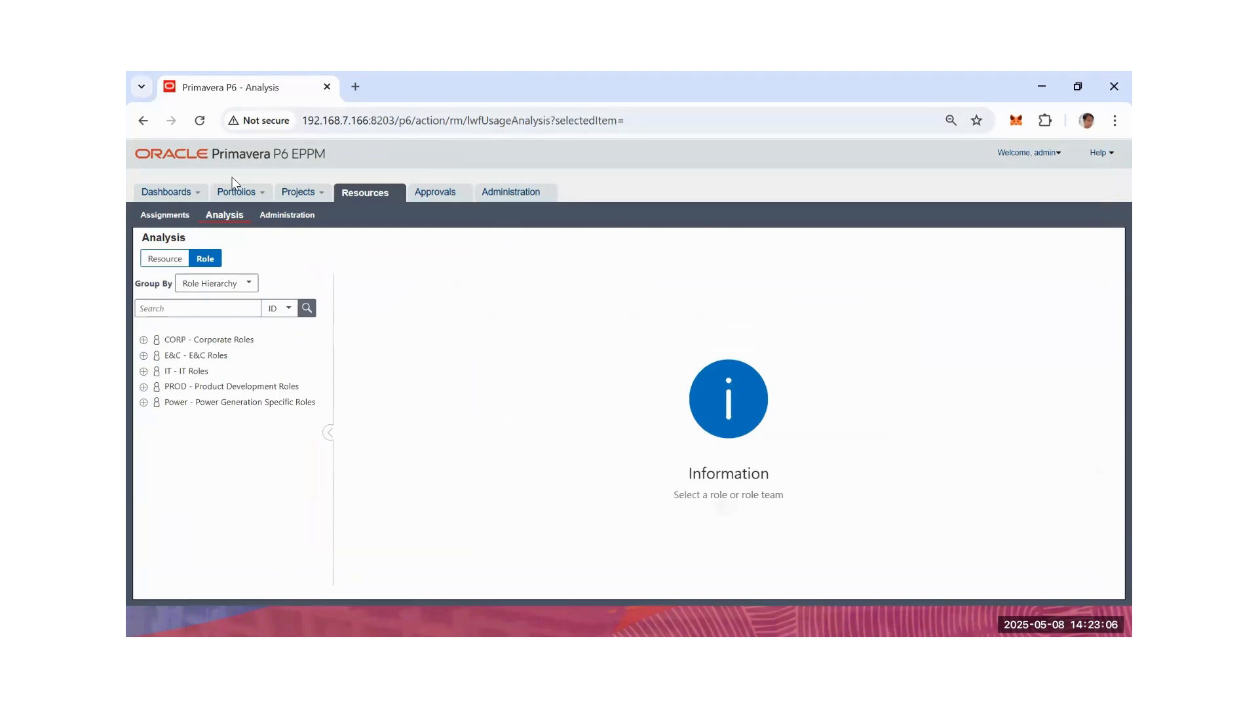
click(171, 216)
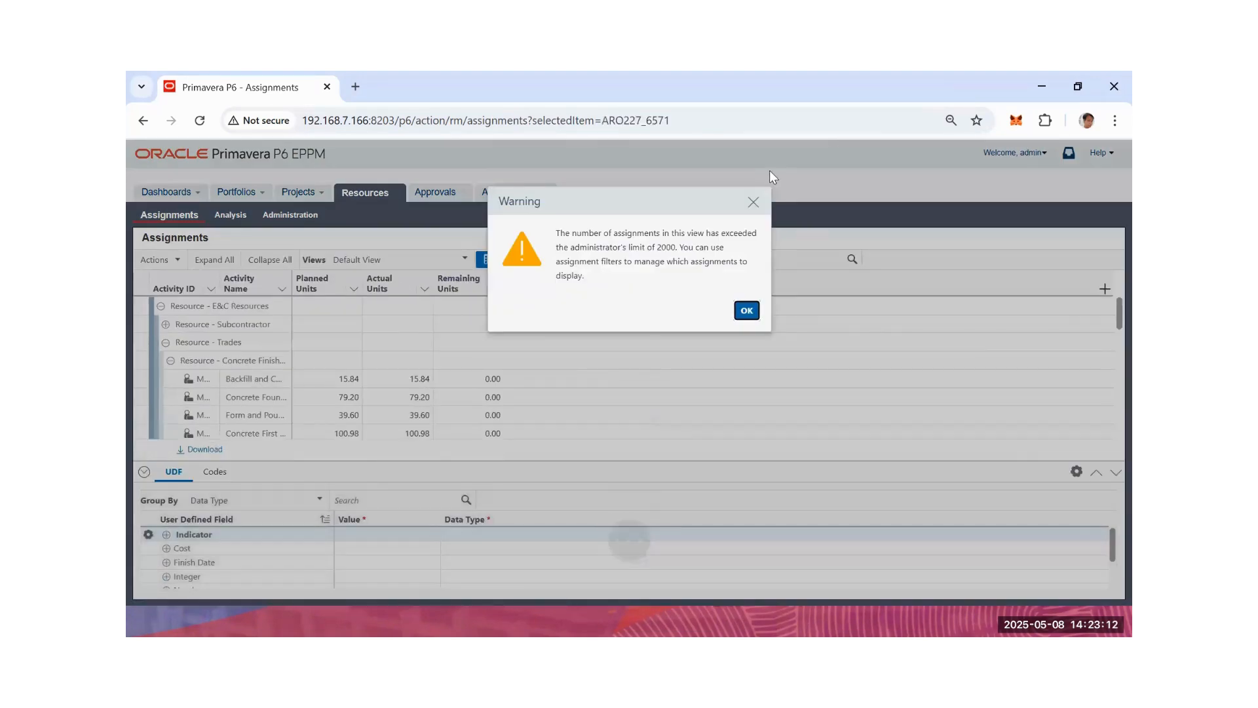
click(753, 201)
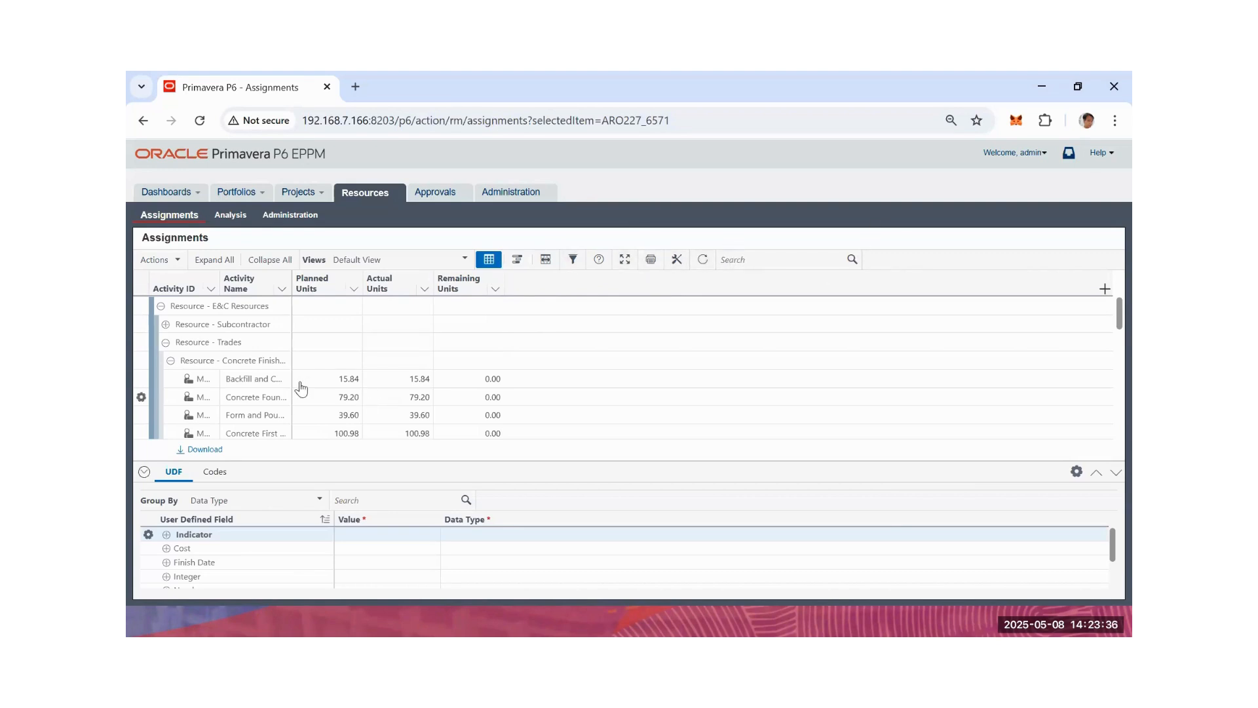
Look through the Concrete Finisher activity assignments under Trades and select the second assignment, a concrete foundation activity.
scroll(302, 390, down, 1)
scroll(233, 372, up, 1)
scroll(253, 374, down, 2)
click(266, 347)
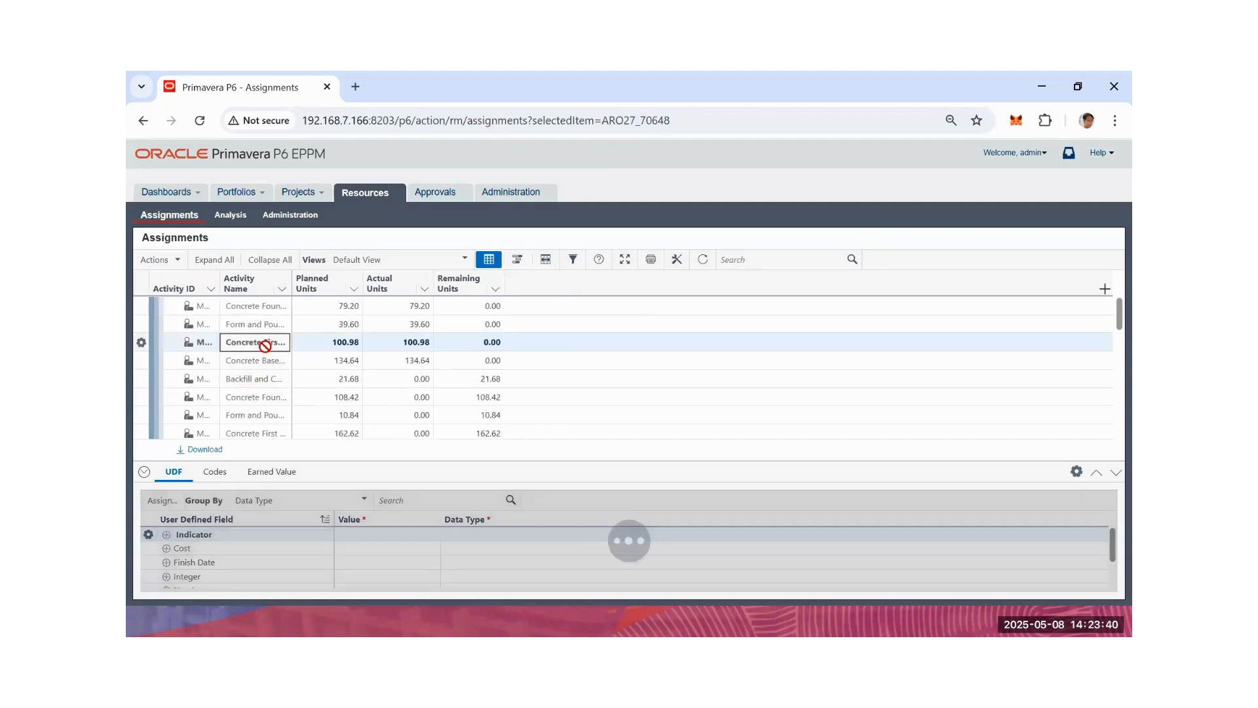
scroll(265, 357, up, 2)
click(256, 378)
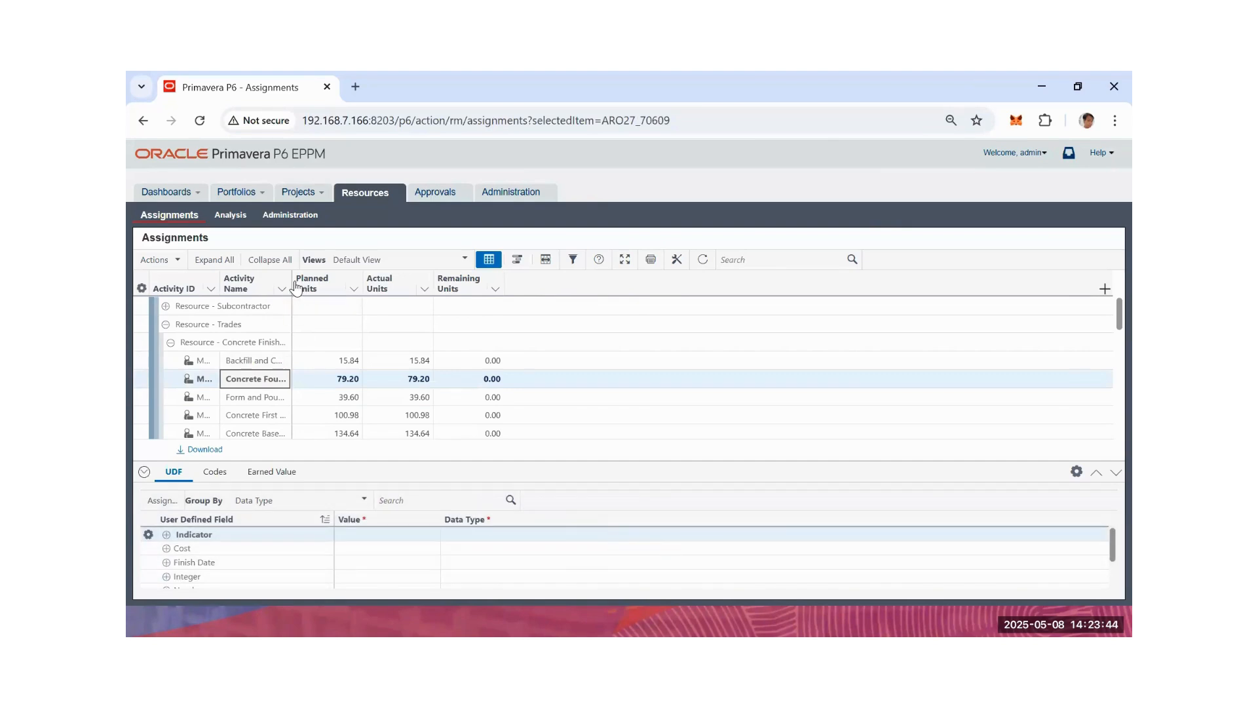
Check which filter options are available for the assignments list and dismiss them.
click(572, 261)
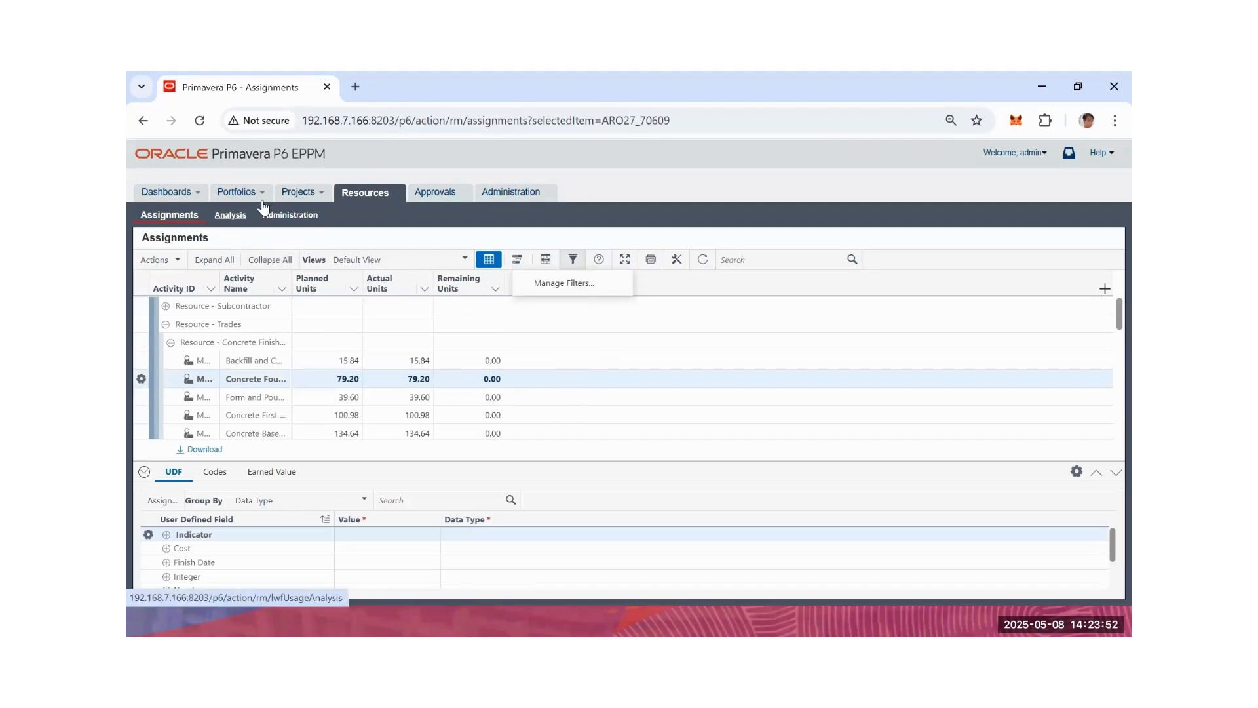
scroll(620, 337, up, 1)
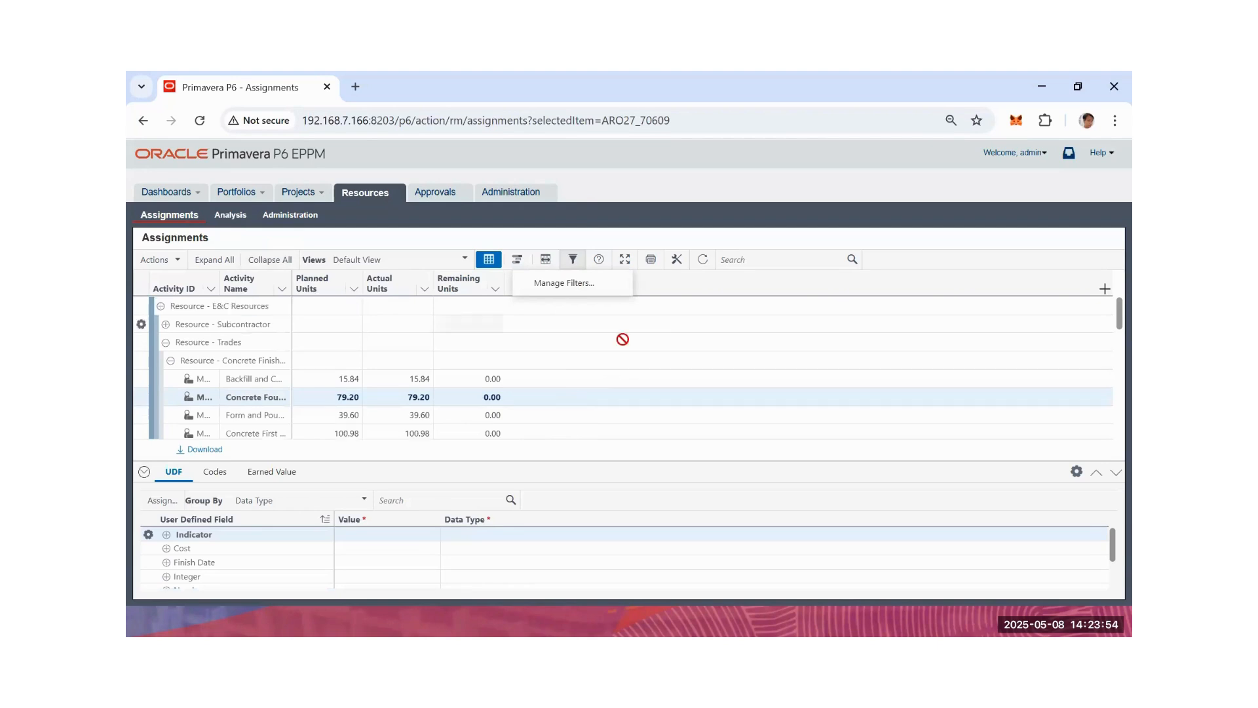
click(228, 229)
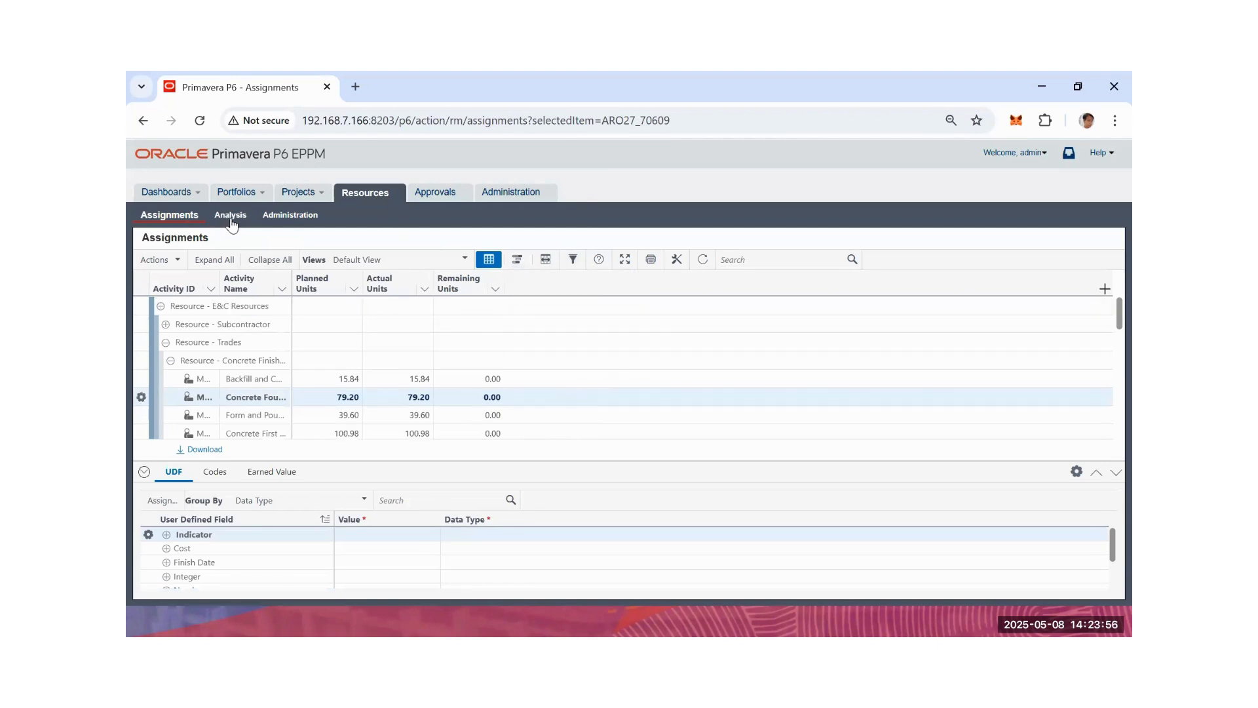
click(231, 217)
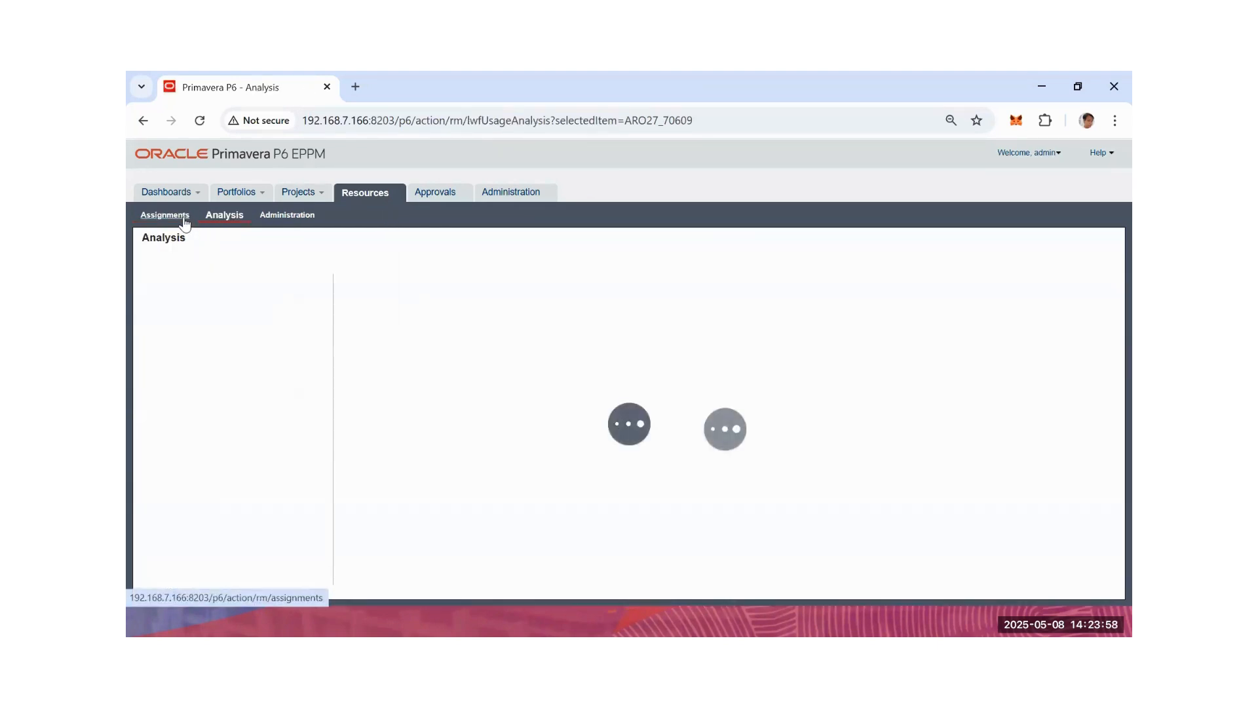
click(183, 219)
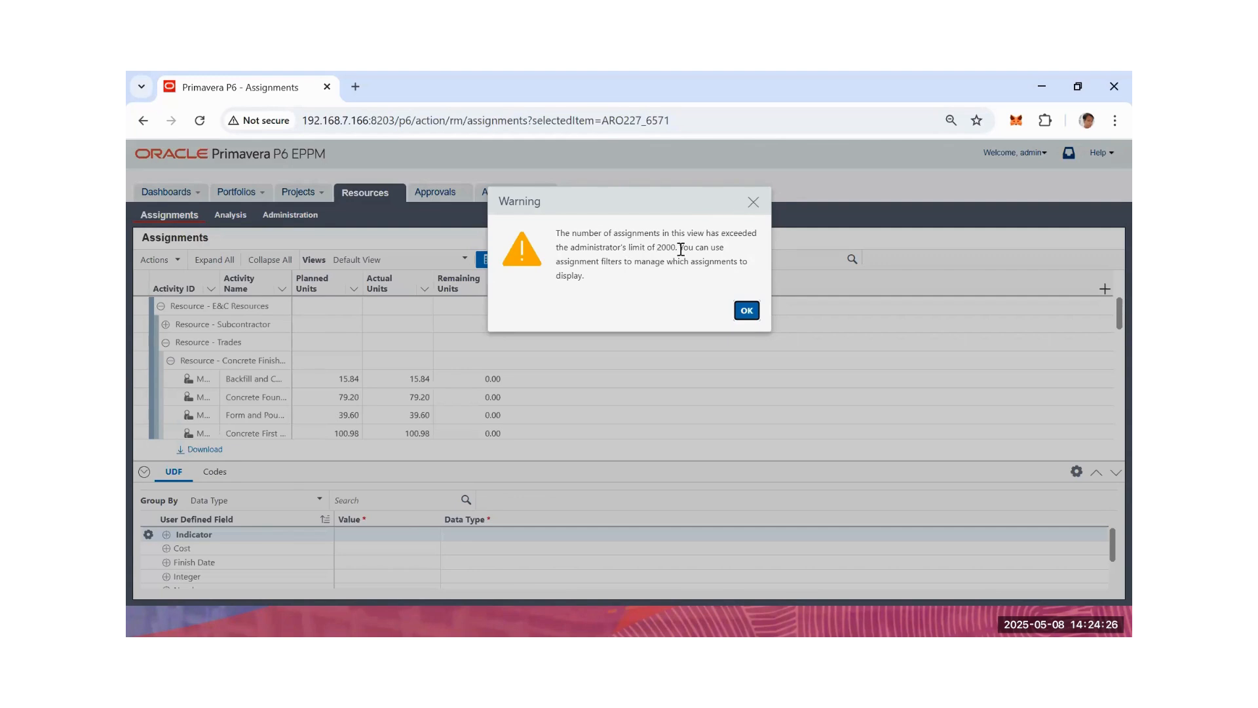
click(754, 202)
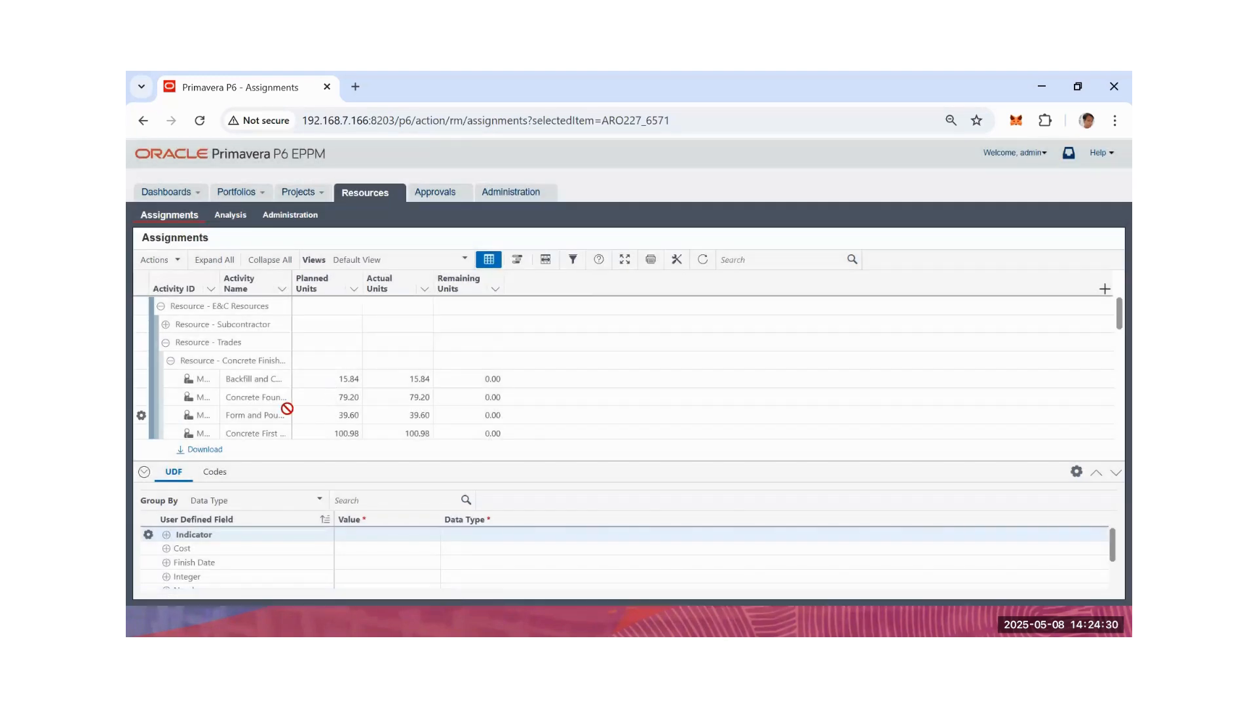
Browse the planned, actual and remaining units of the Trades resource assignments and check the filter options.
scroll(289, 407, down, 3)
scroll(289, 407, down, 8)
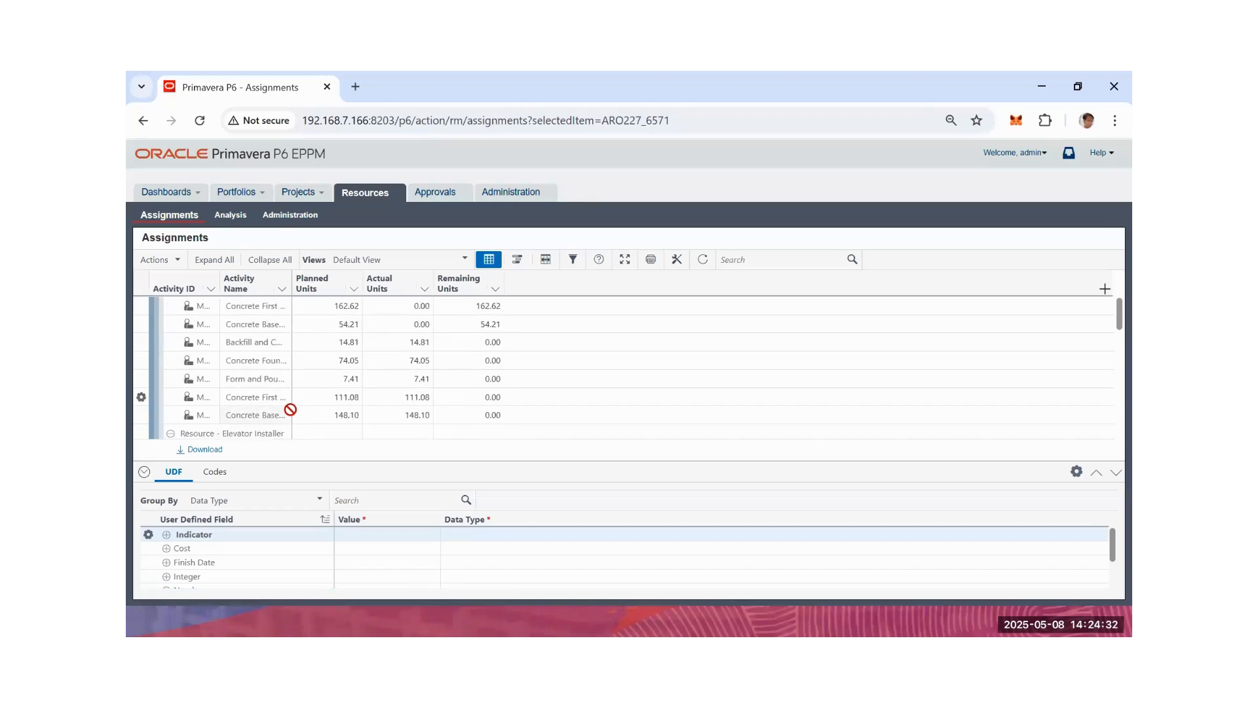
scroll(351, 410, up, 5)
click(572, 259)
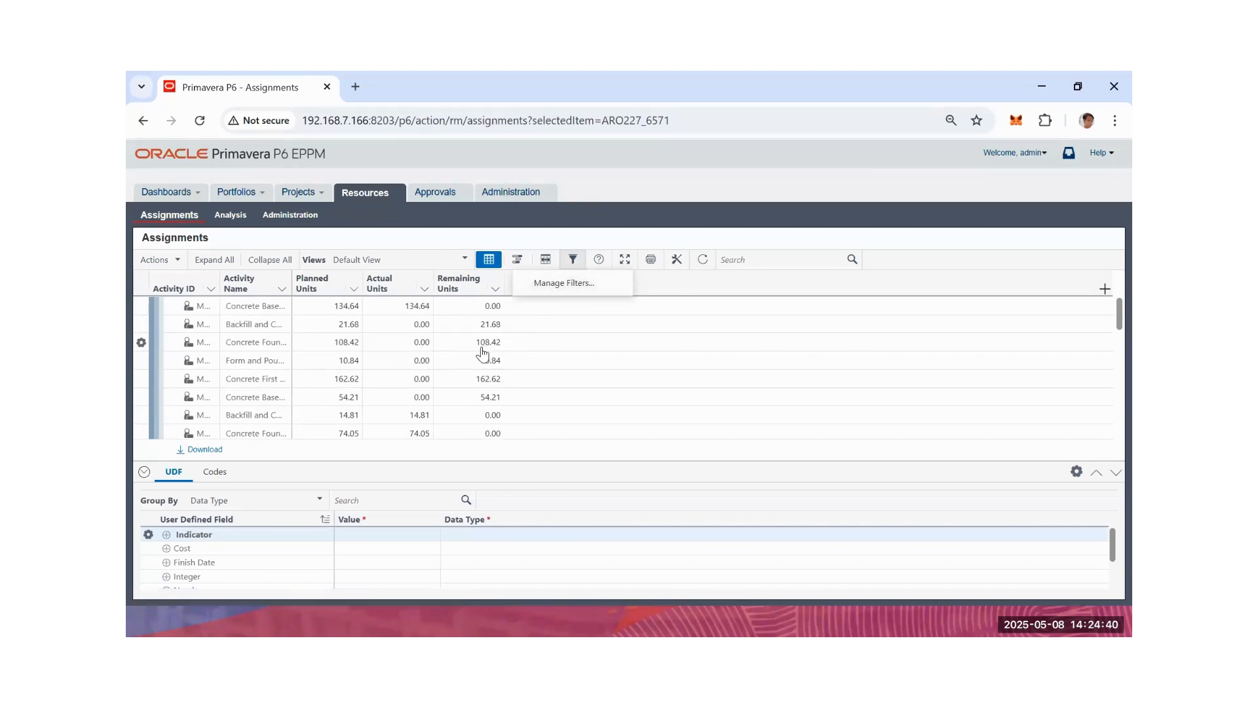
scroll(344, 408, up, 2)
scroll(262, 348, up, 1)
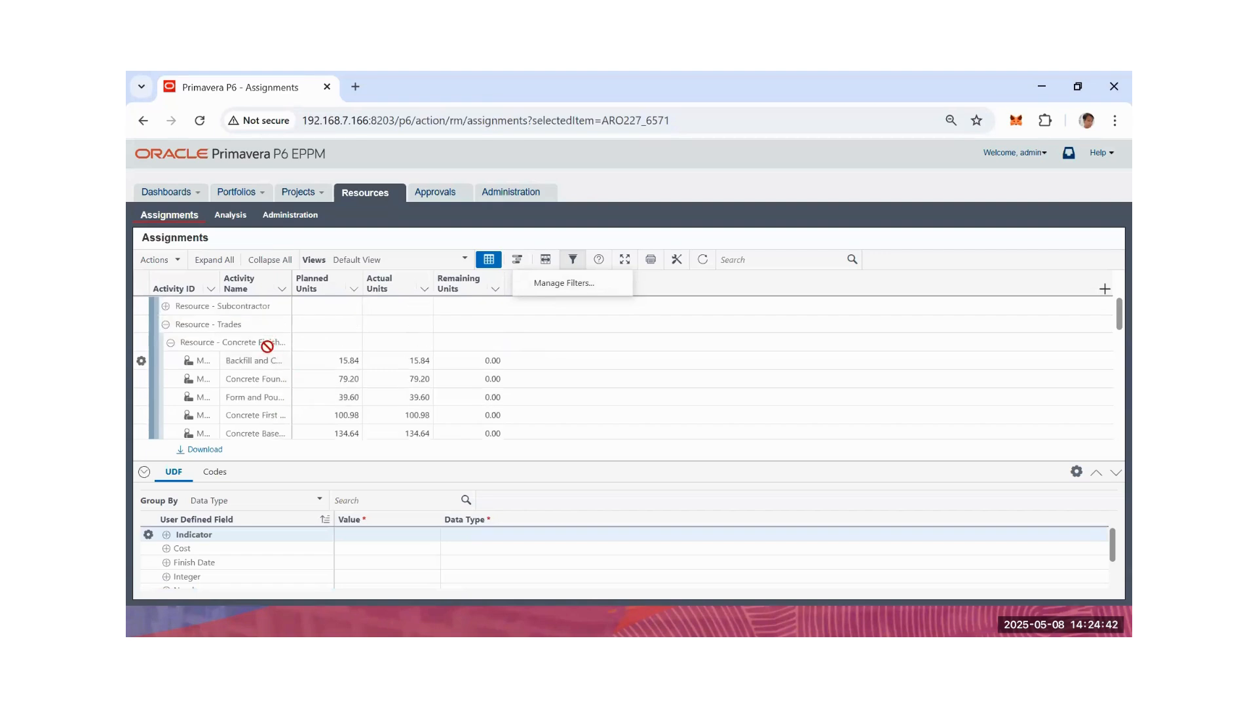
Show the assignments in the Gantt view from the first backfill activity and examine the Concrete Finisher bars along the April 2015 timeline.
click(254, 360)
click(517, 260)
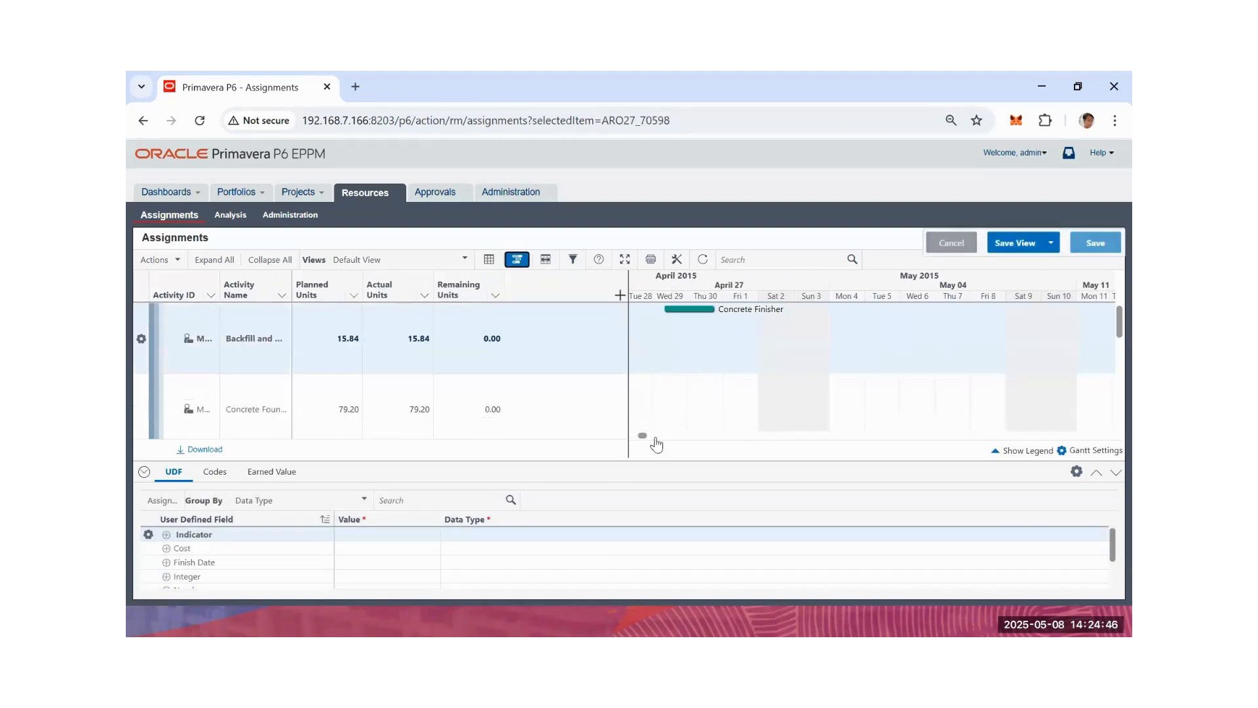
scroll(706, 333, up, 1)
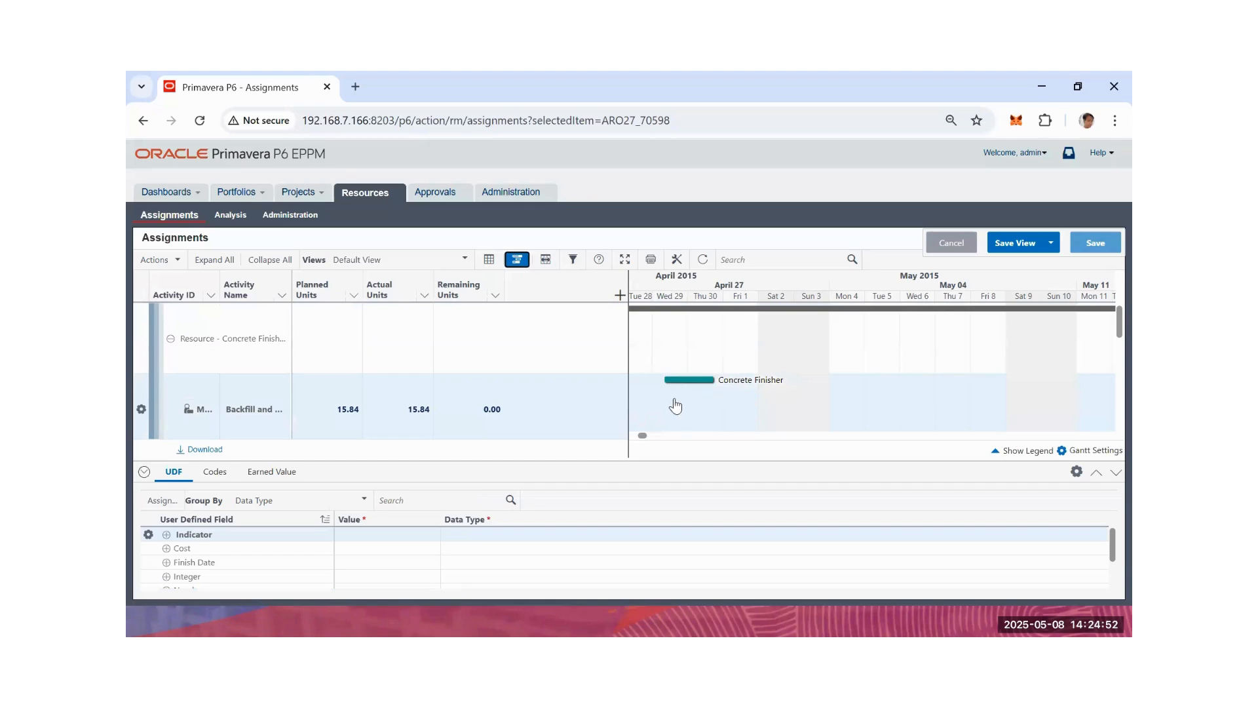
scroll(674, 407, down, 2)
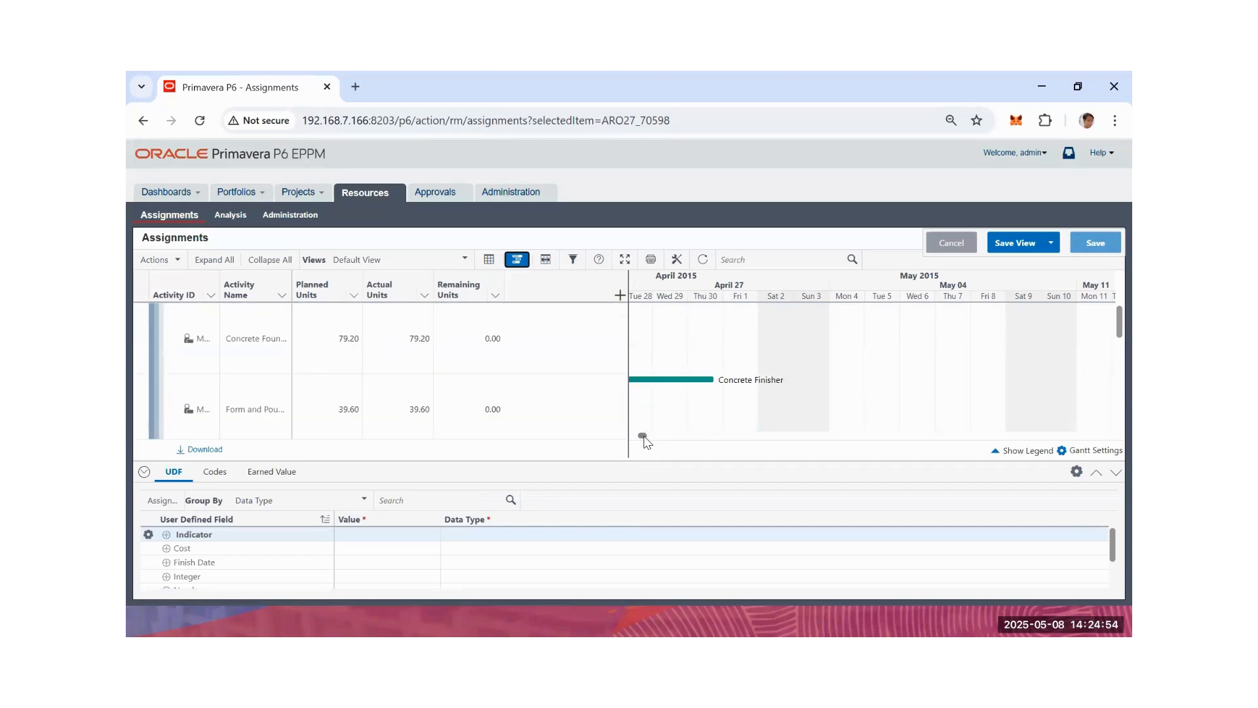
drag(642, 435, 641, 436)
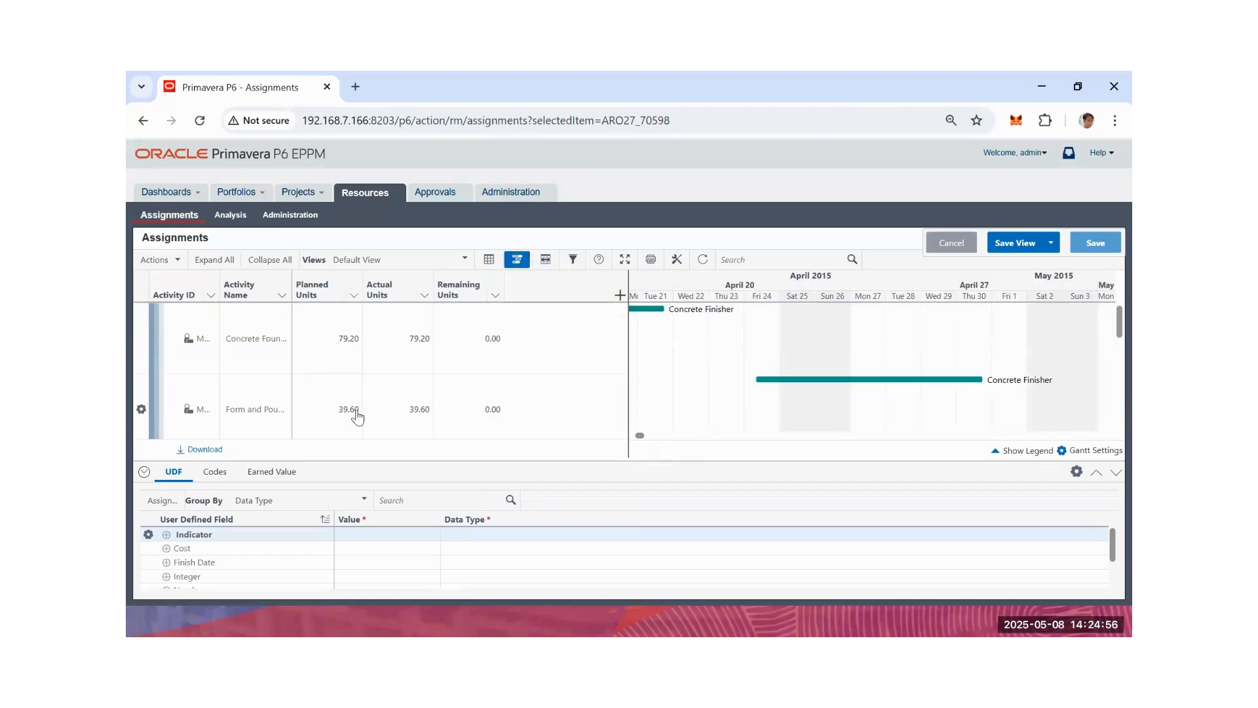
scroll(561, 377, down, 1)
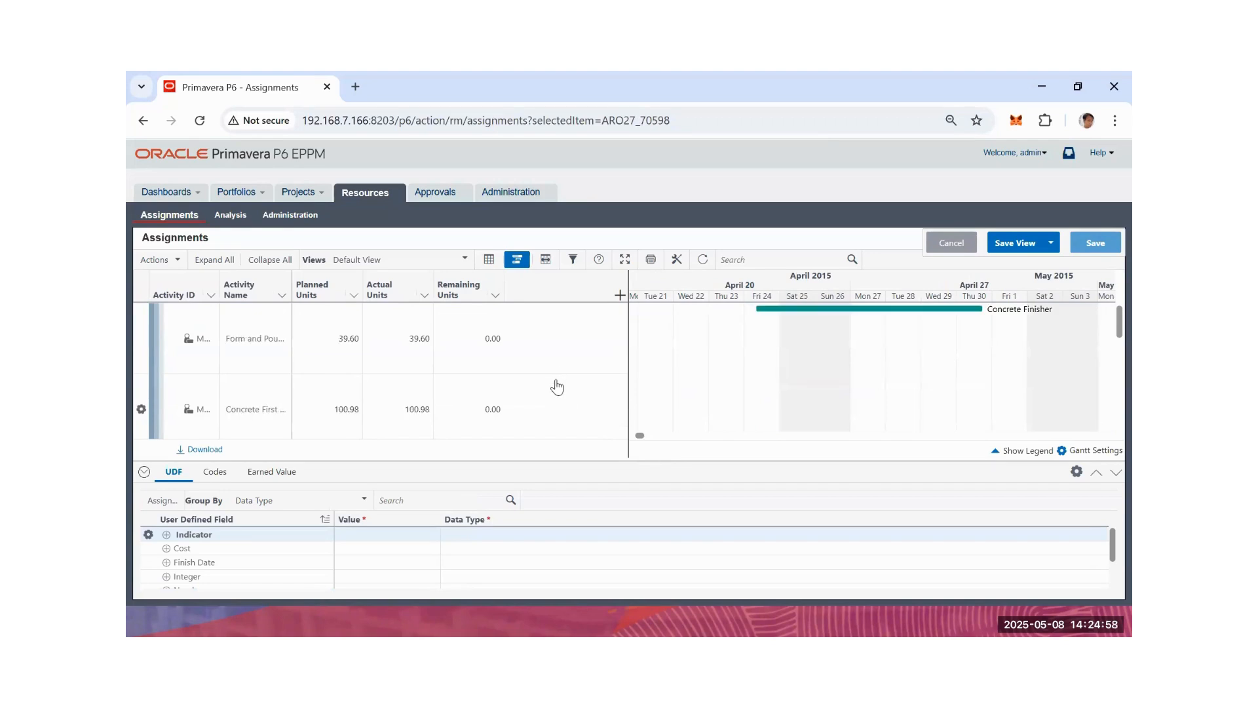
scroll(556, 388, up, 1)
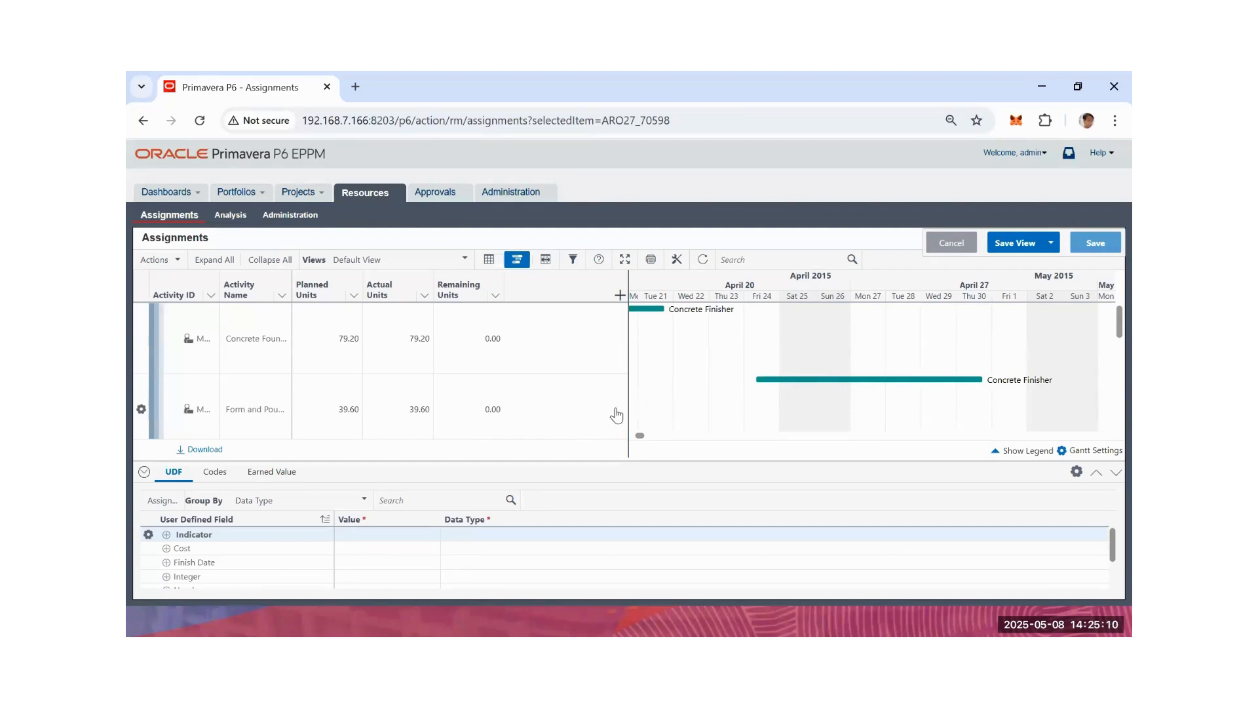
scroll(695, 389, down, 2)
scroll(694, 389, up, 2)
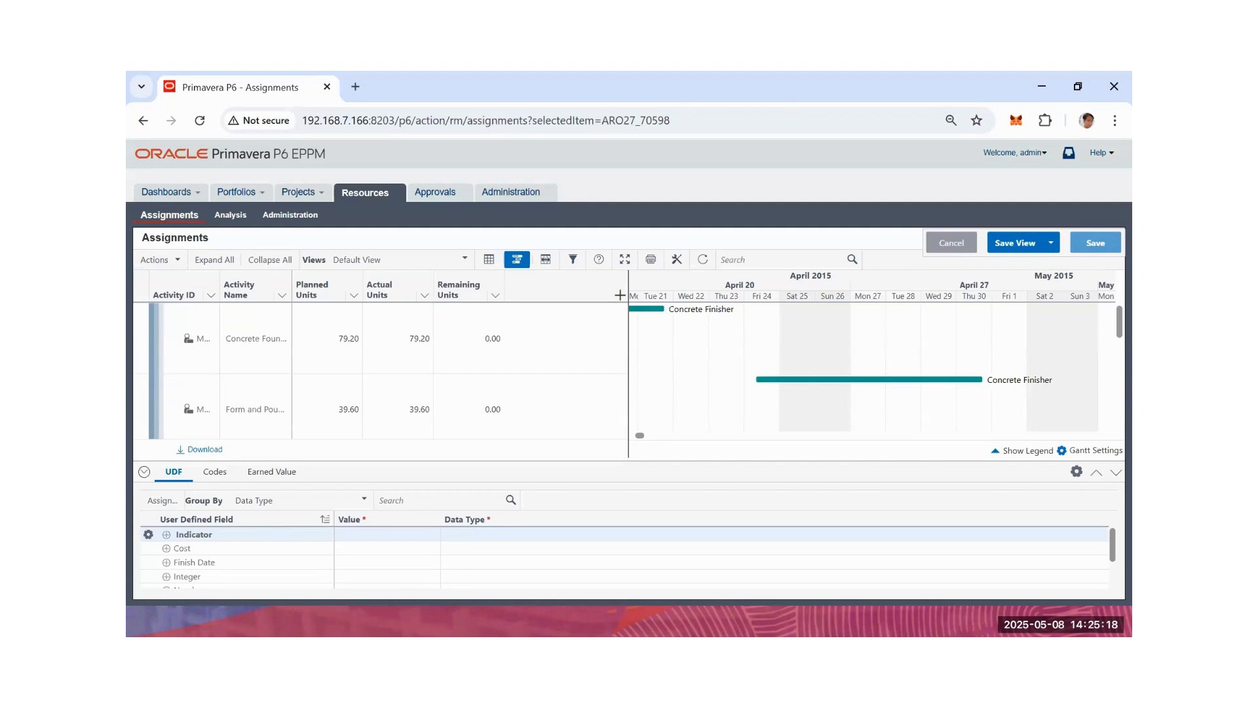
Open the Analysis page without saving the assignment view changes and switch the analysis from roles to resources.
click(231, 217)
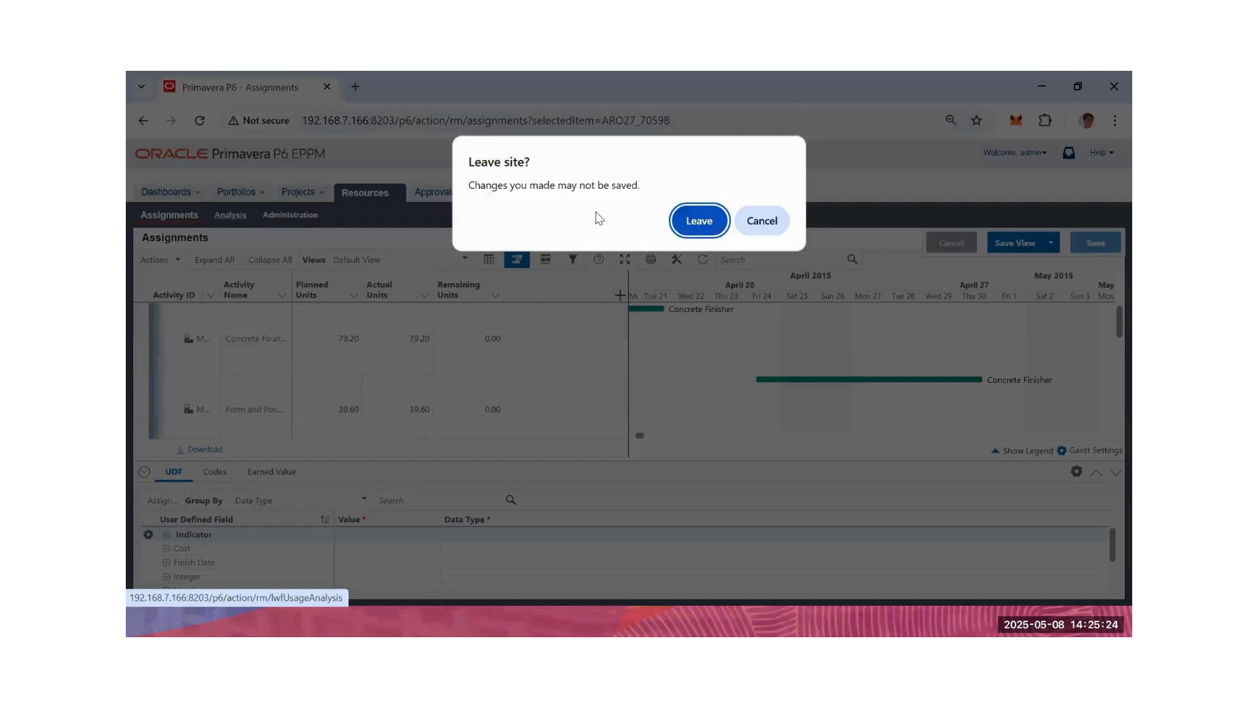
click(699, 221)
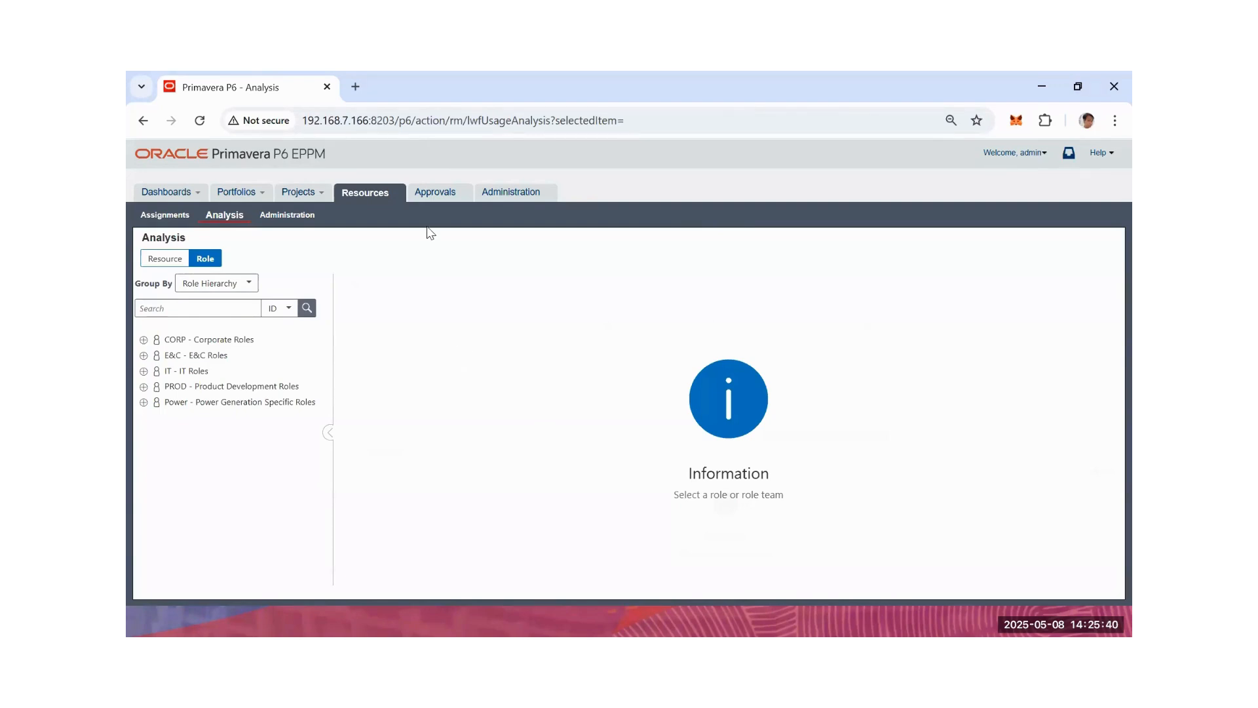
click(169, 261)
Expand E&C Resources, Corporate and Bpmpmo in the resource hierarchy and display the usage analysis of the first person under Bpmpmo.
click(143, 355)
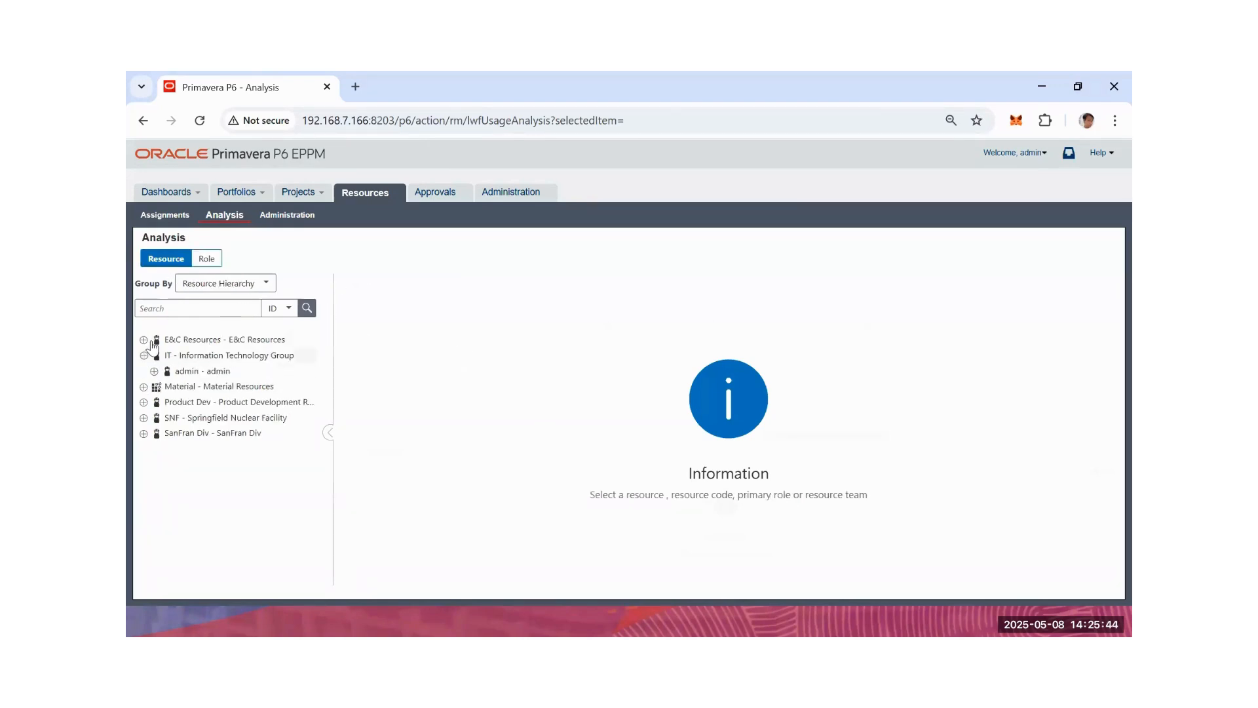
click(144, 339)
click(161, 357)
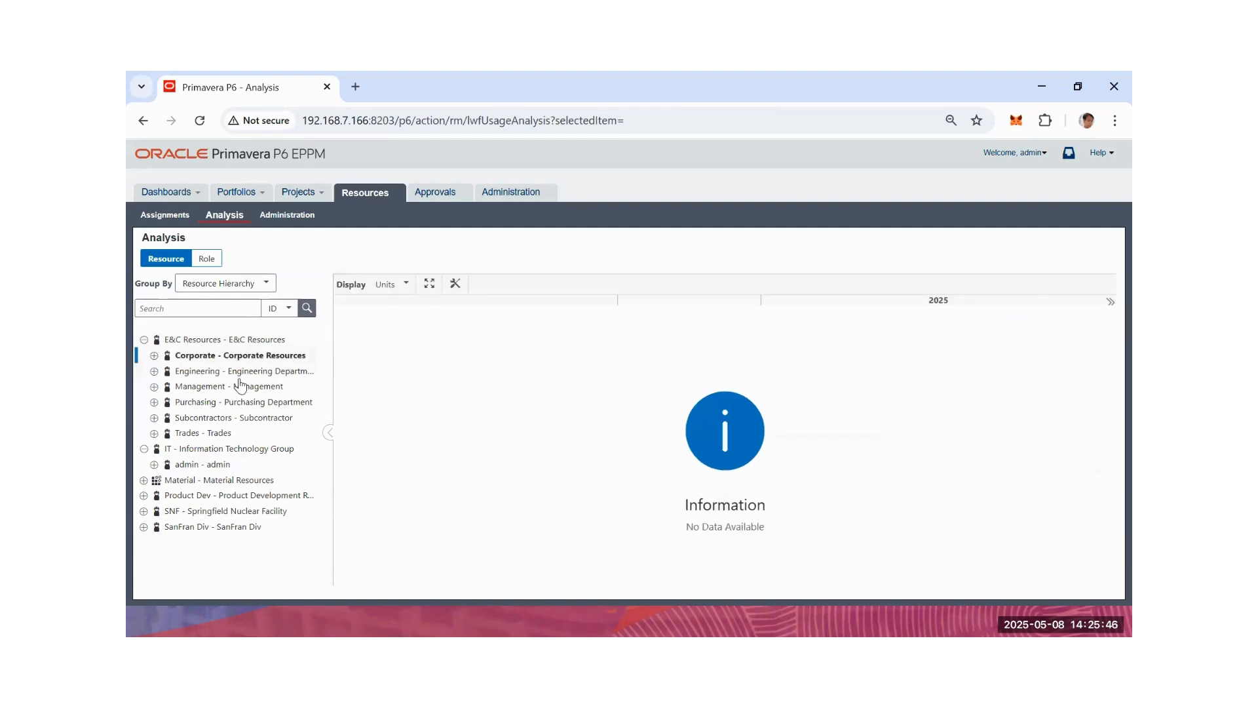
click(154, 355)
click(177, 372)
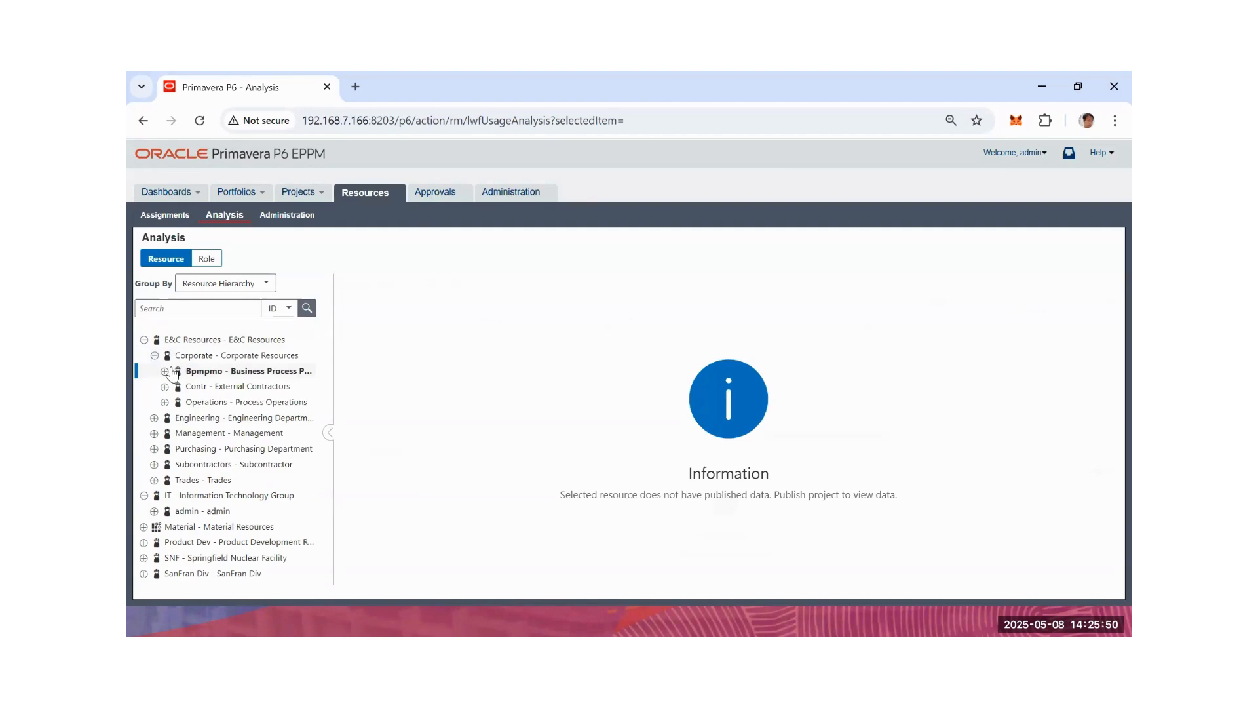
click(164, 372)
click(228, 392)
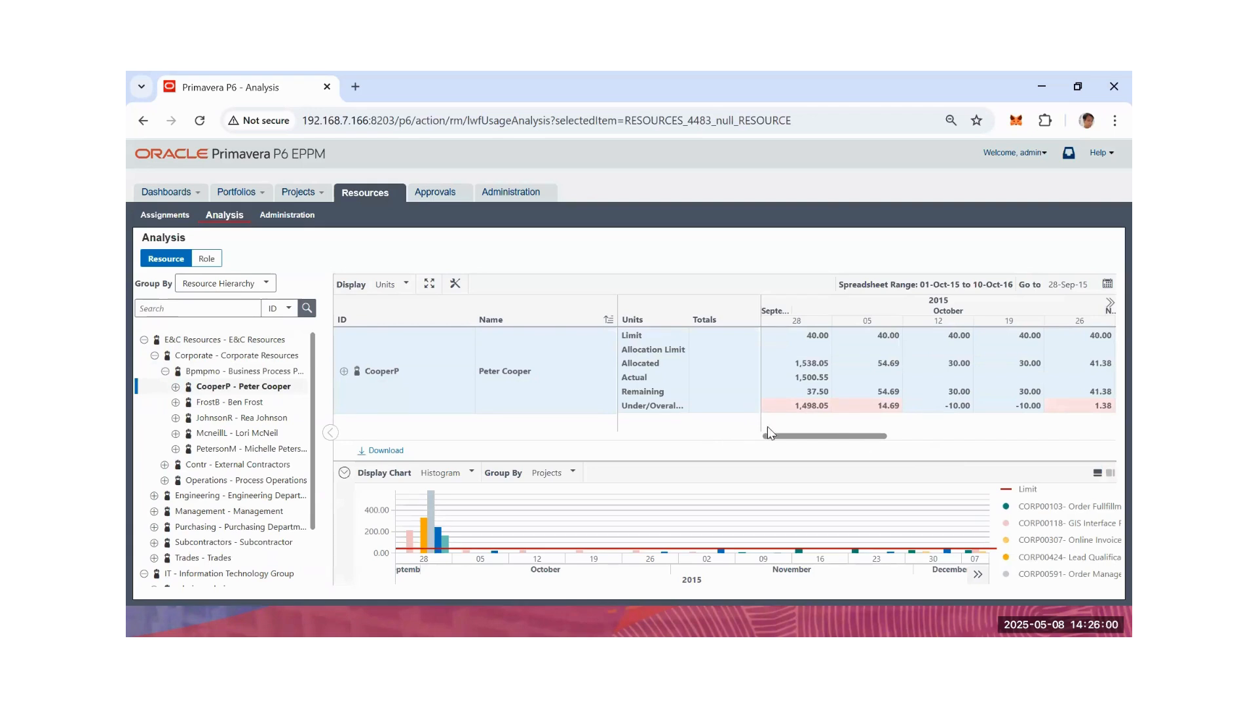
Check the chart type options and examine the selected resource's weekly allocation for October and November 2015 in the spreadsheet.
click(472, 475)
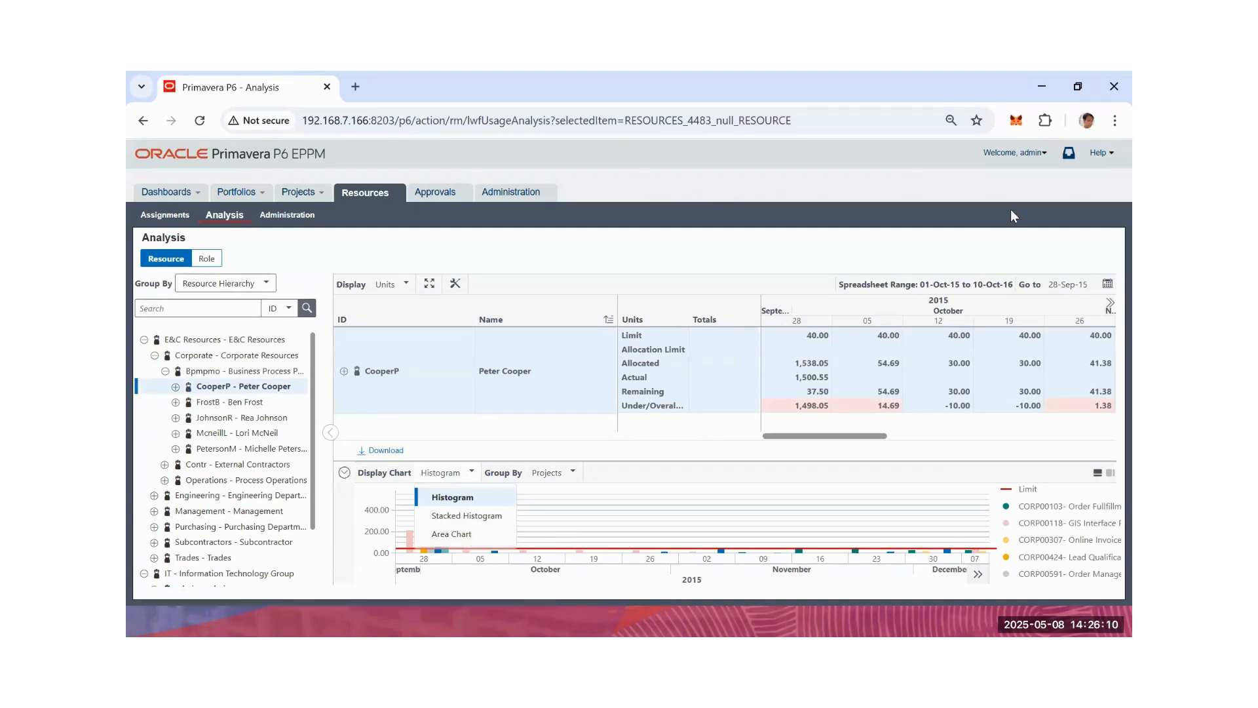
click(839, 436)
drag(841, 436, 879, 436)
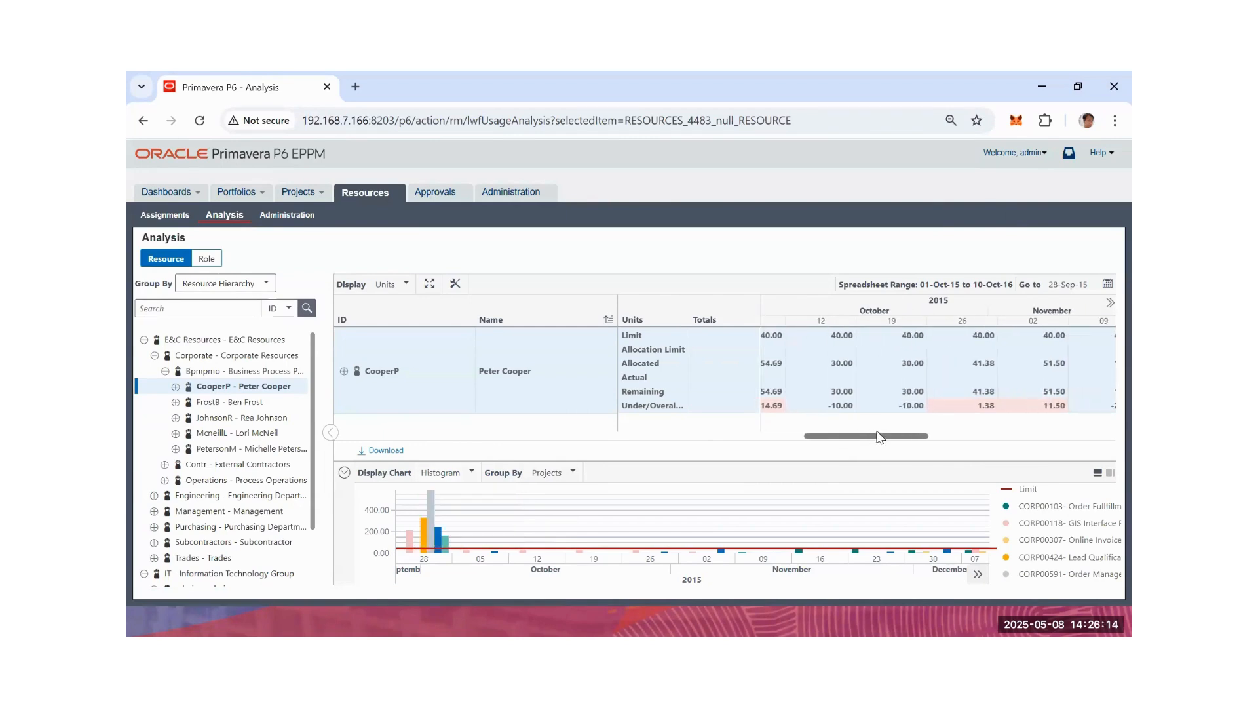
click(352, 378)
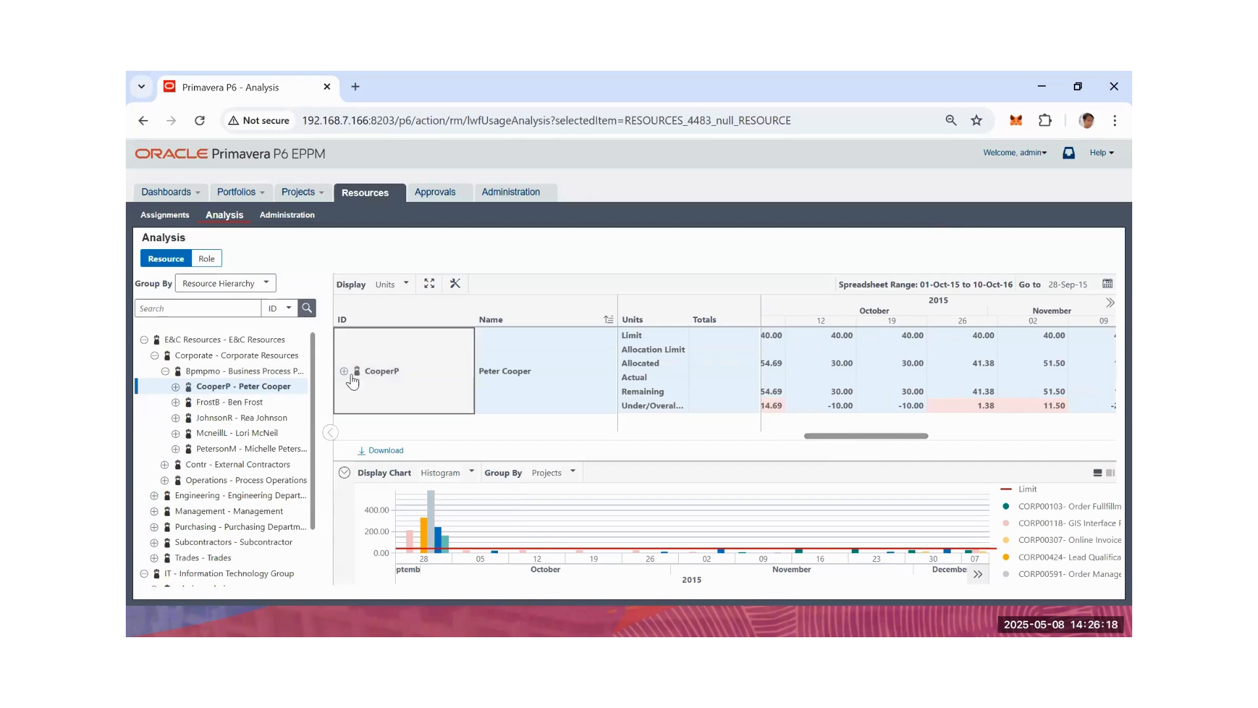
Break the selected resource's usage down by project and check the grouping options of the resource hierarchy.
click(348, 372)
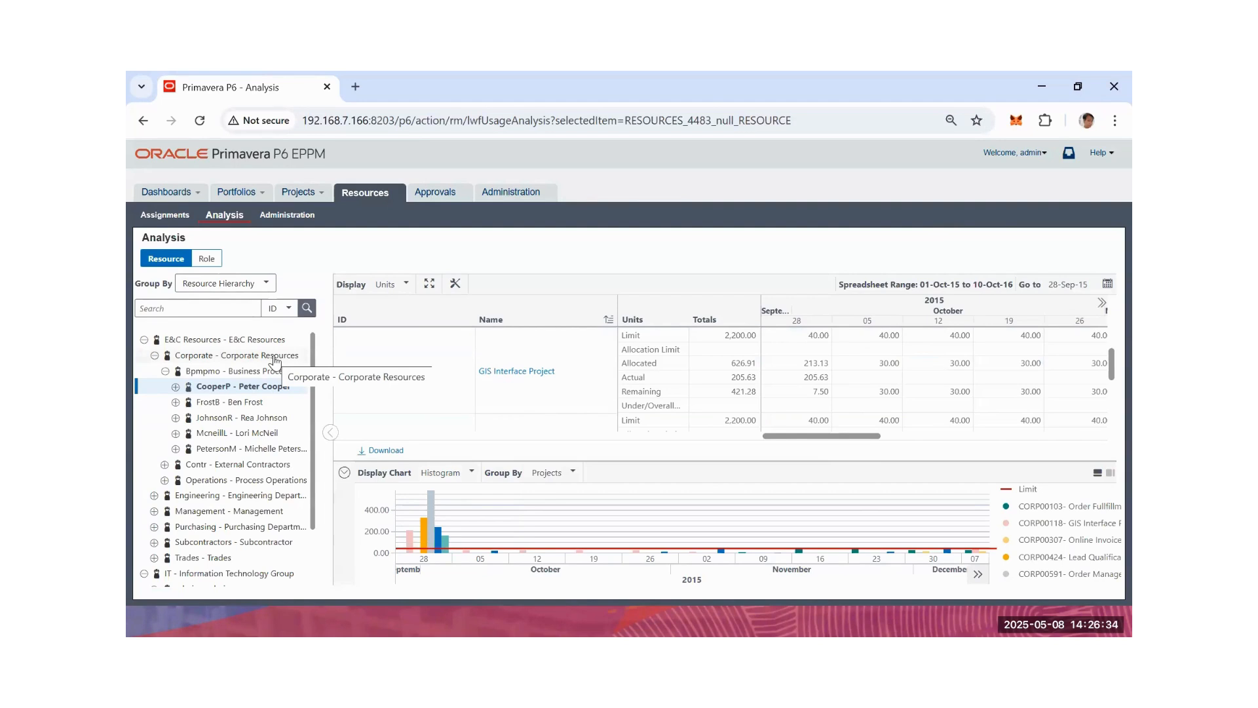
click(235, 285)
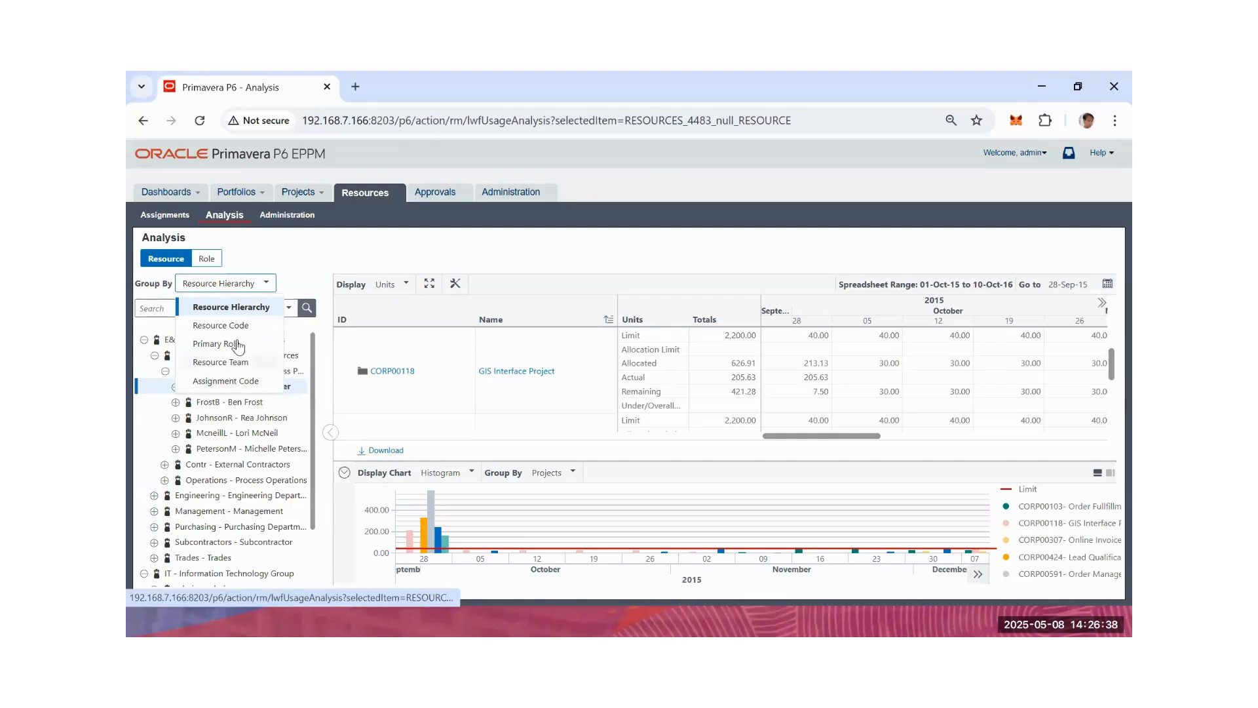
click(328, 267)
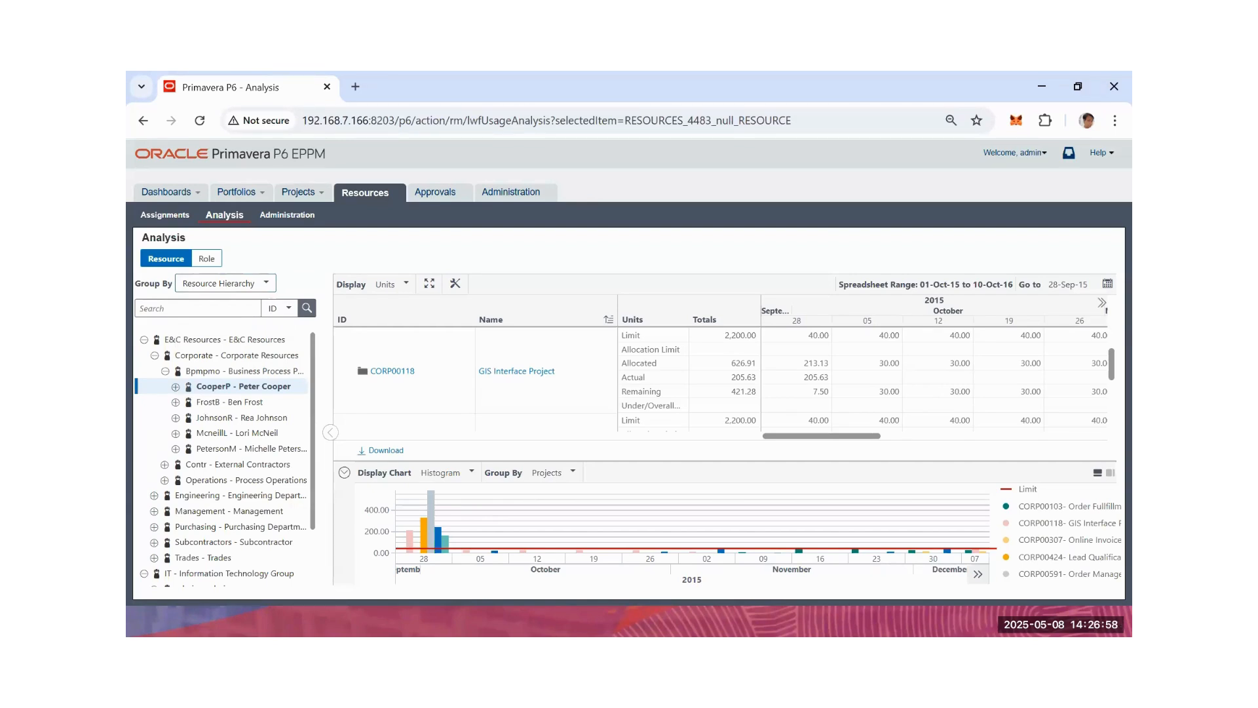
Switch the analysis to roles, expand Corporate Roles and display the usage analysis of the Process Architect role.
click(203, 260)
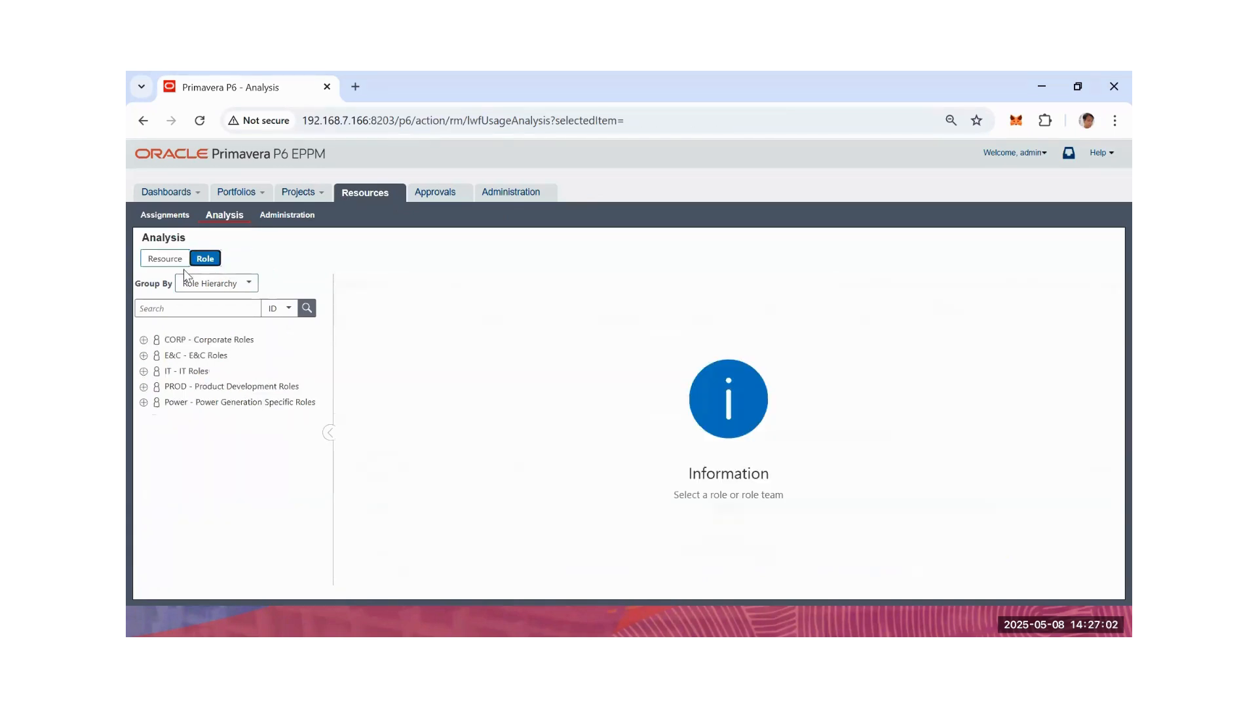
click(145, 340)
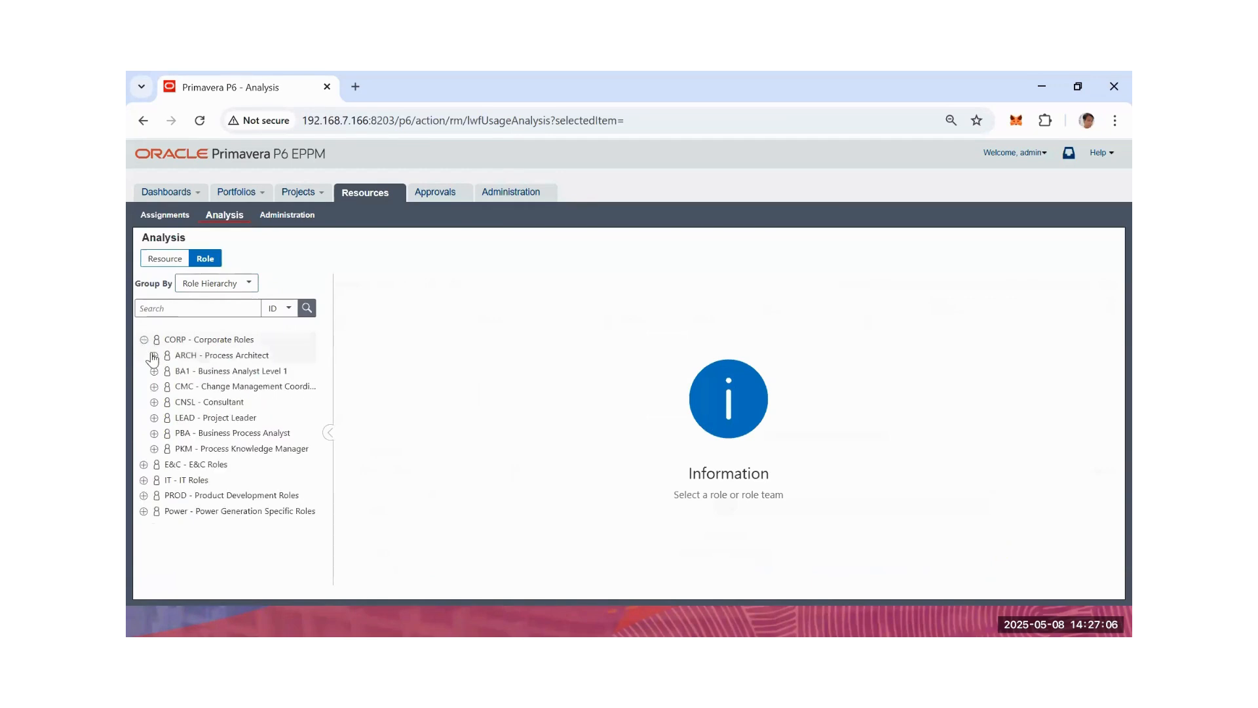
click(155, 356)
click(240, 357)
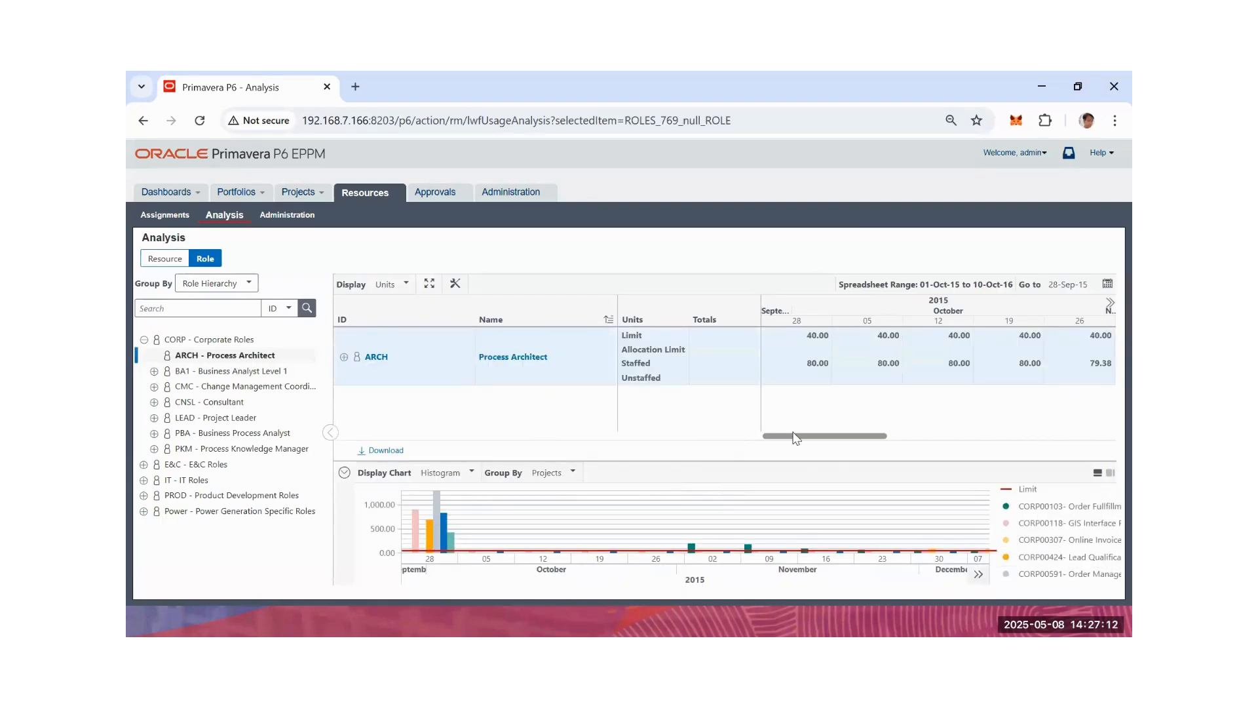
Break the Process Architect role's usage down by project and look through its project rows.
click(348, 359)
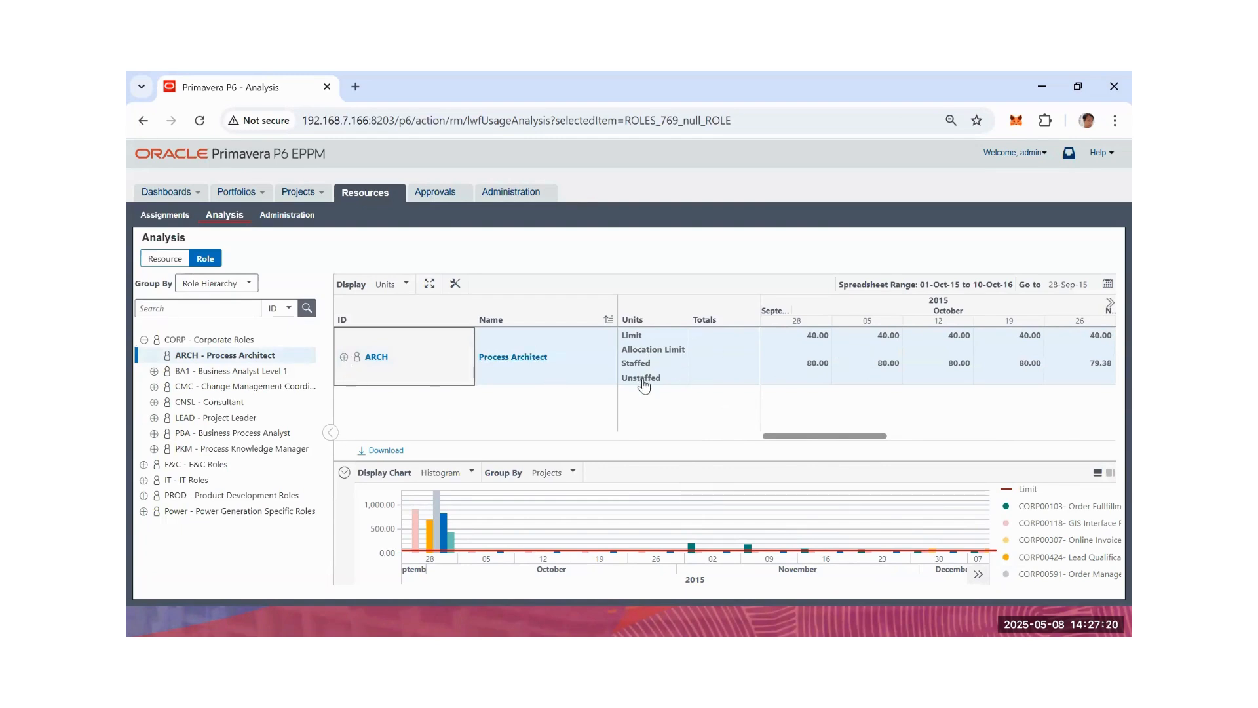
click(345, 361)
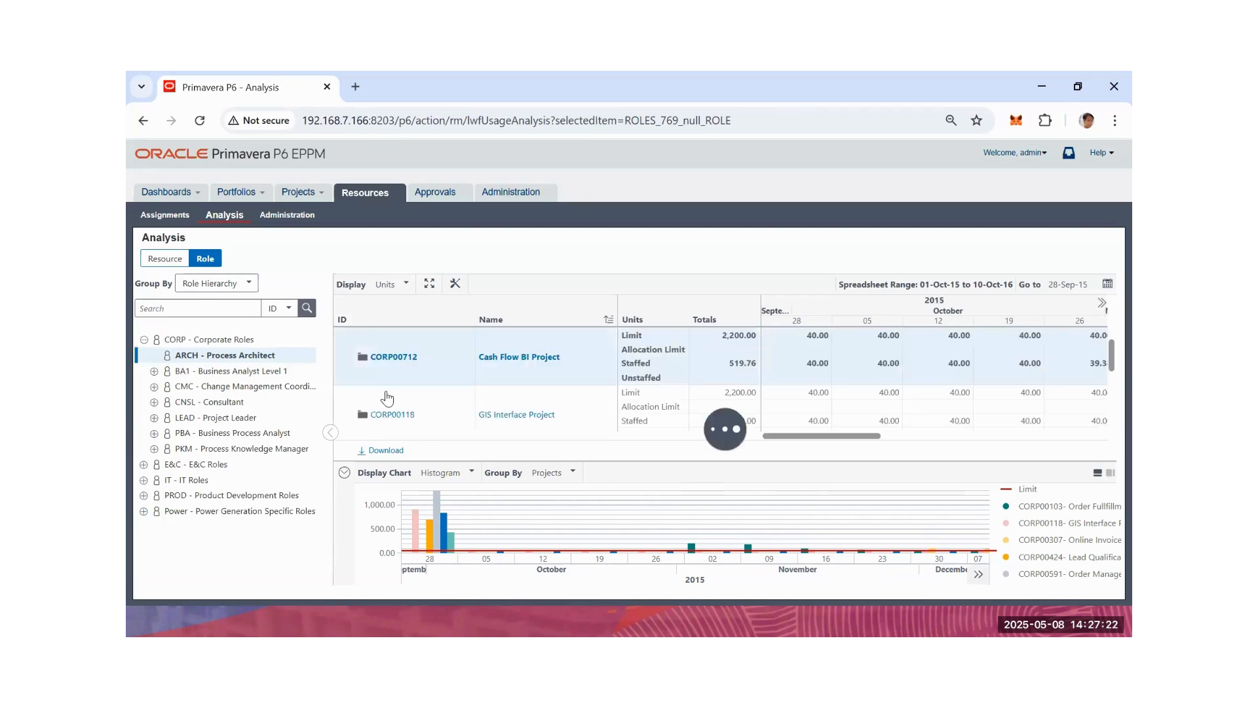
scroll(407, 399, down, 3)
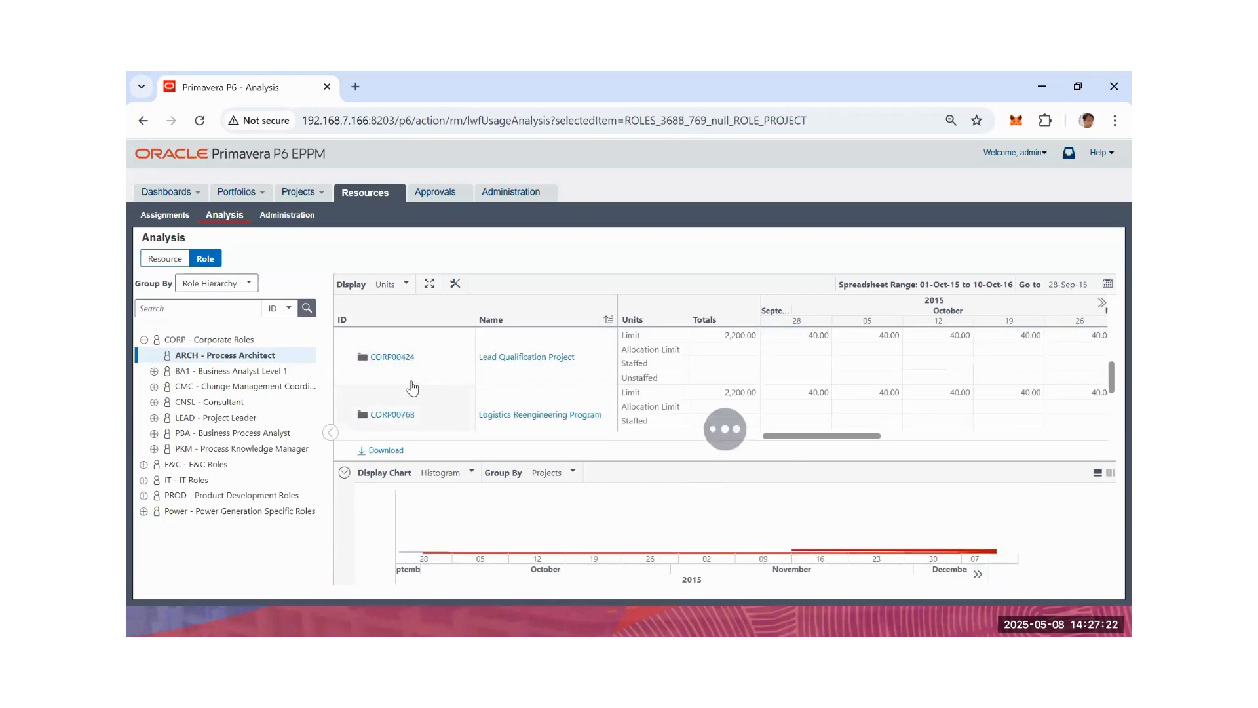
Change the role usage chart from a histogram to an Area Chart.
click(456, 476)
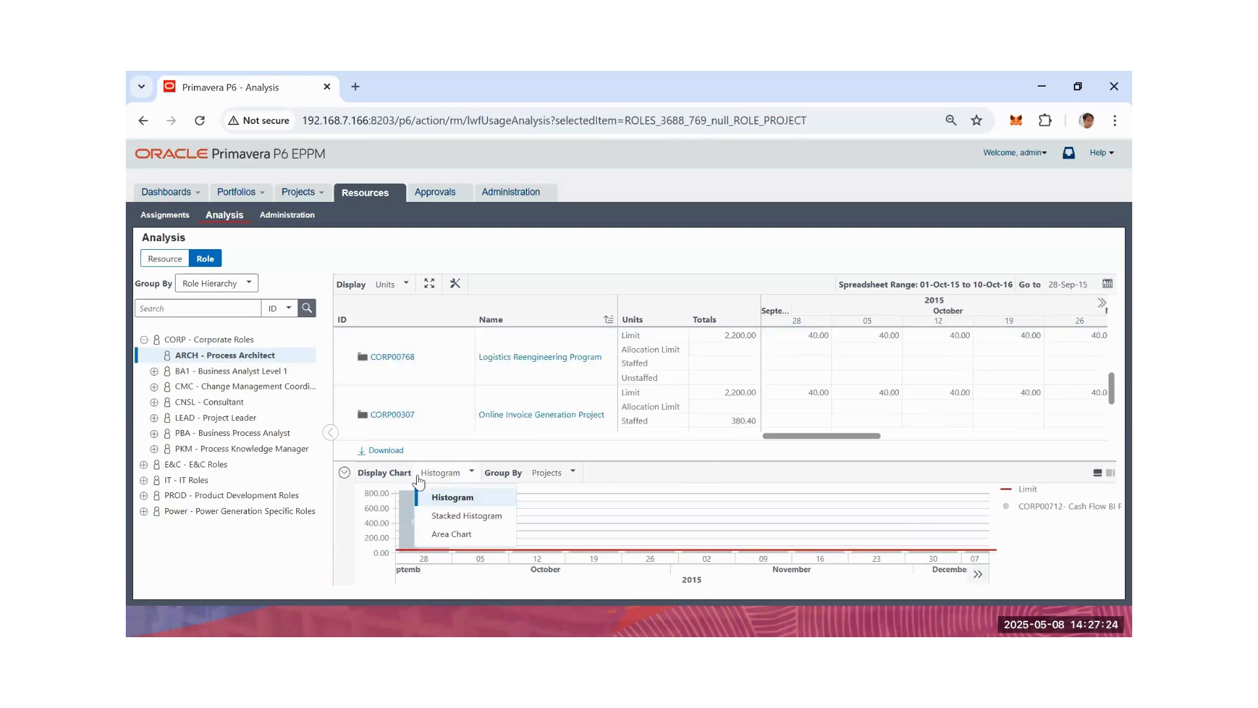
click(485, 539)
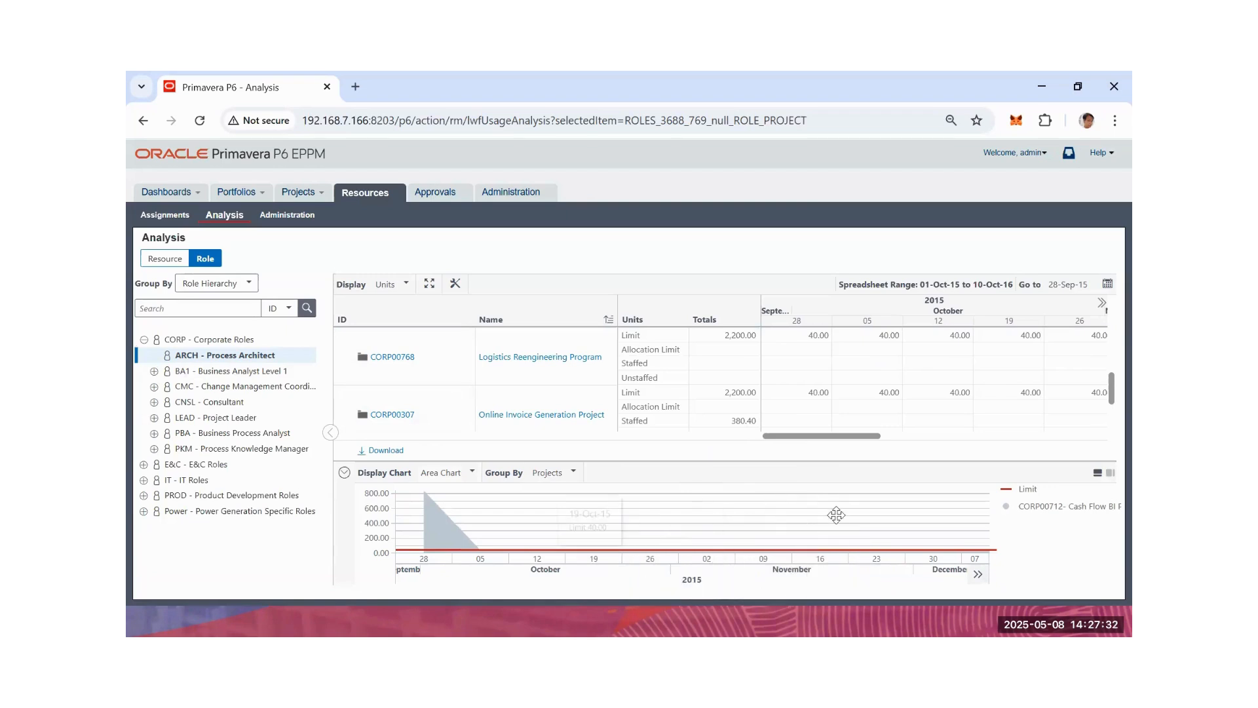
drag(816, 434, 641, 426)
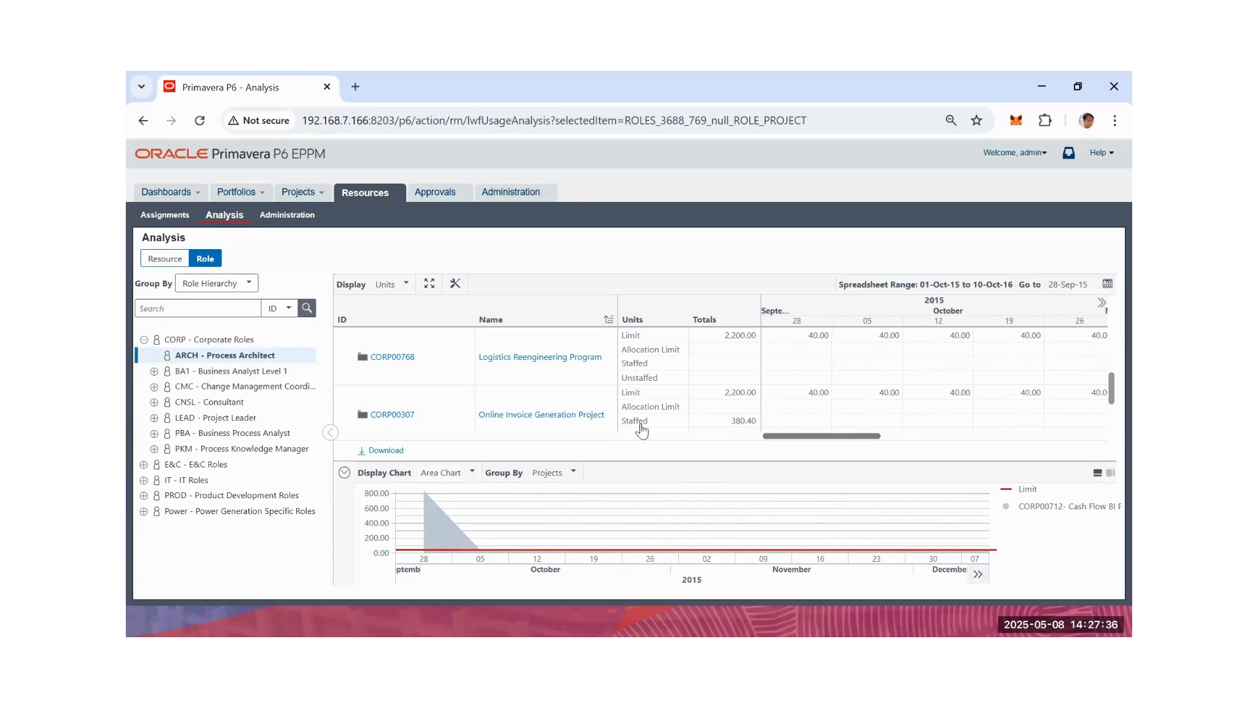
Open the resource administration page, expand E&C Resources and Trades, and select the Inspections (INSP) resource.
click(292, 221)
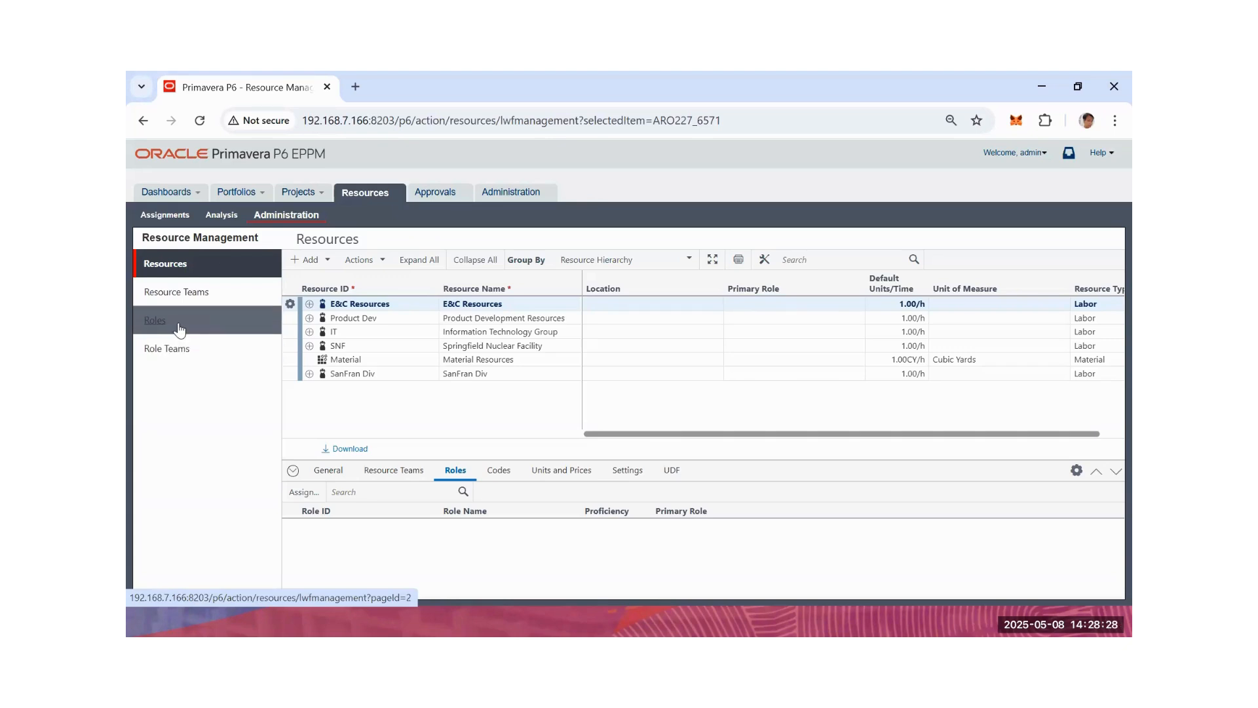
click(314, 305)
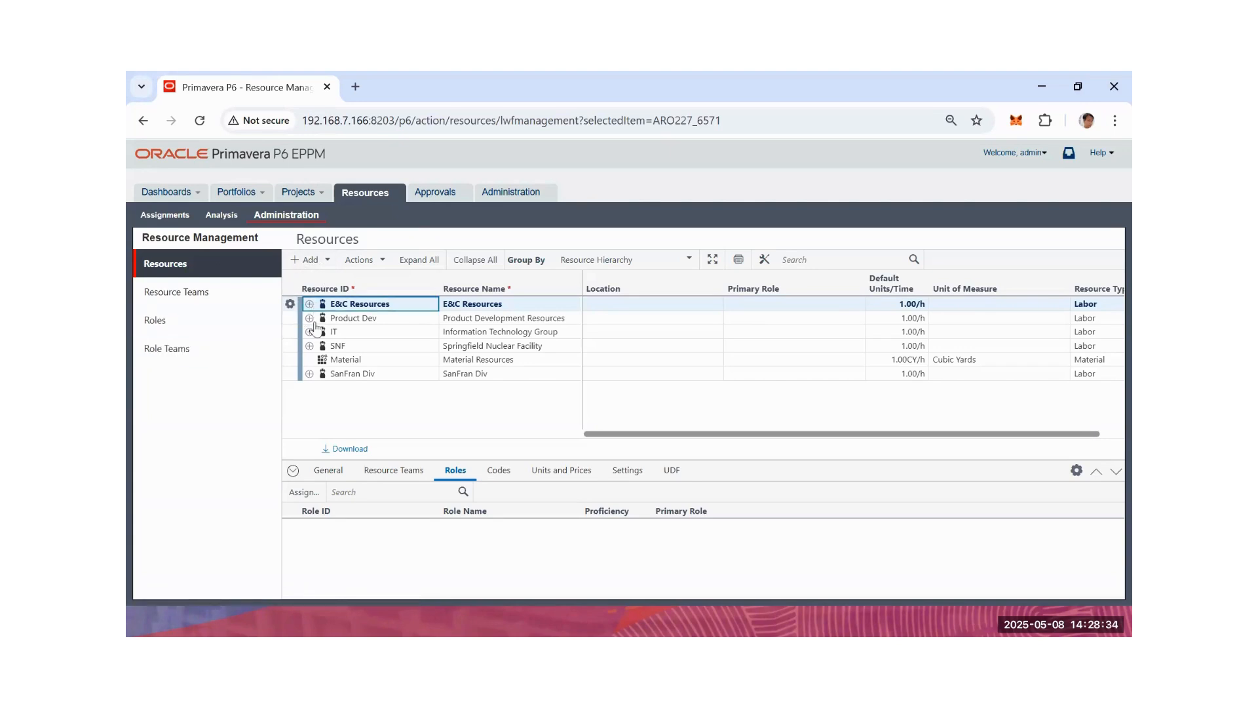
click(314, 318)
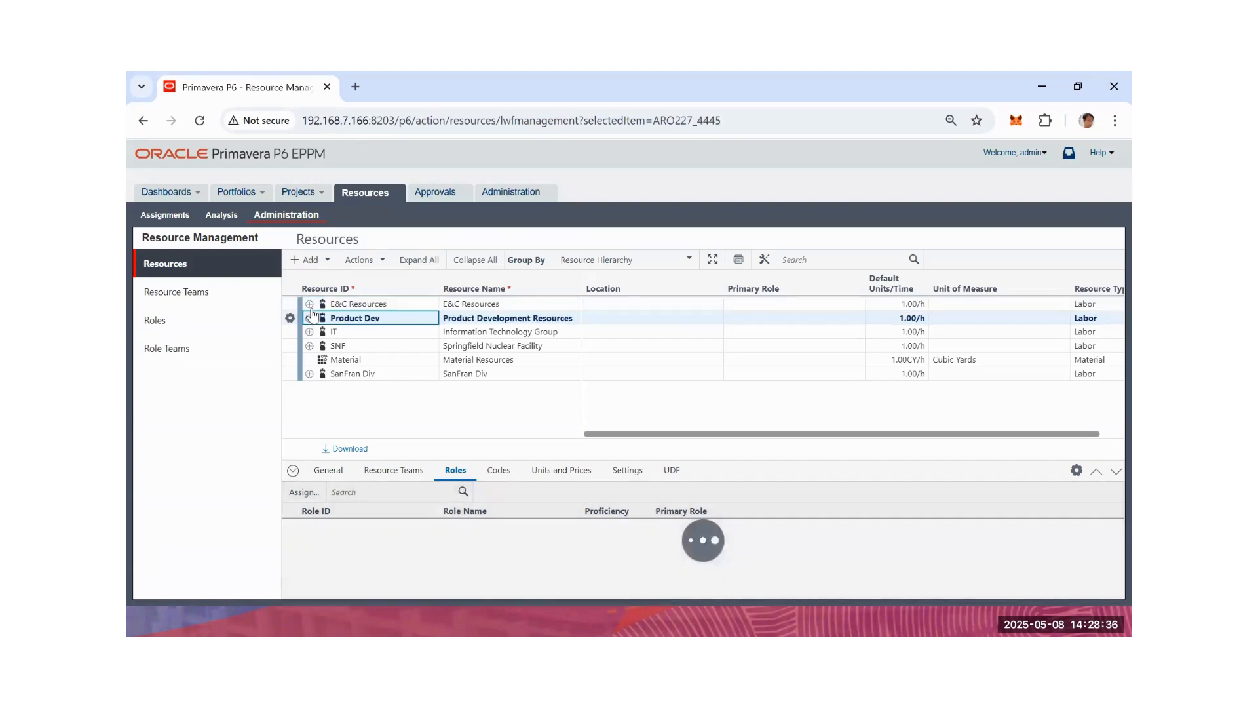
click(311, 305)
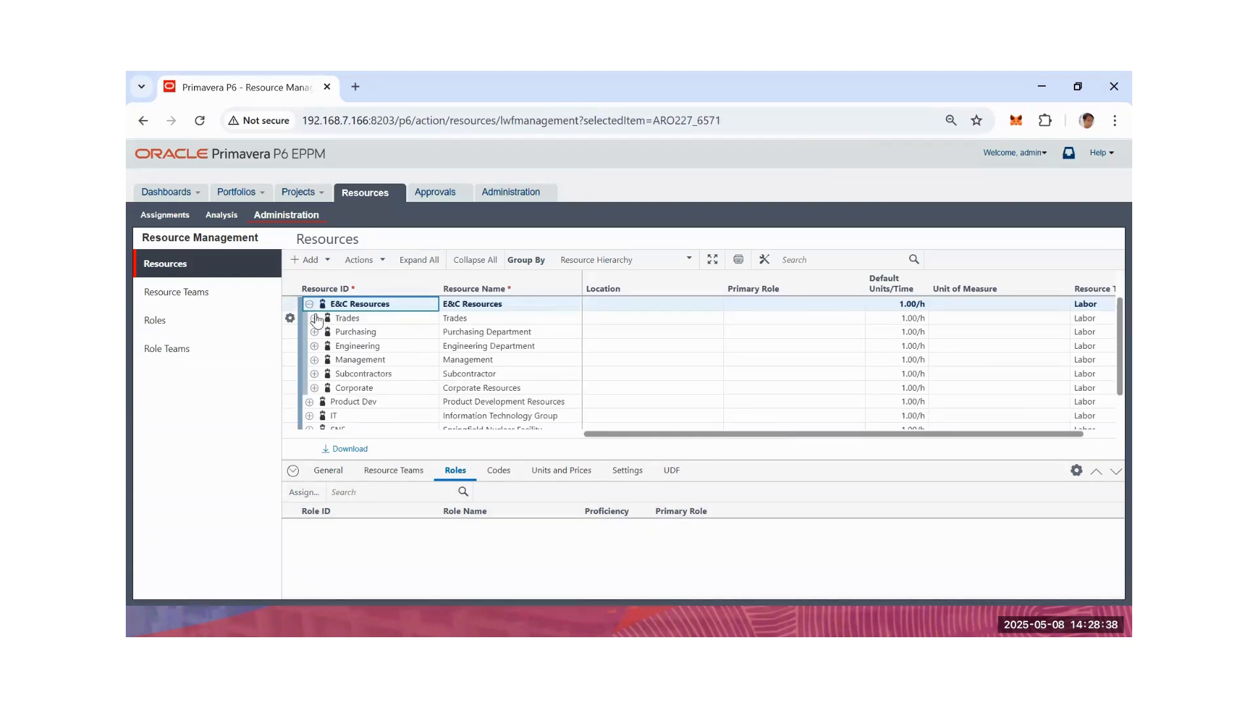
click(315, 319)
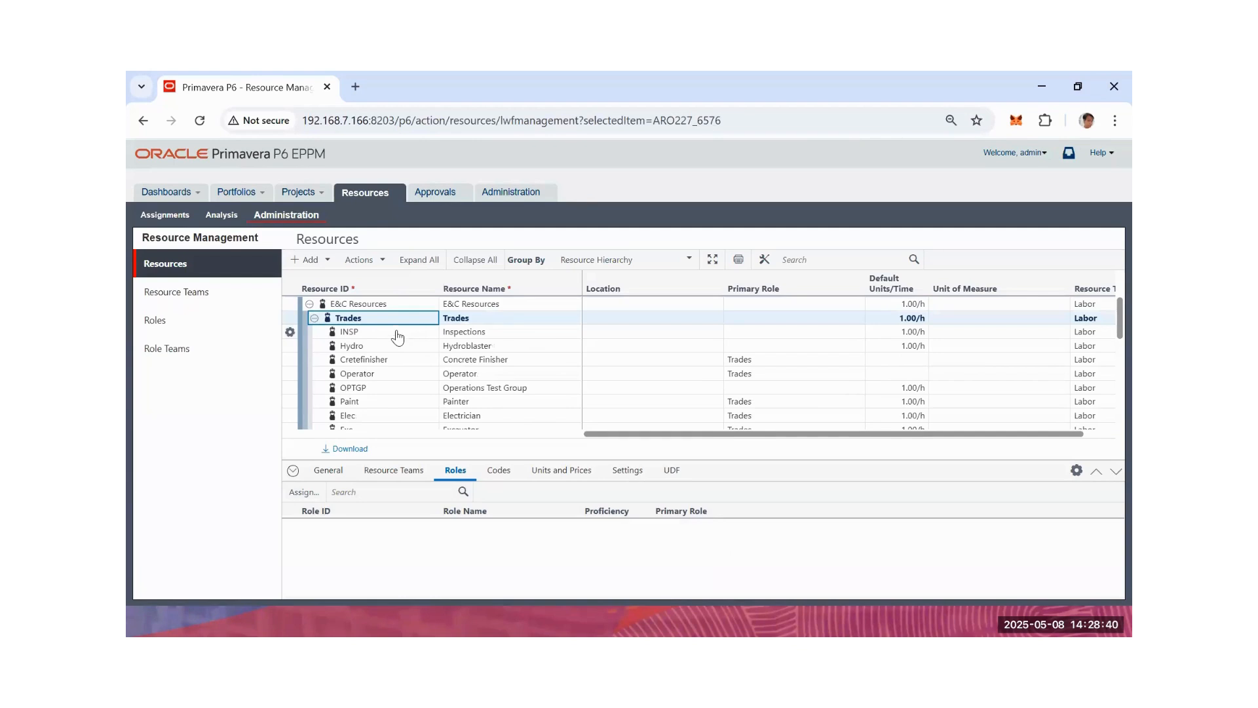
click(397, 333)
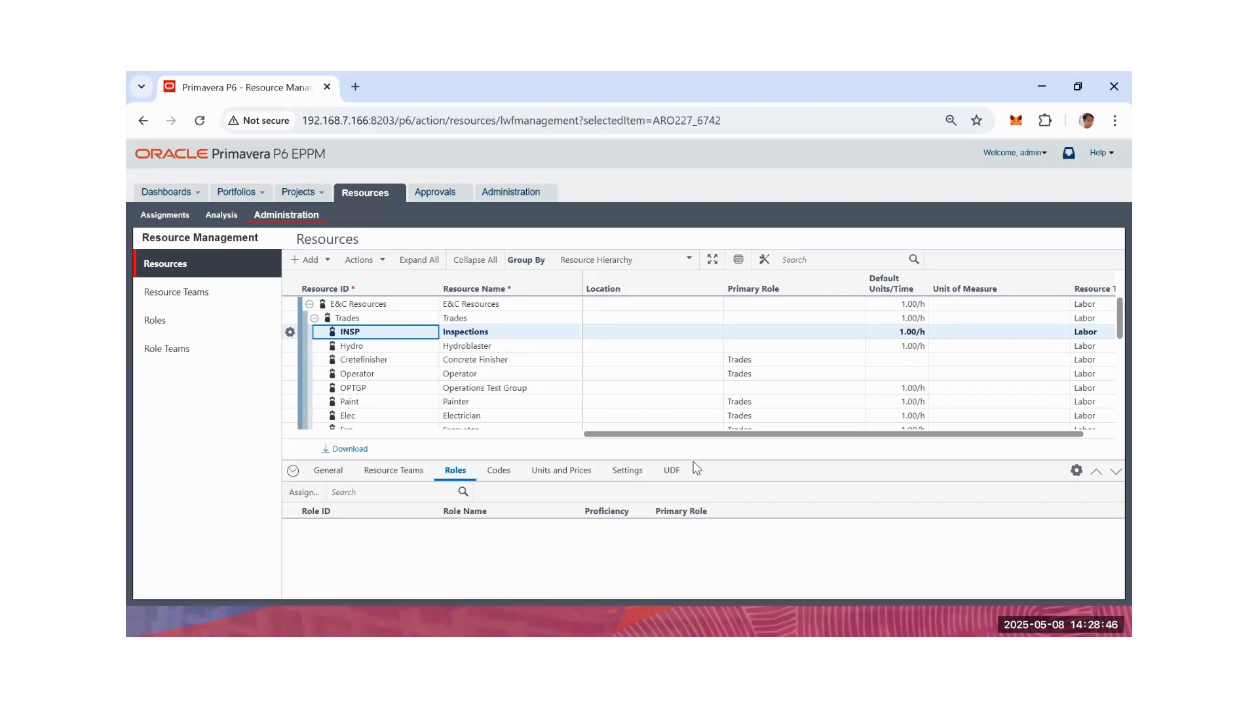
Review the general details of the Inspections resource, from its ID and type to its parent resource and location.
click(340, 471)
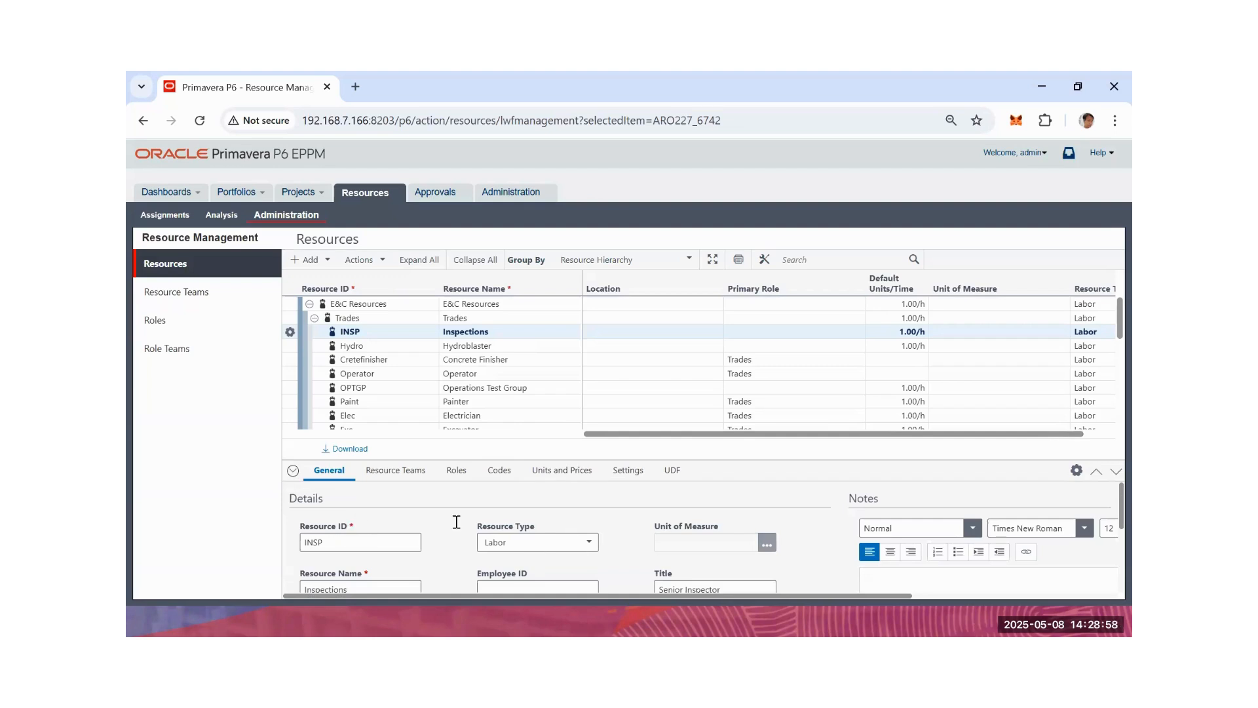
scroll(695, 557, down, 1)
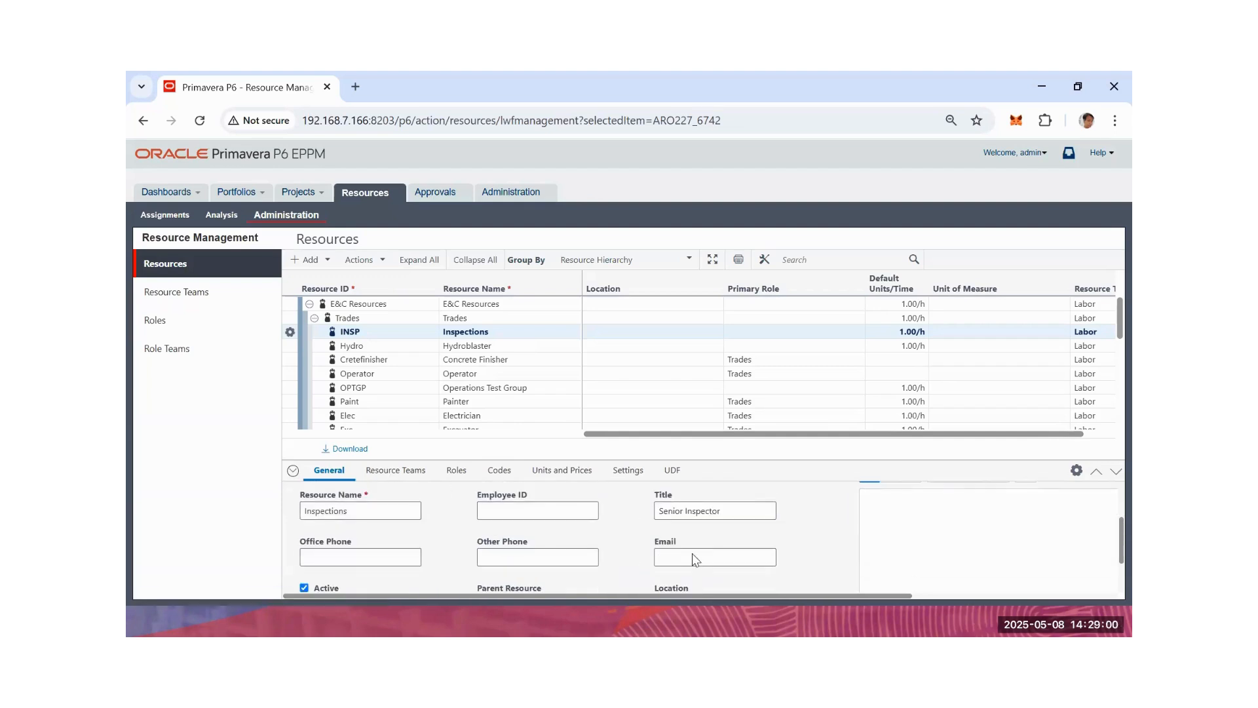
scroll(455, 563, down, 1)
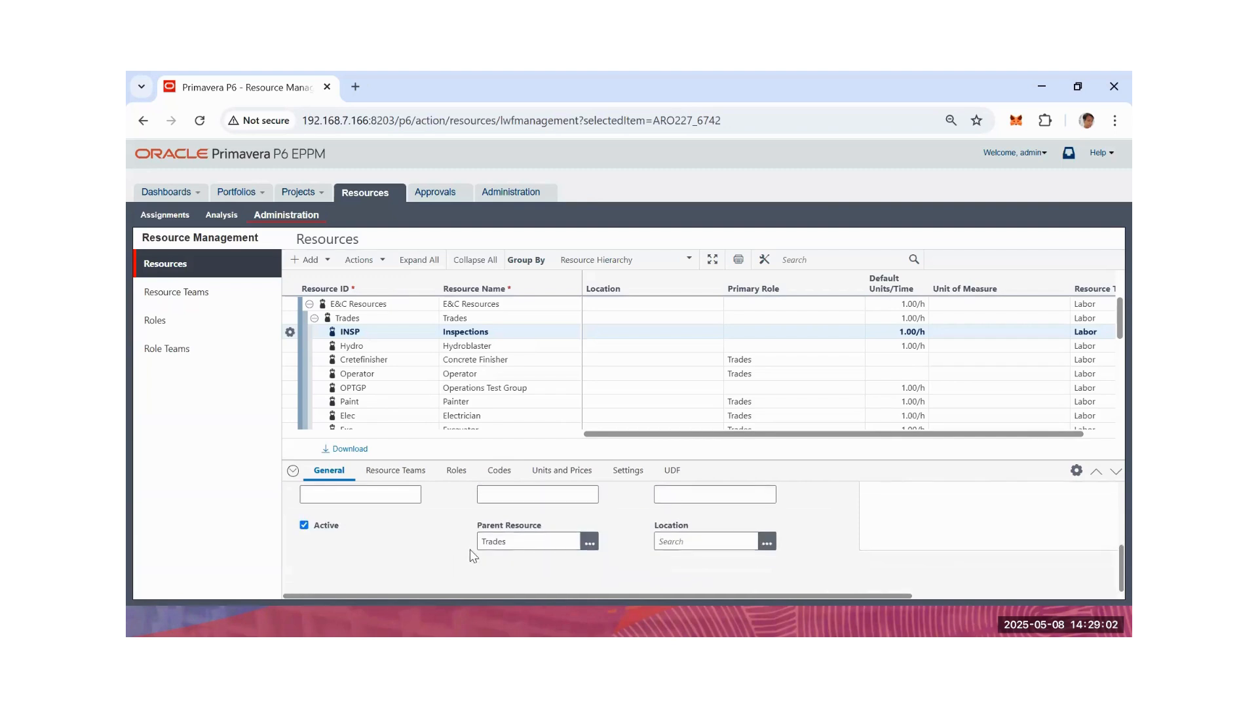
scroll(522, 552, up, 1)
scroll(459, 492, up, 1)
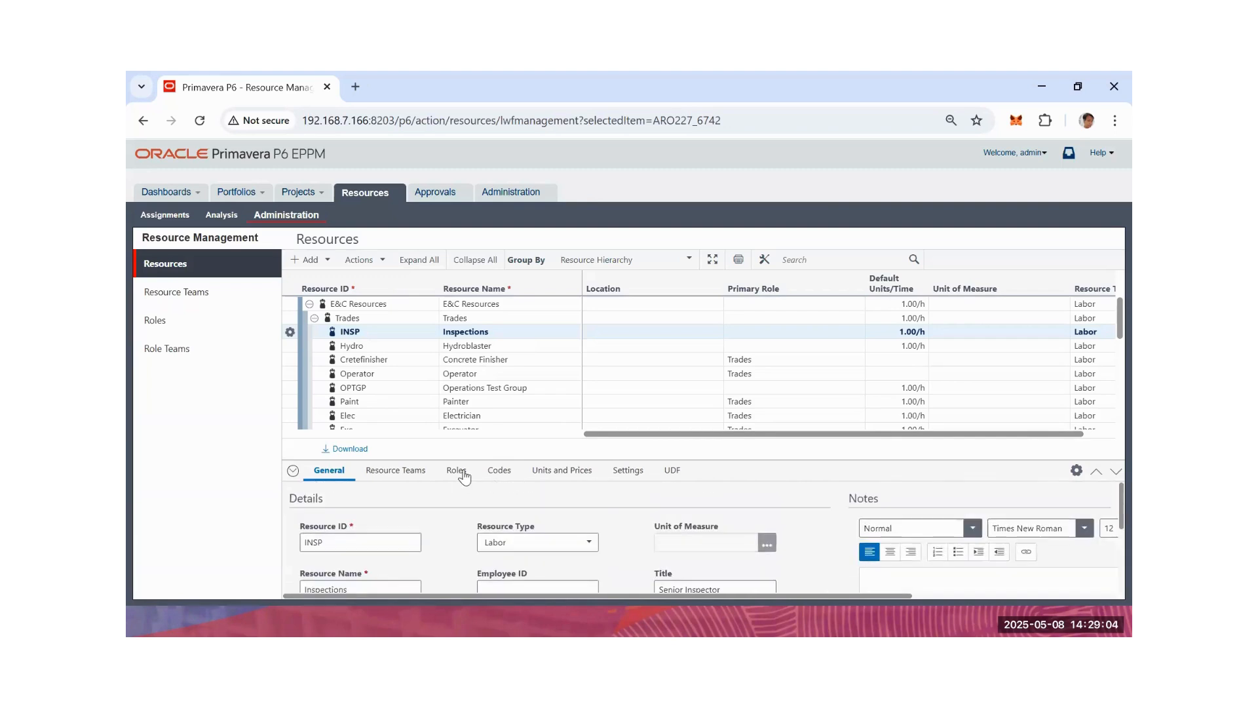
Review the Inspections resource's units and prices, its code assignments and its assigned roles.
click(571, 472)
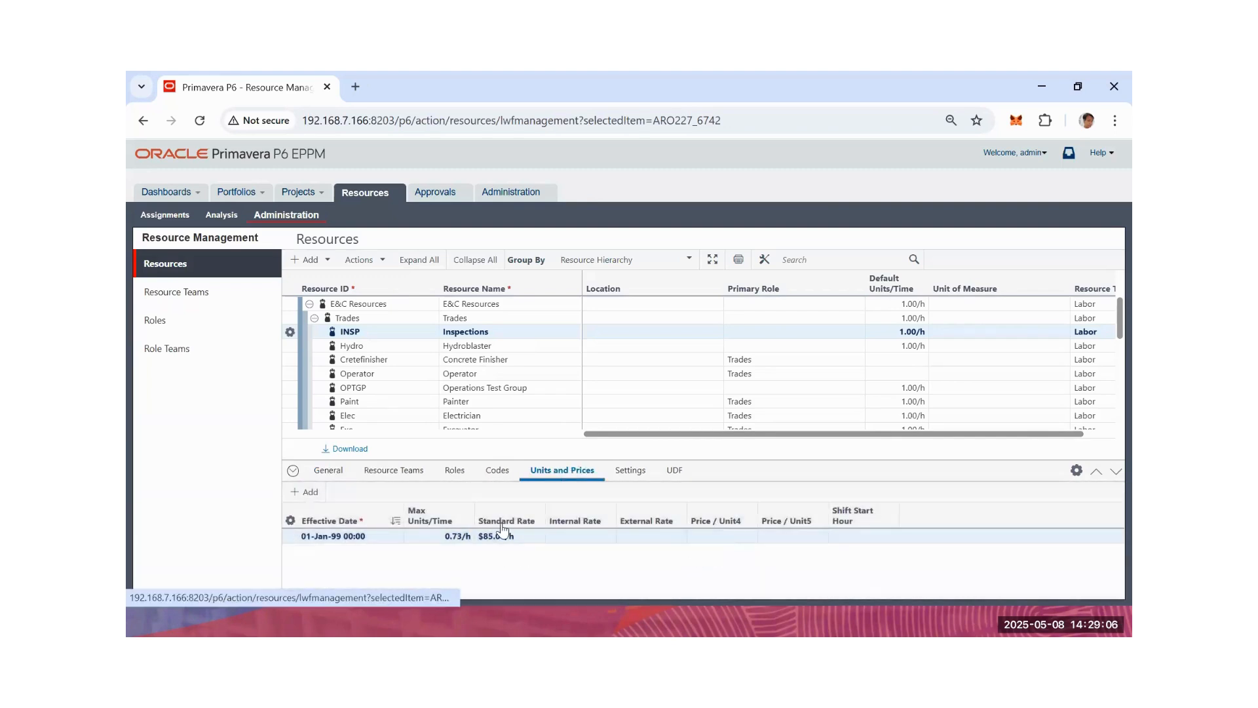
click(498, 470)
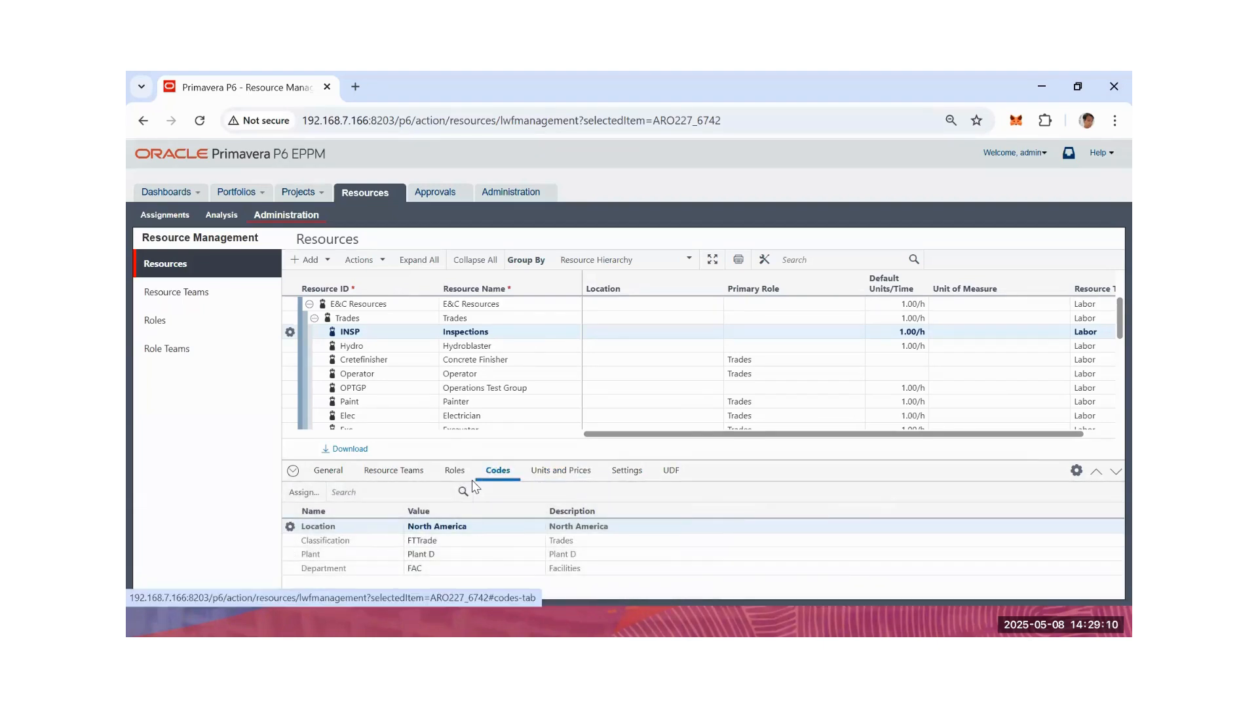
click(456, 472)
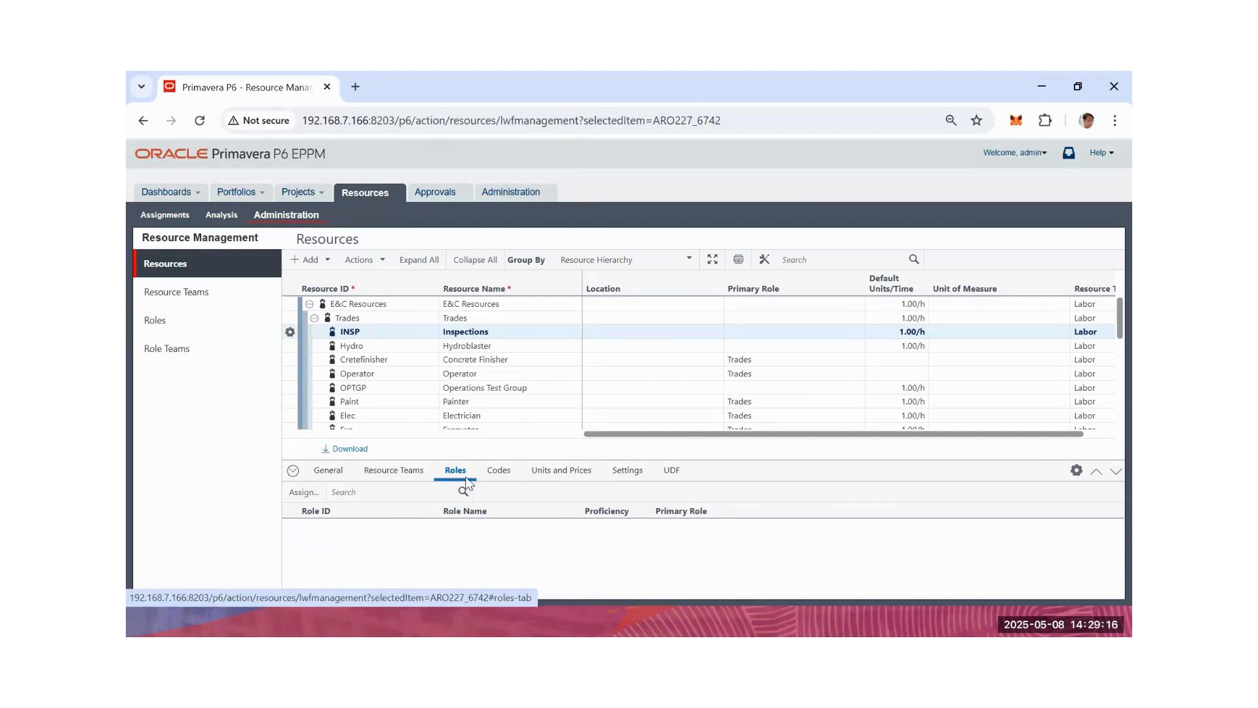
Check the options for adding sibling or child resources and the row actions available for the Inspections resource.
click(328, 261)
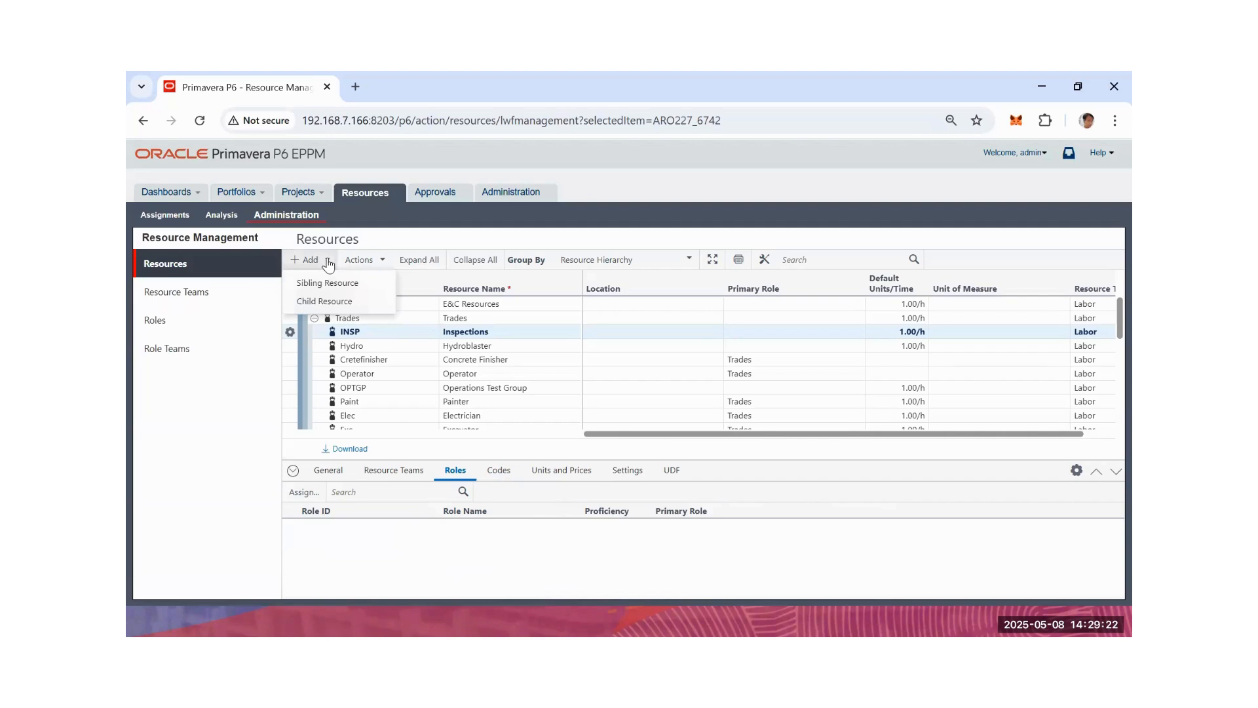
click(290, 332)
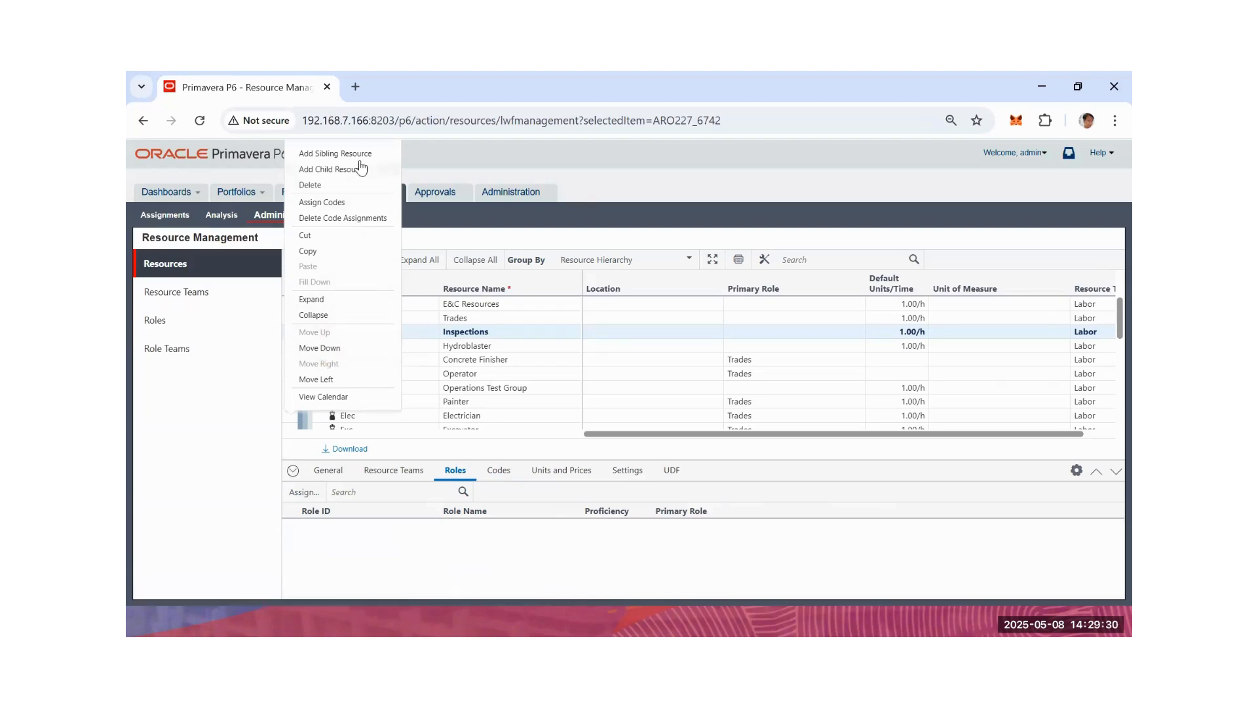
click(460, 238)
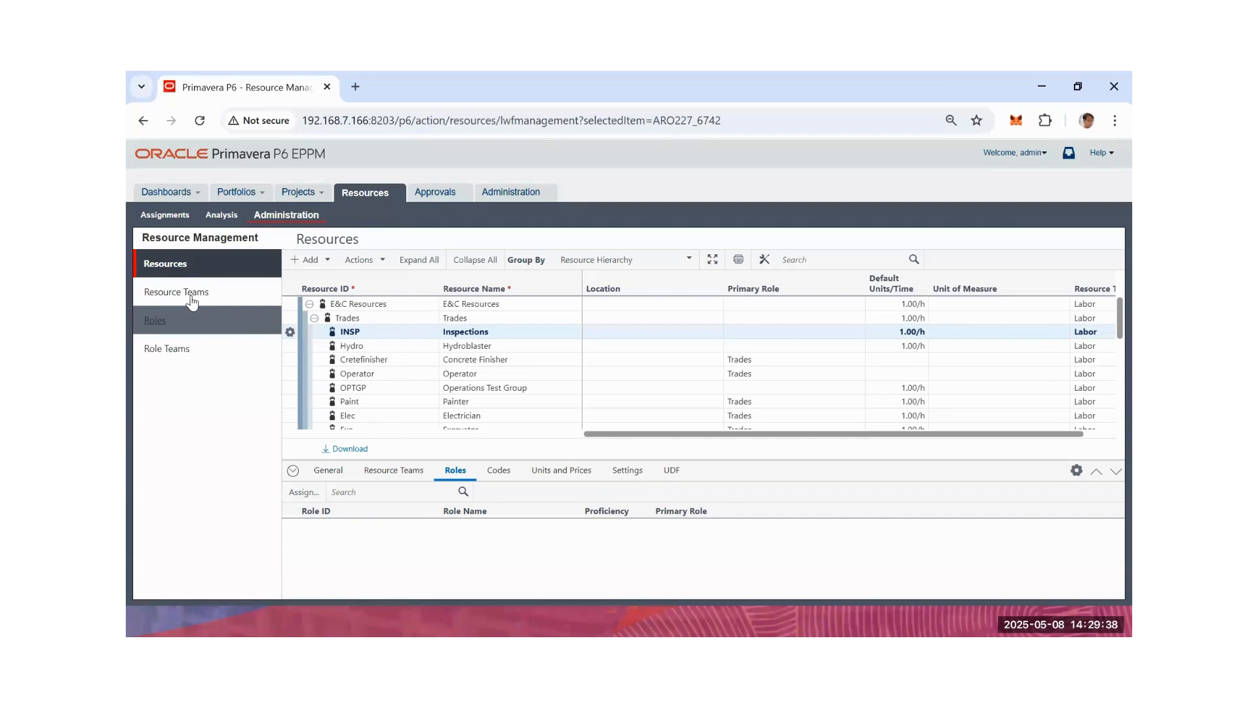
Open the Roles administration list and review the units and prices of E&C Roles and the codes of IT Roles.
click(164, 321)
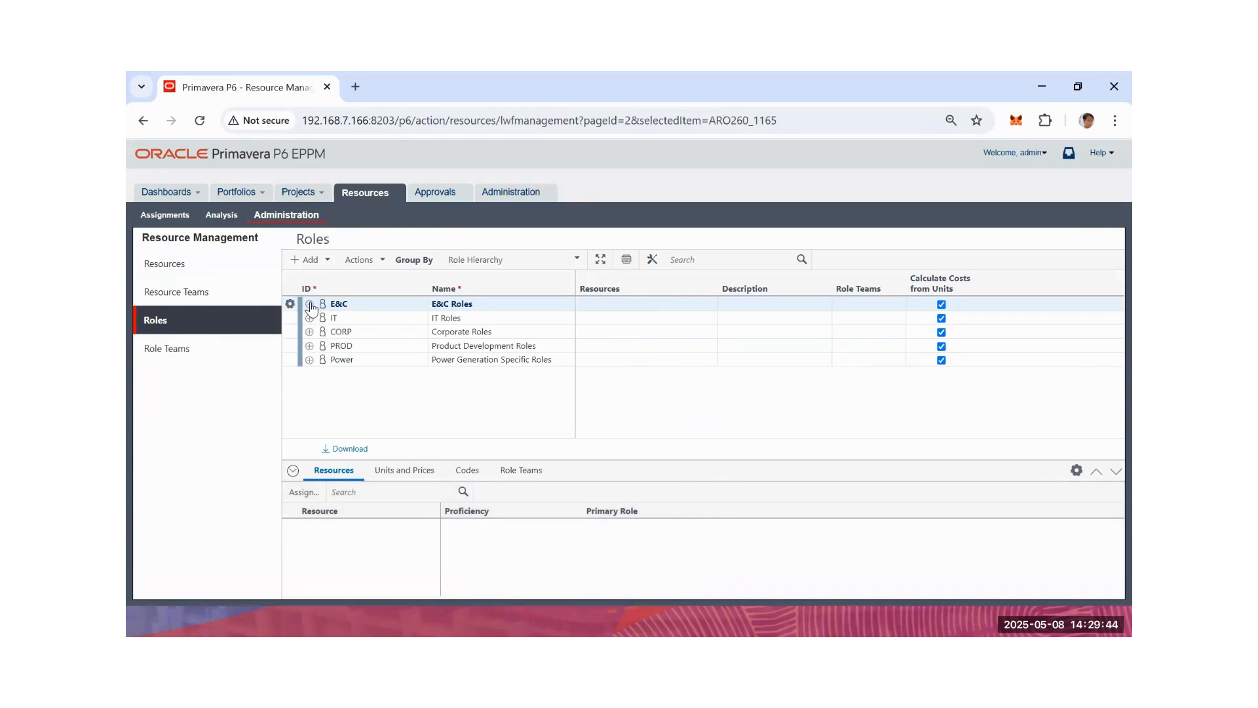
click(310, 304)
click(310, 304)
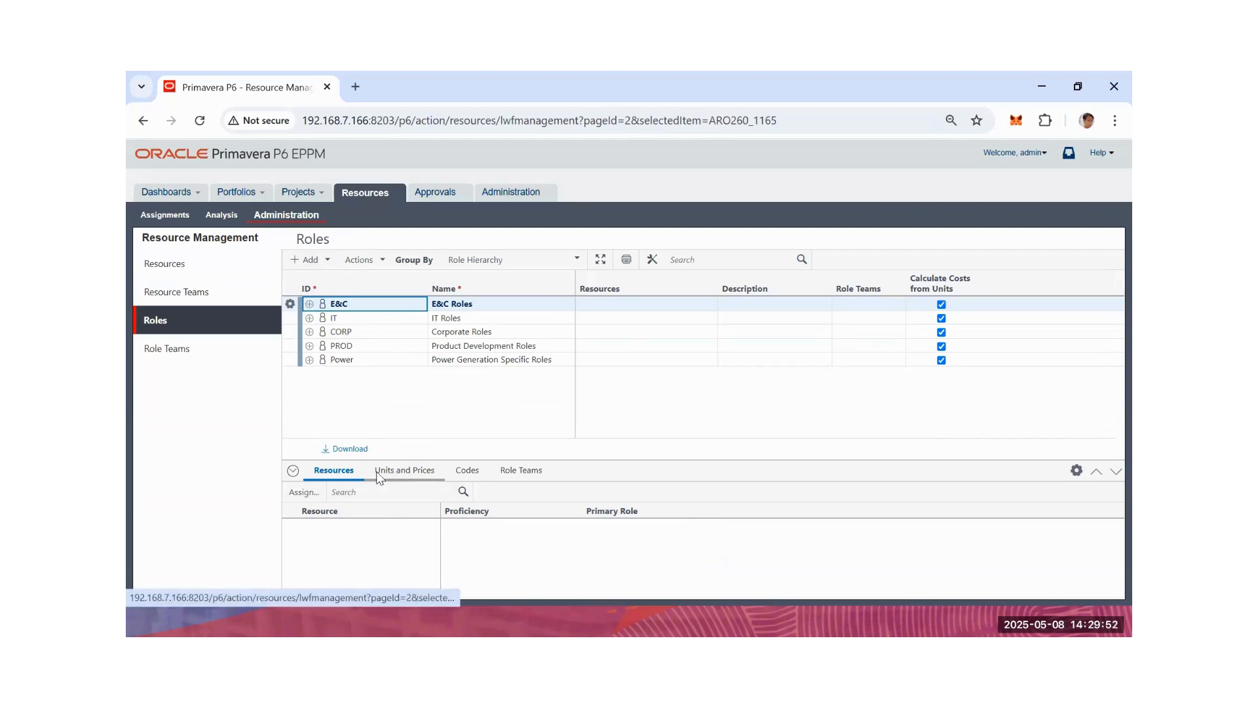
click(403, 476)
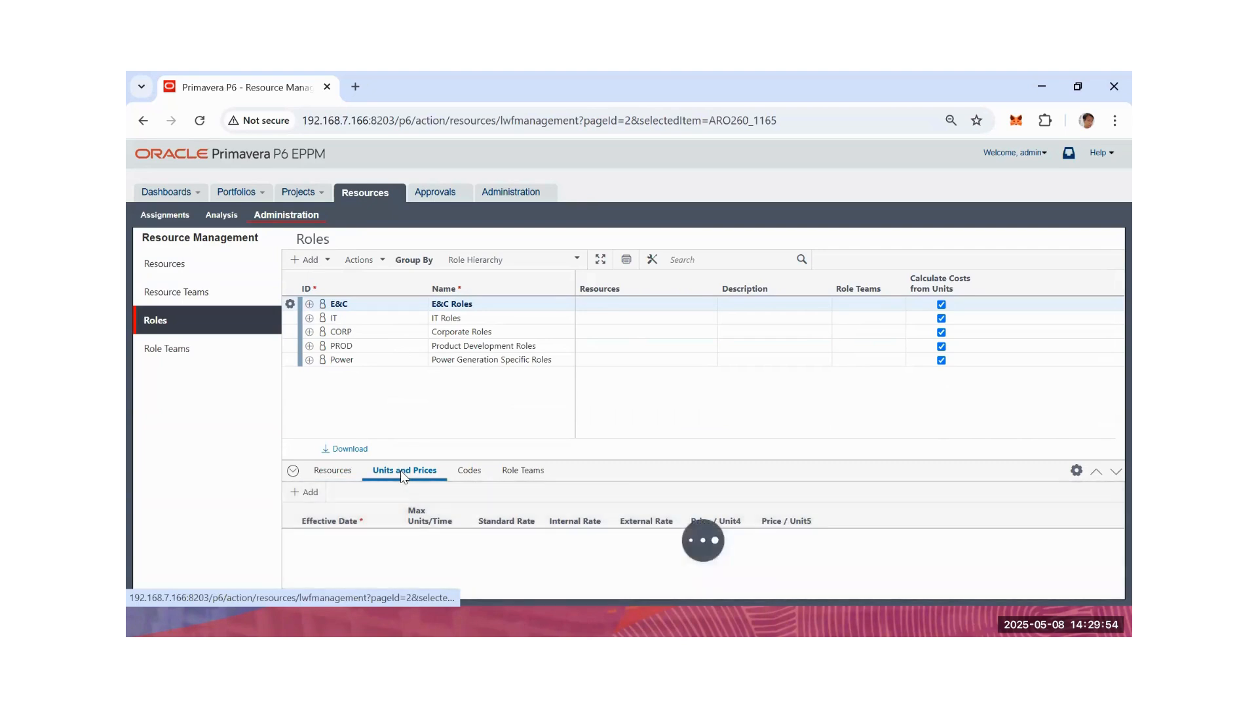
click(367, 319)
click(470, 473)
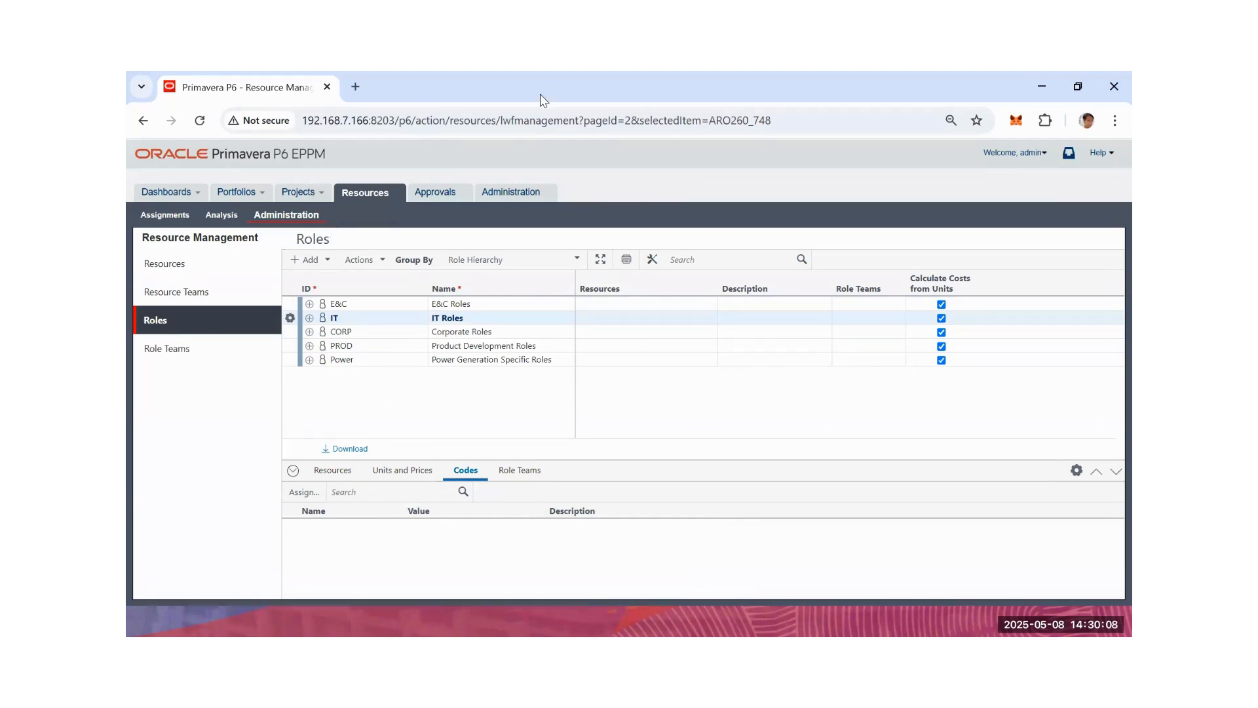
Open the Enterprise Project Structure and show the general details of the Haitang Corporate Park project (EC00501).
click(299, 192)
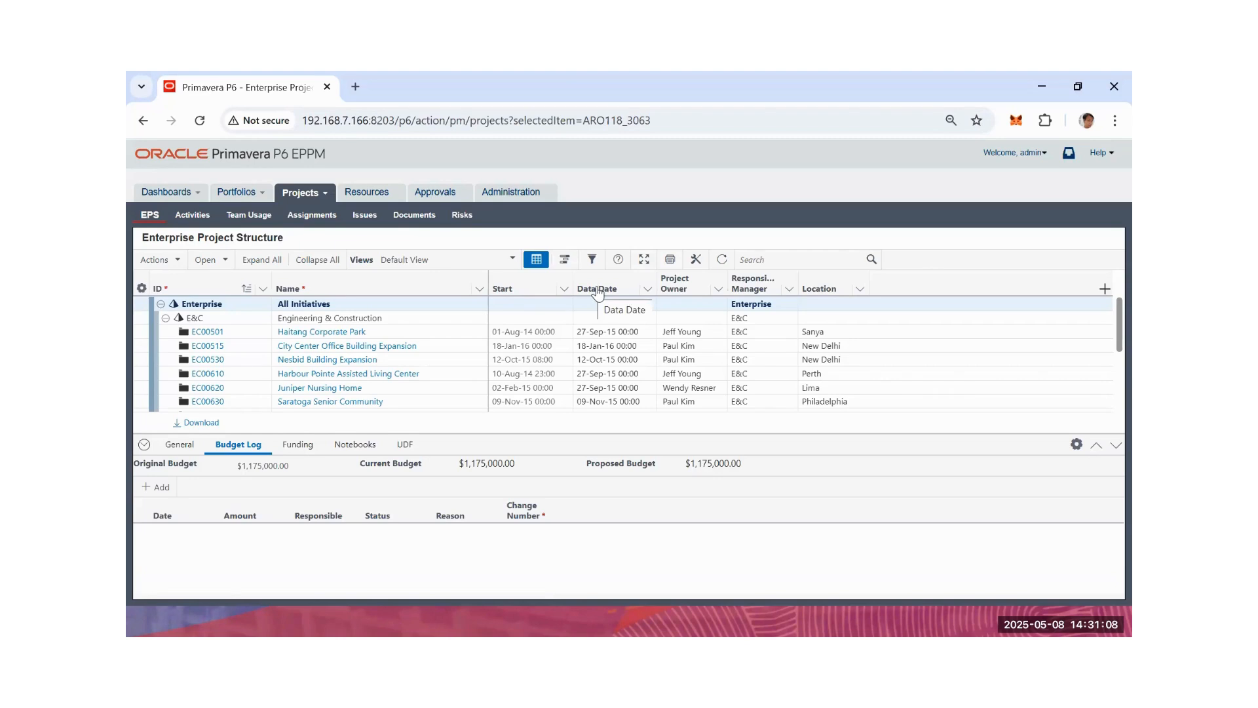
click(232, 332)
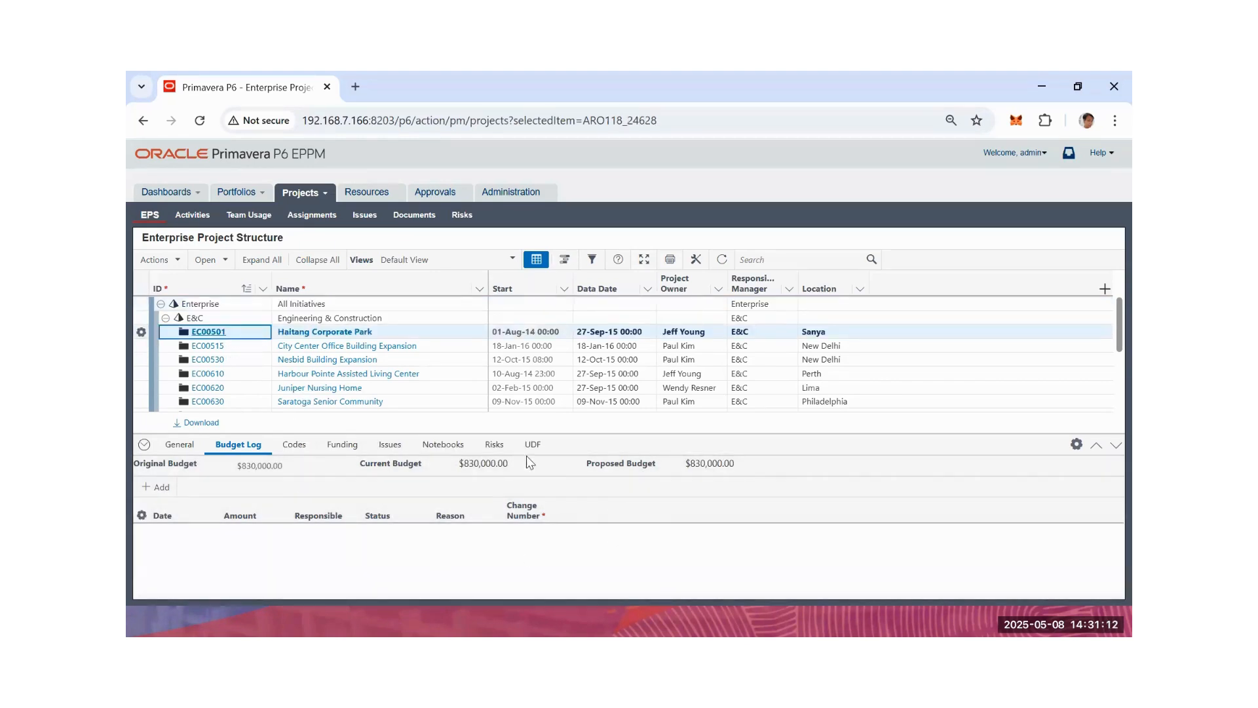
click(179, 447)
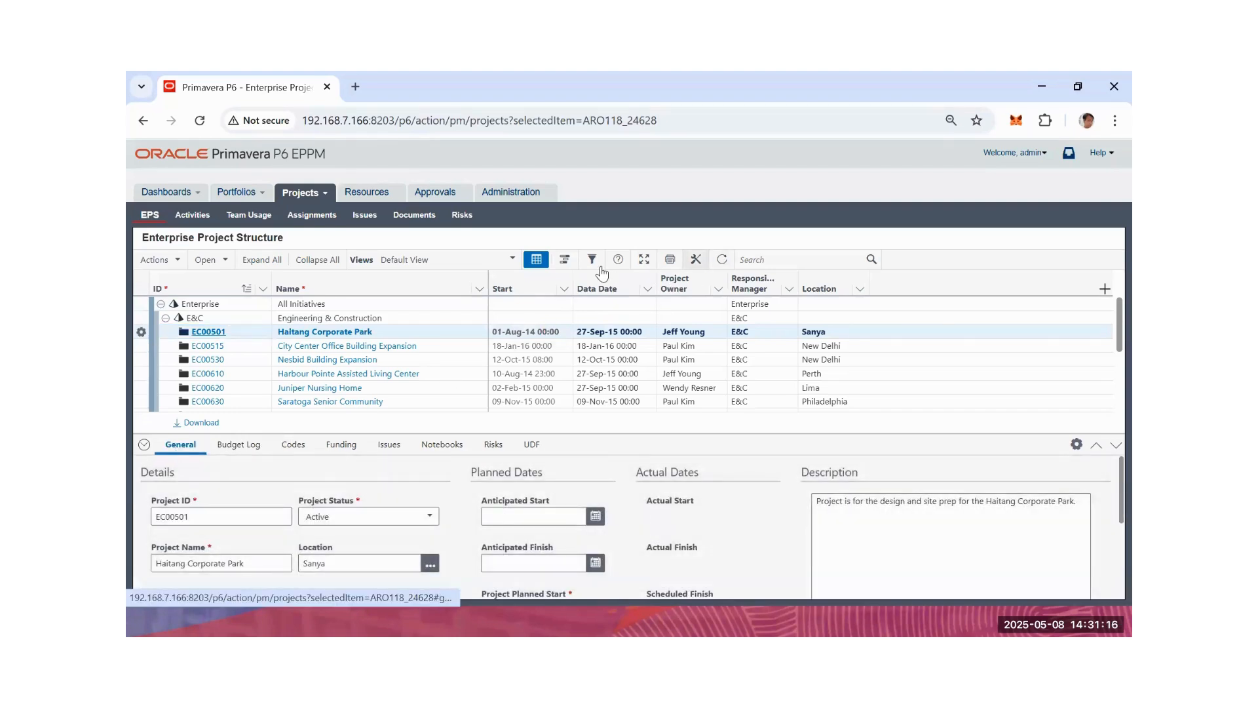
Display the Enterprise Project Structure with a Gantt chart beside the project list and look over the E&C projects.
click(565, 262)
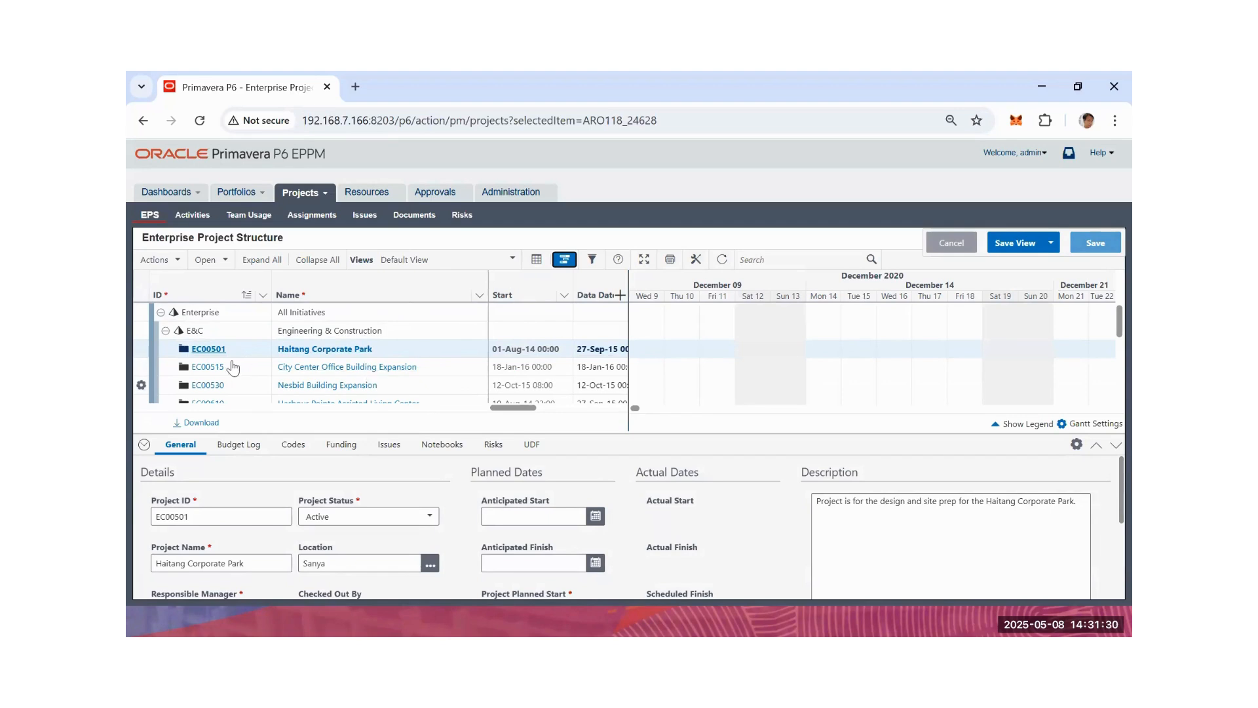
scroll(237, 367, down, 1)
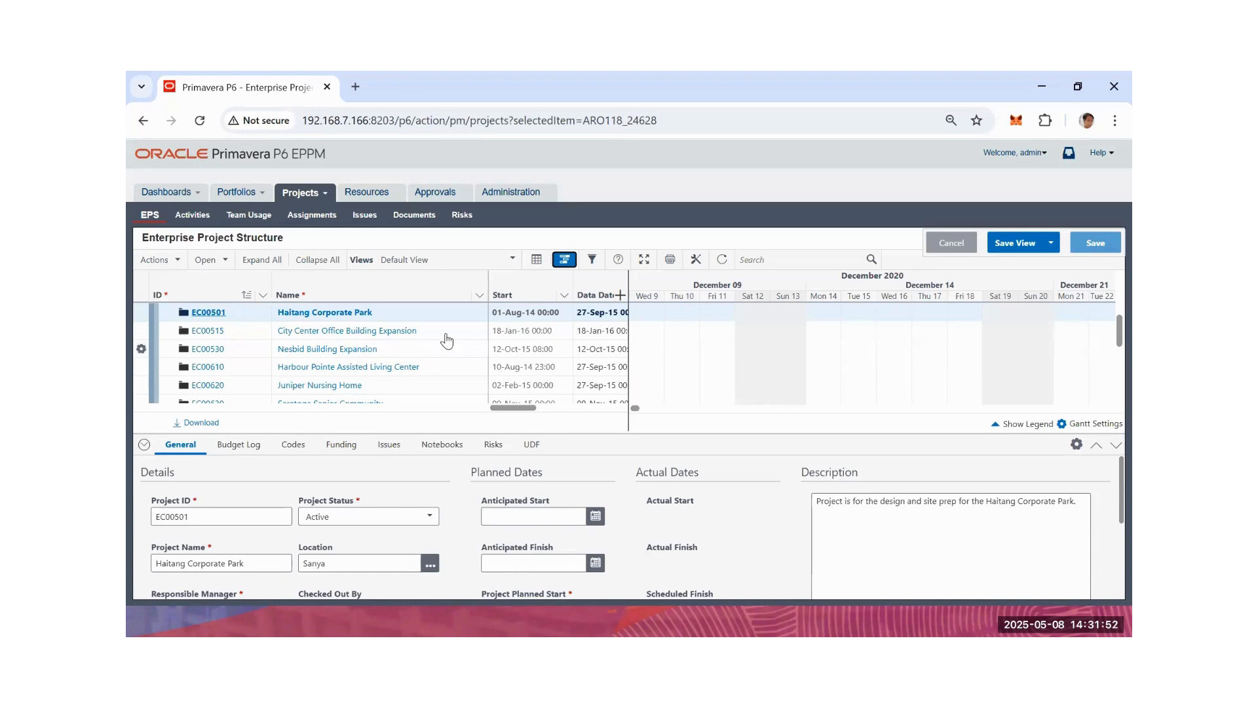
scroll(425, 341, up, 1)
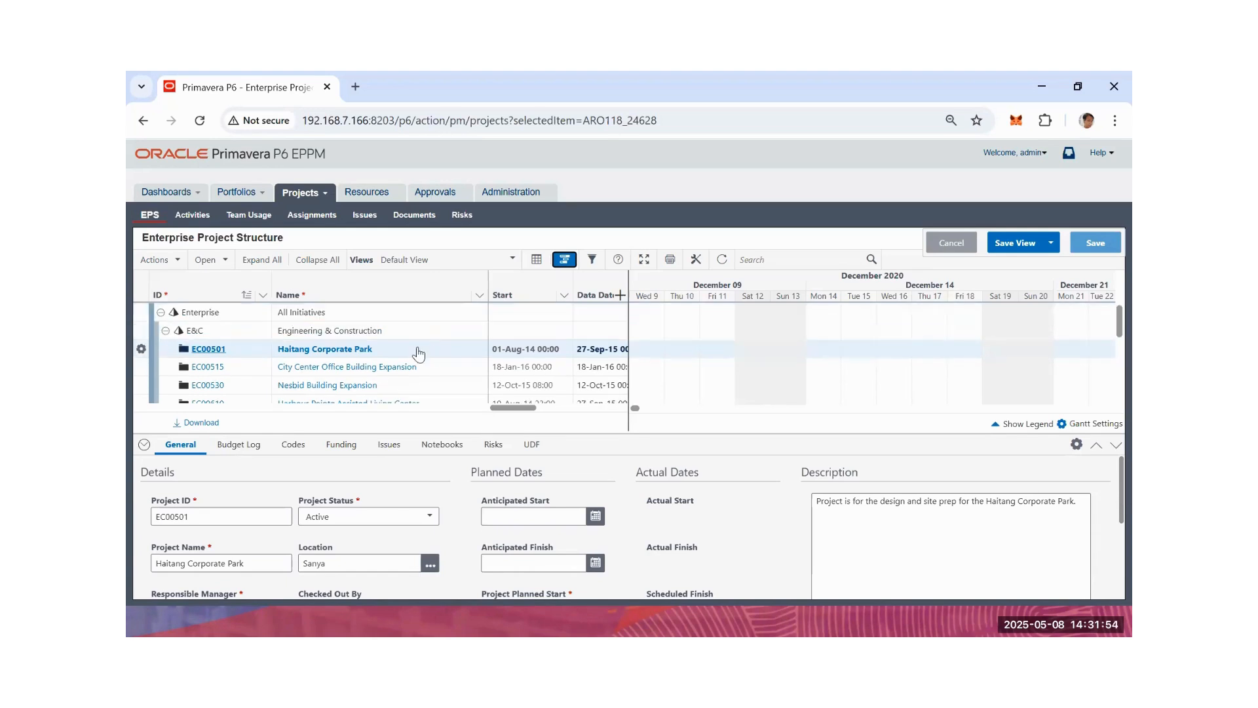
Review the general details of the Haitang Corporate Park project, from its name and location to its owner, planned dates and data date.
click(202, 518)
click(260, 568)
scroll(391, 568, down, 3)
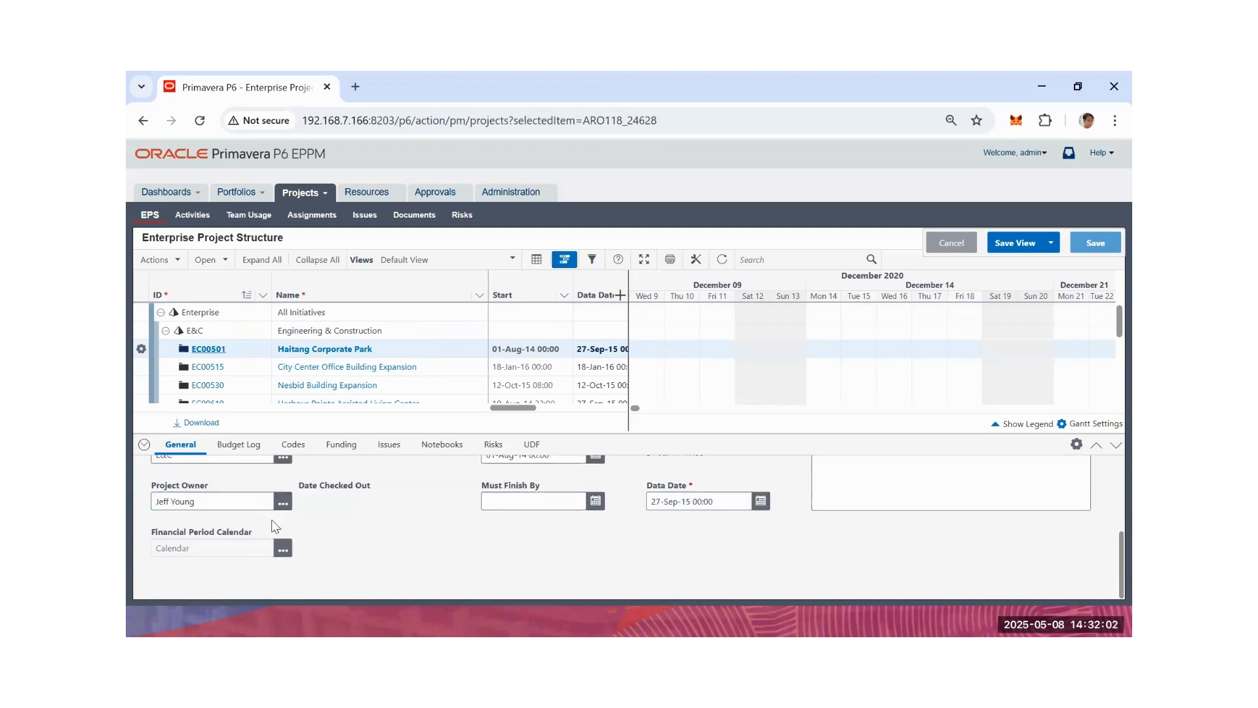
scroll(236, 515, up, 3)
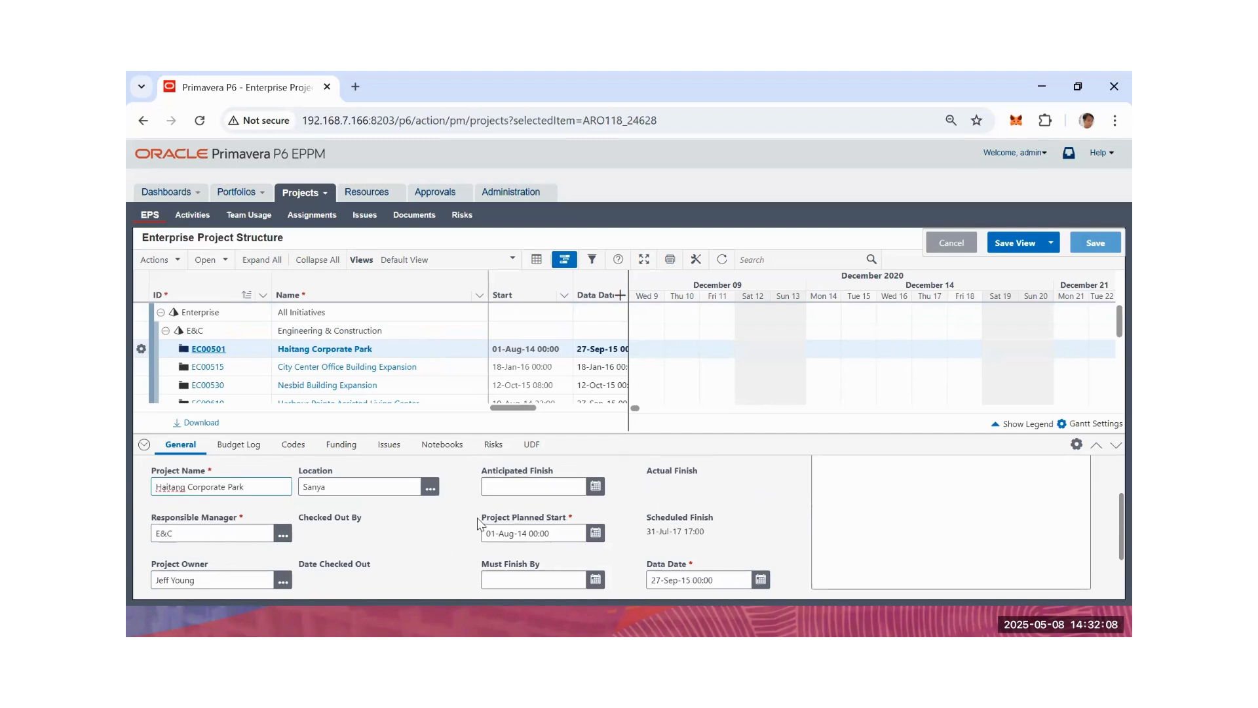
scroll(498, 523, up, 3)
scroll(554, 532, down, 3)
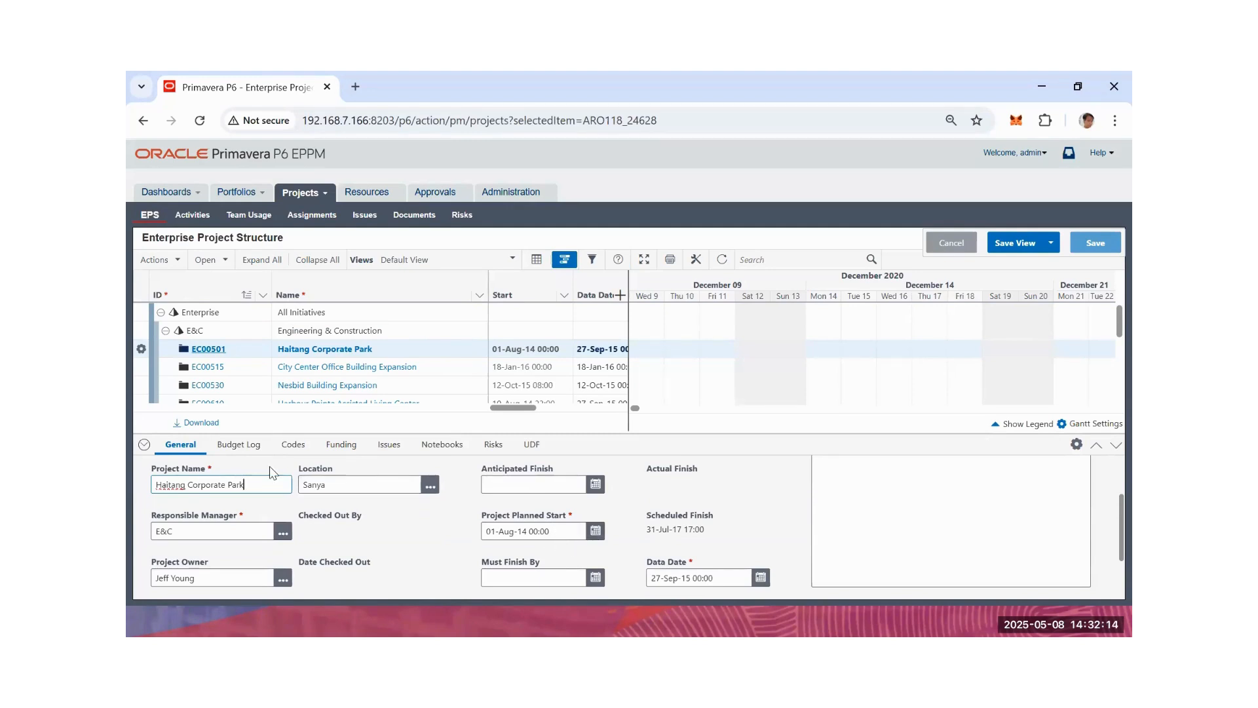
Review the Haitang Corporate Park project's budget log, codes, funding, issues, notebooks, risks and user-defined fields.
click(238, 444)
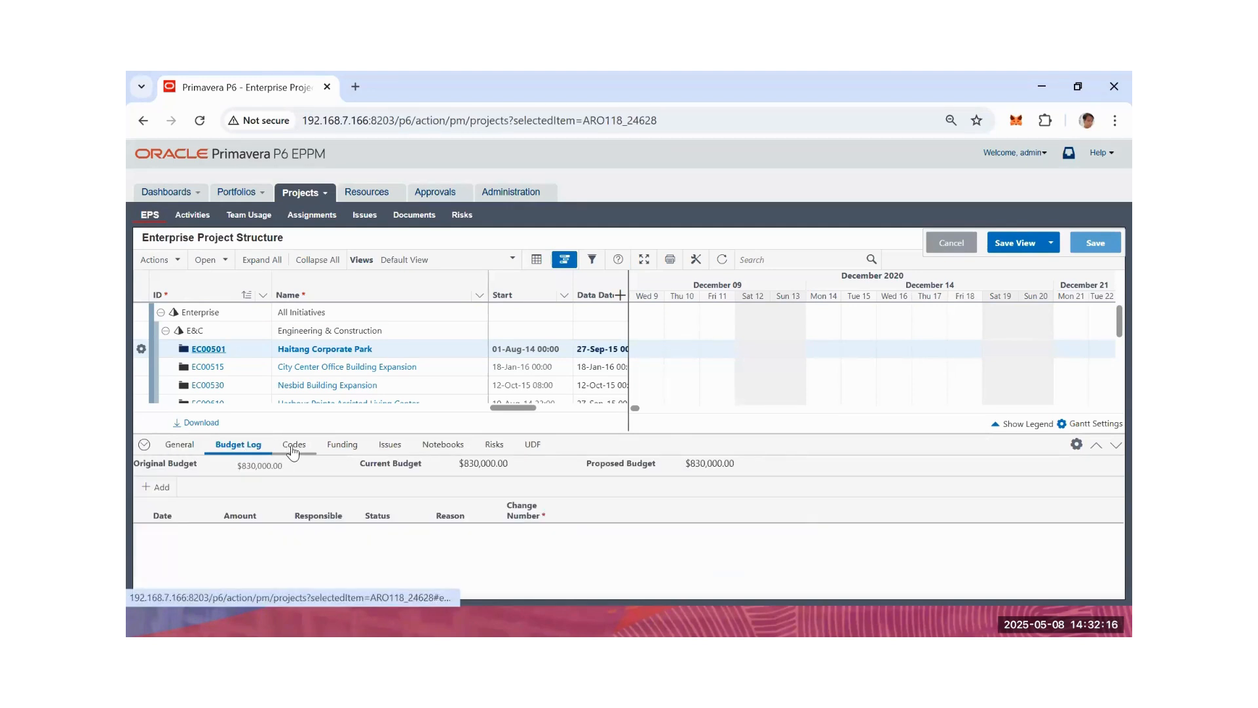
click(292, 446)
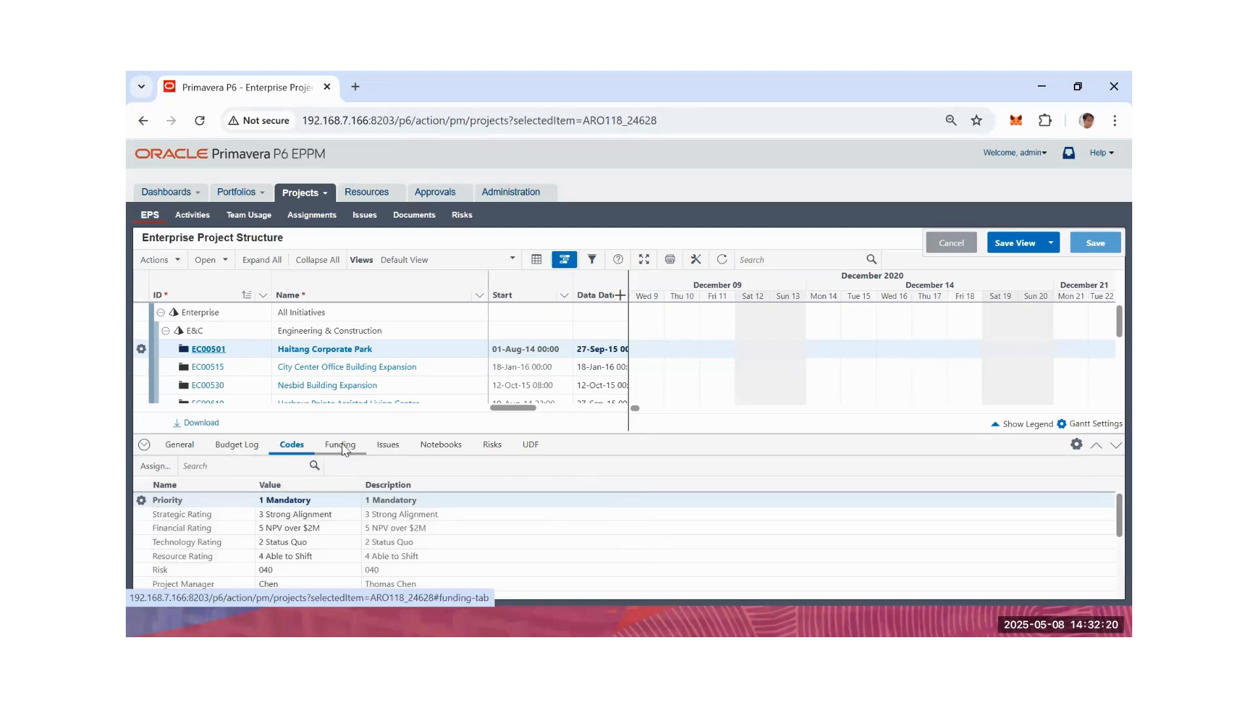
click(342, 448)
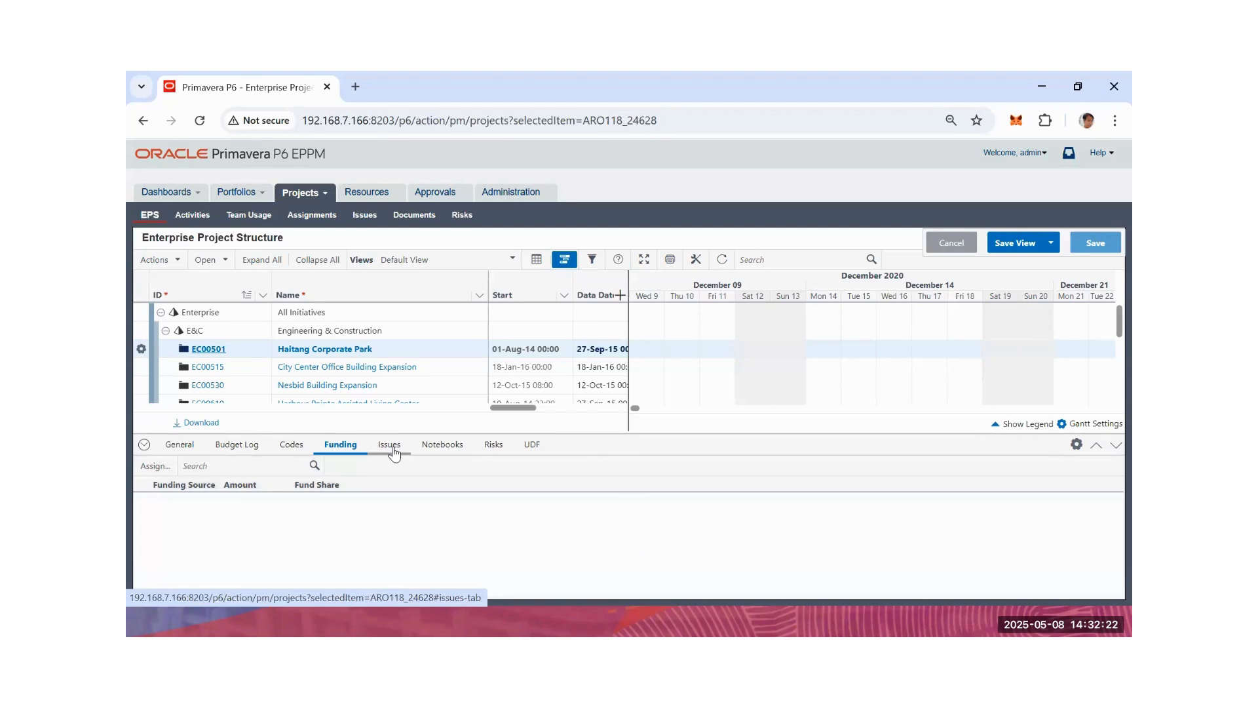
click(400, 450)
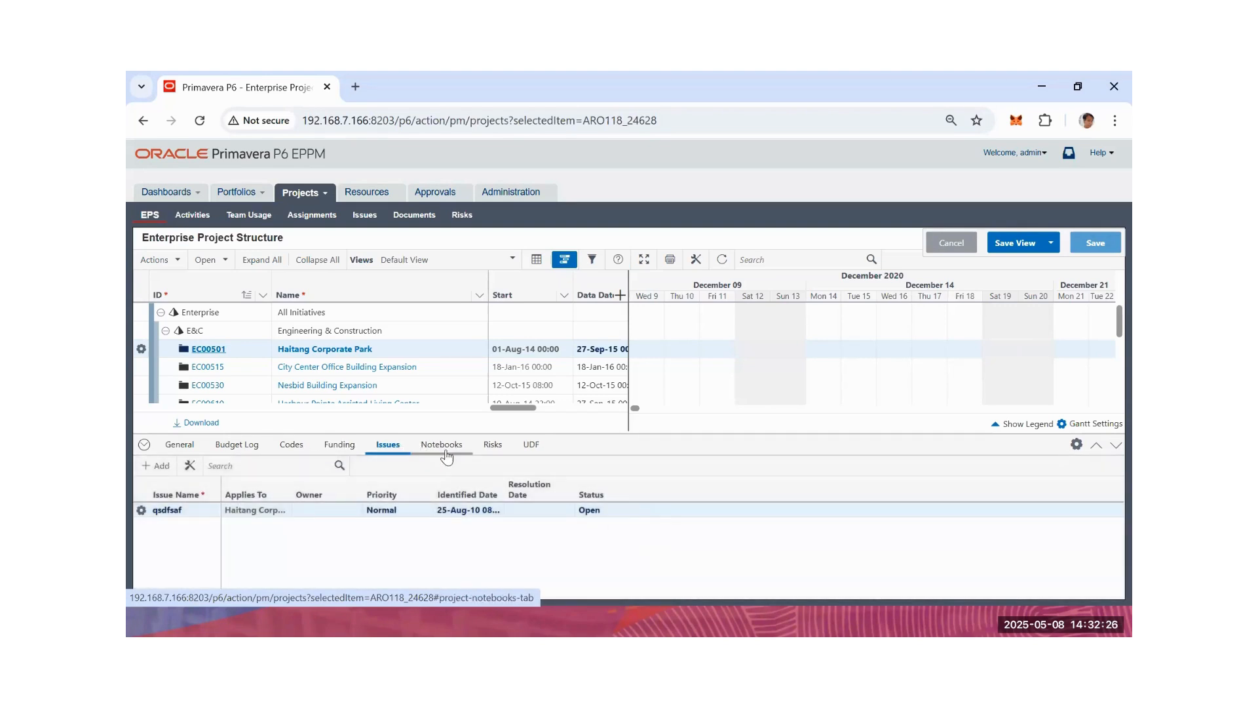
click(446, 455)
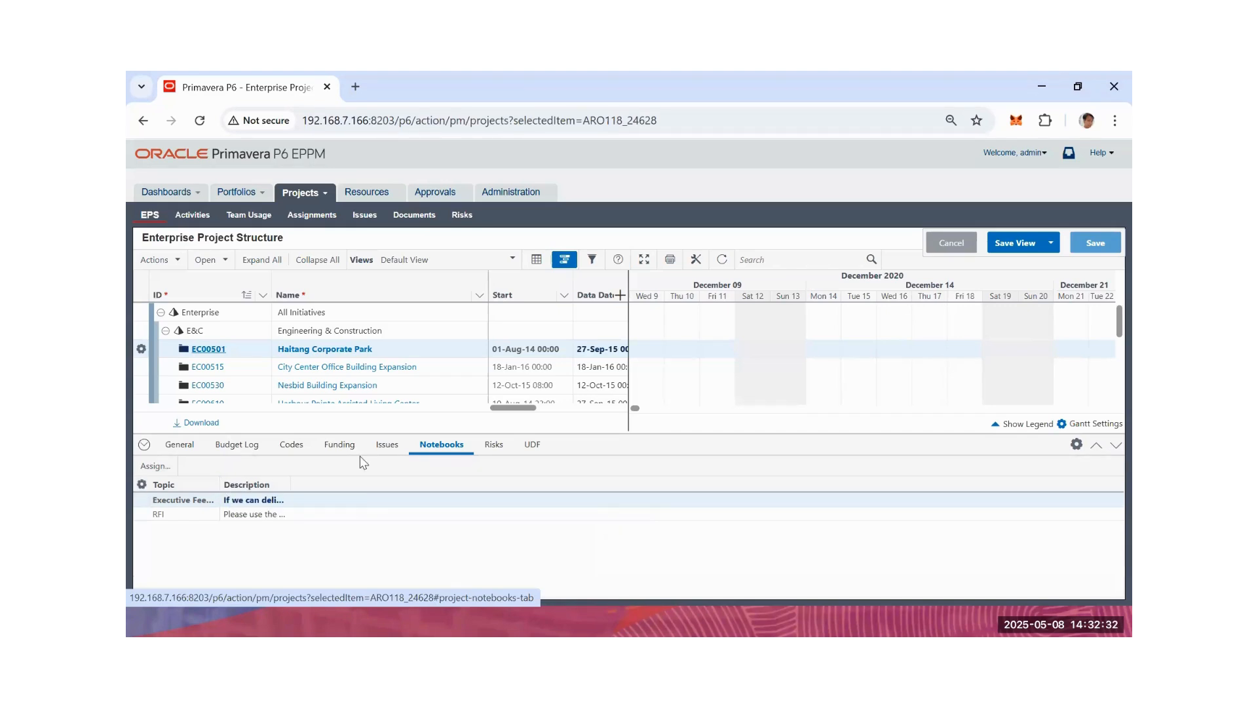
click(493, 445)
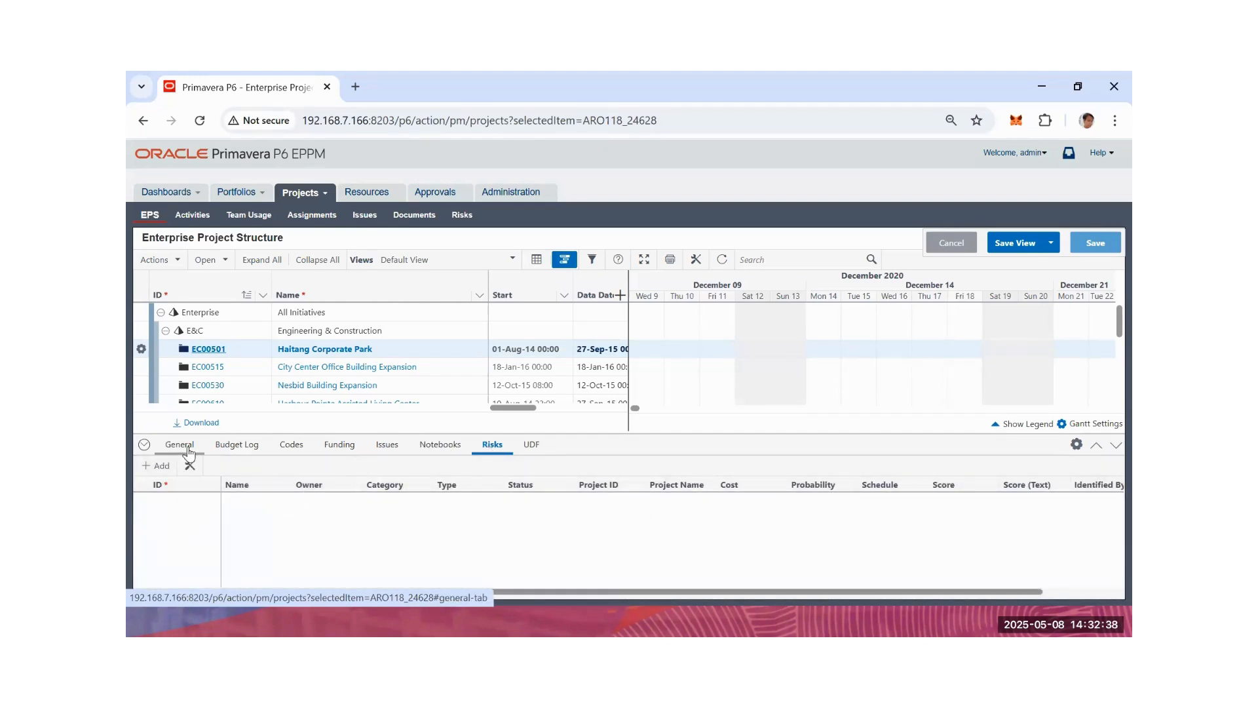
click(533, 448)
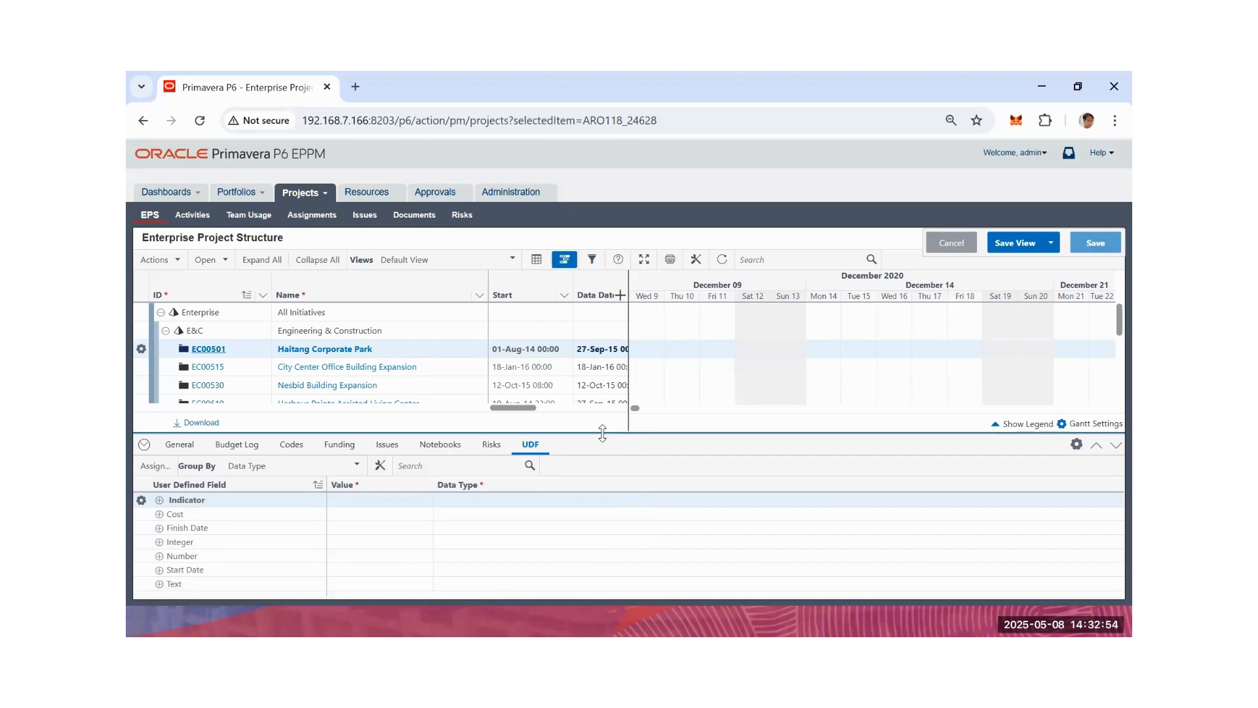
Enlarge the project list above the details area and look through the projects under E&C.
drag(602, 432, 602, 493)
scroll(329, 364, down, 2)
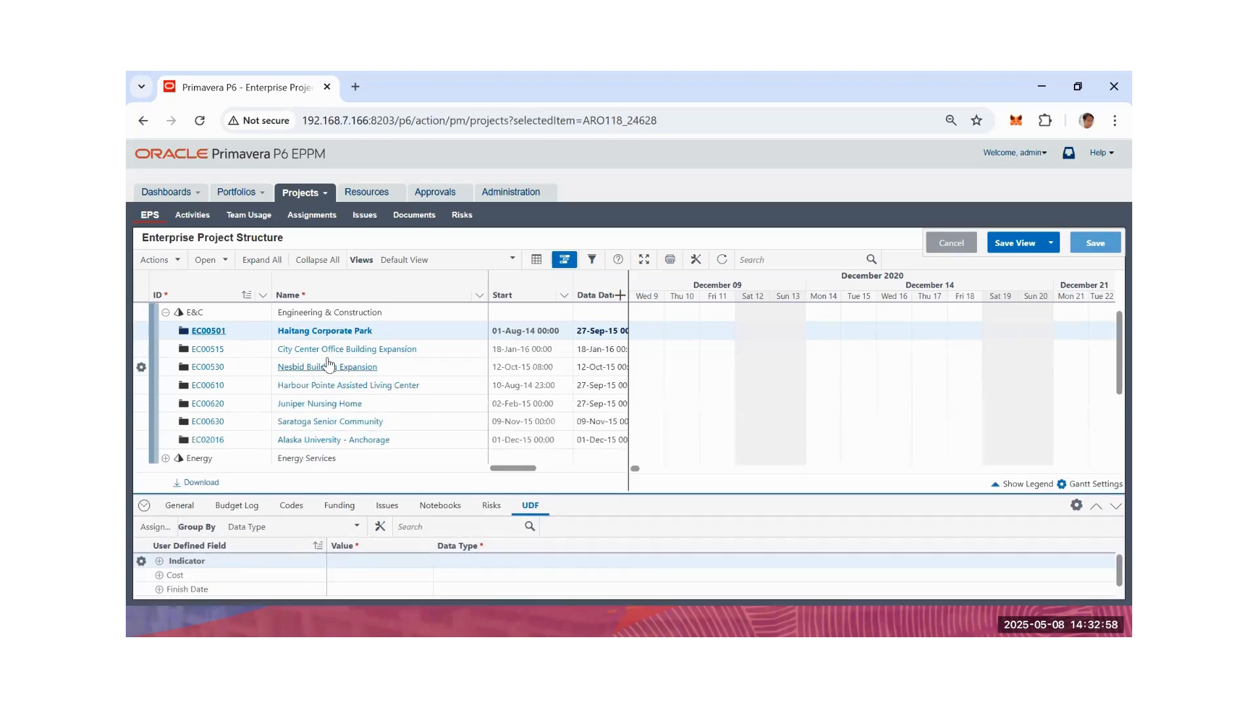
scroll(329, 363, down, 1)
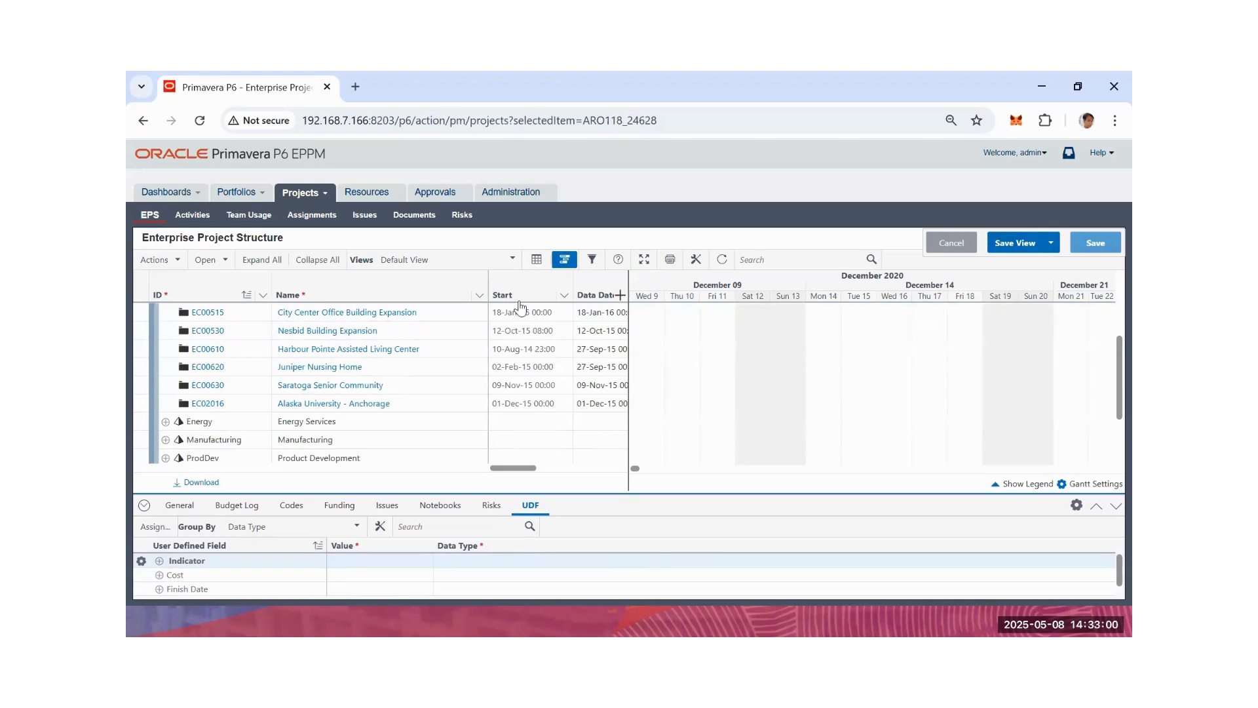
scroll(436, 364, up, 3)
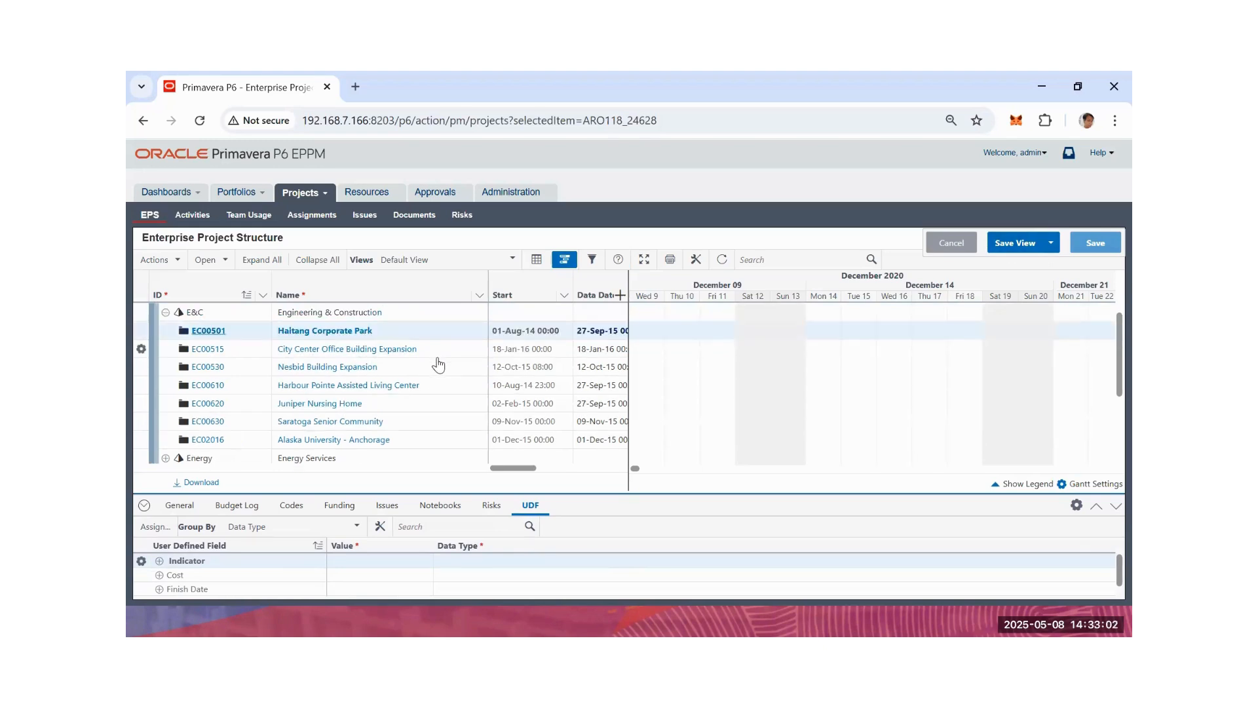
Change the Haitang Corporate Park project's ID to EC005011 in its general details.
click(435, 355)
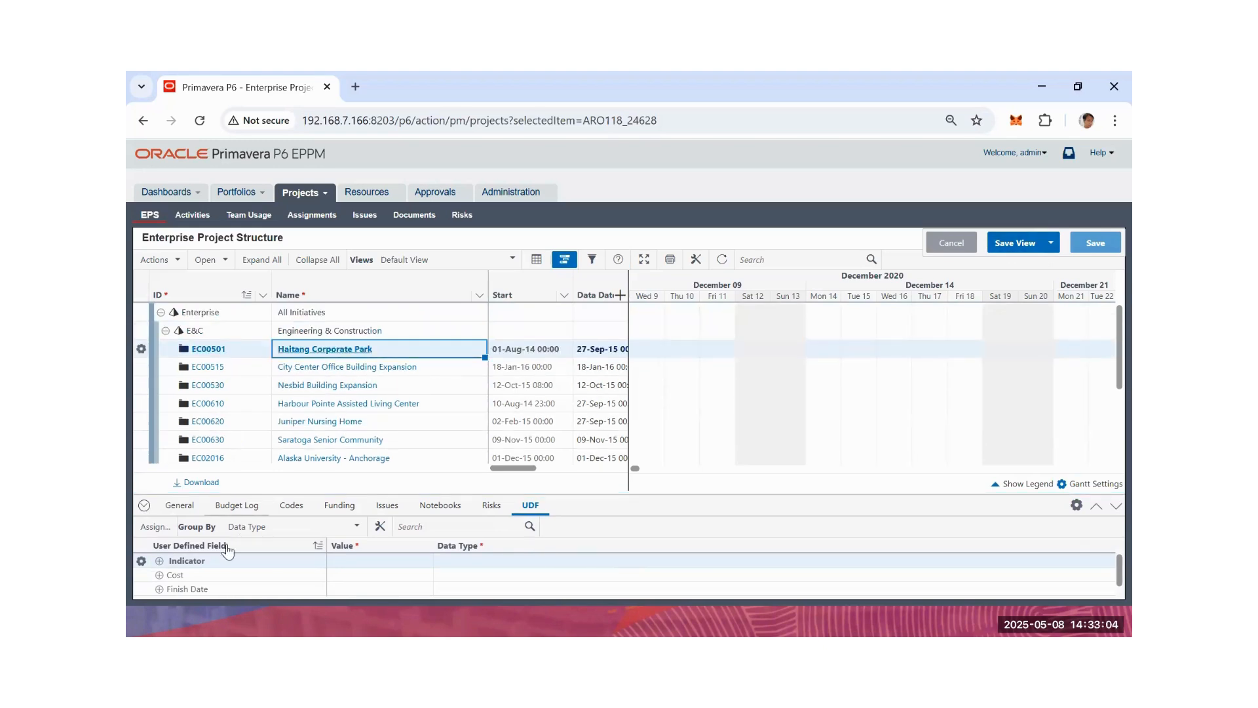
click(187, 506)
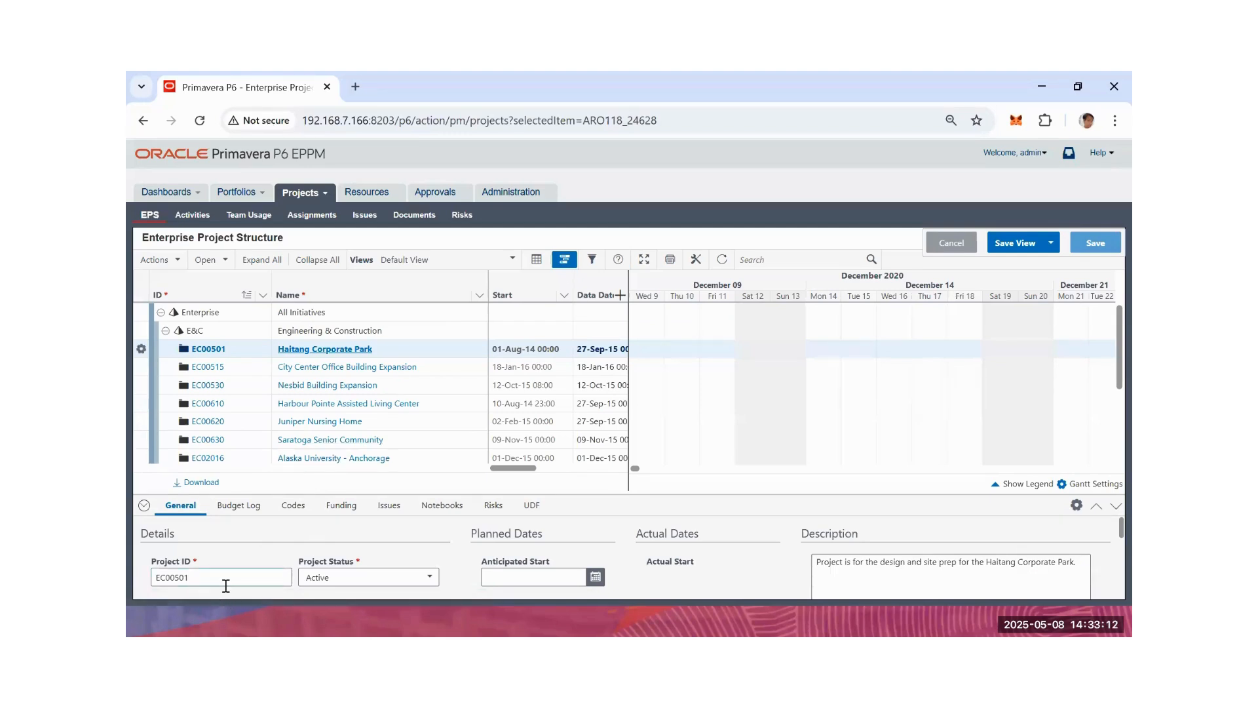
key(Tab)
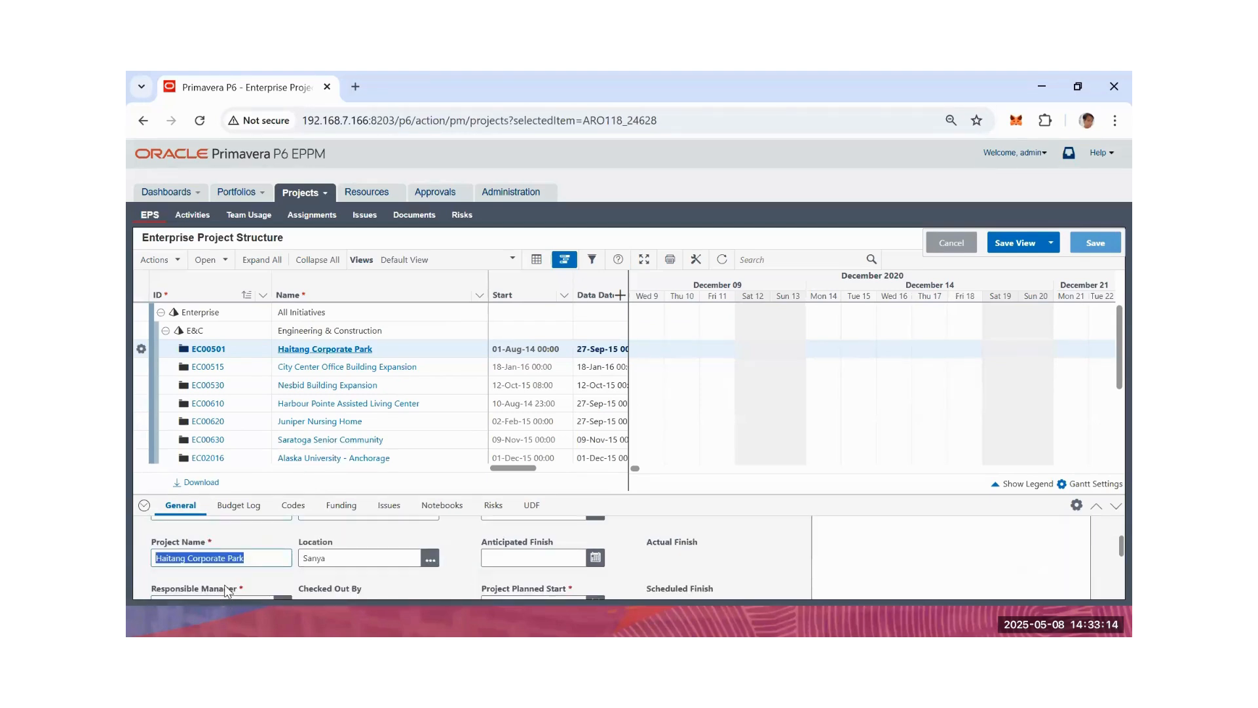
scroll(243, 559, up, 2)
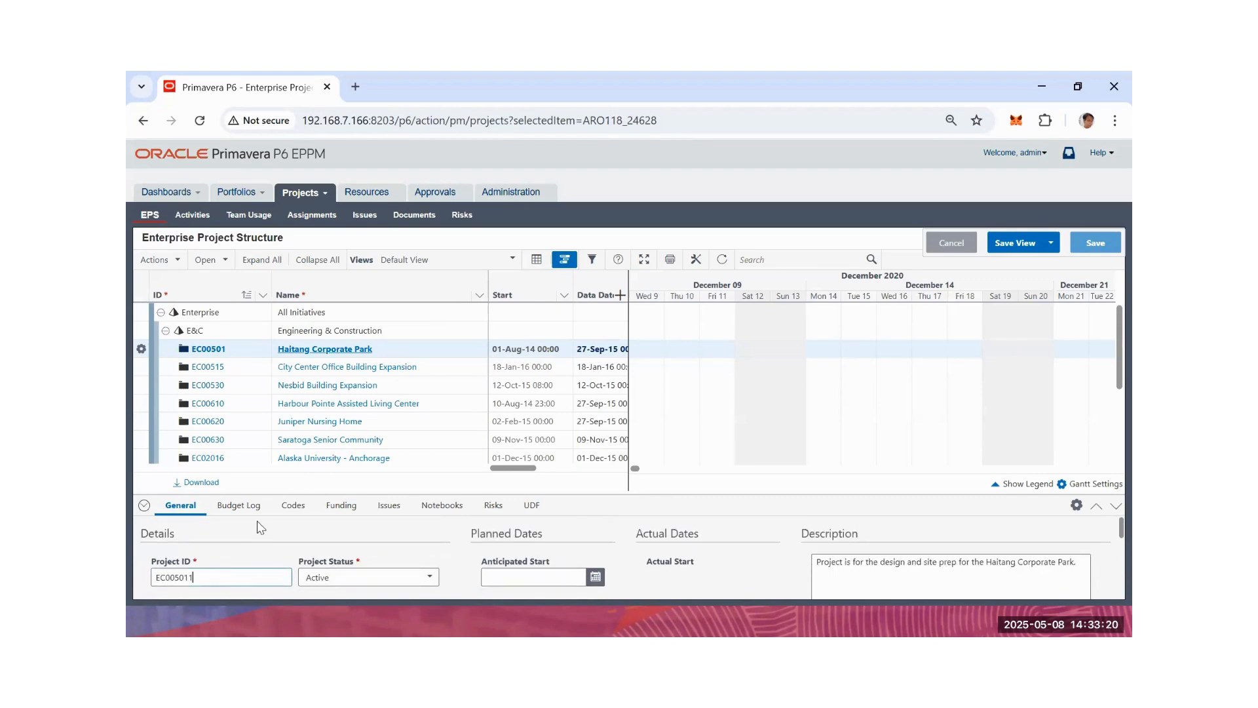
click(286, 542)
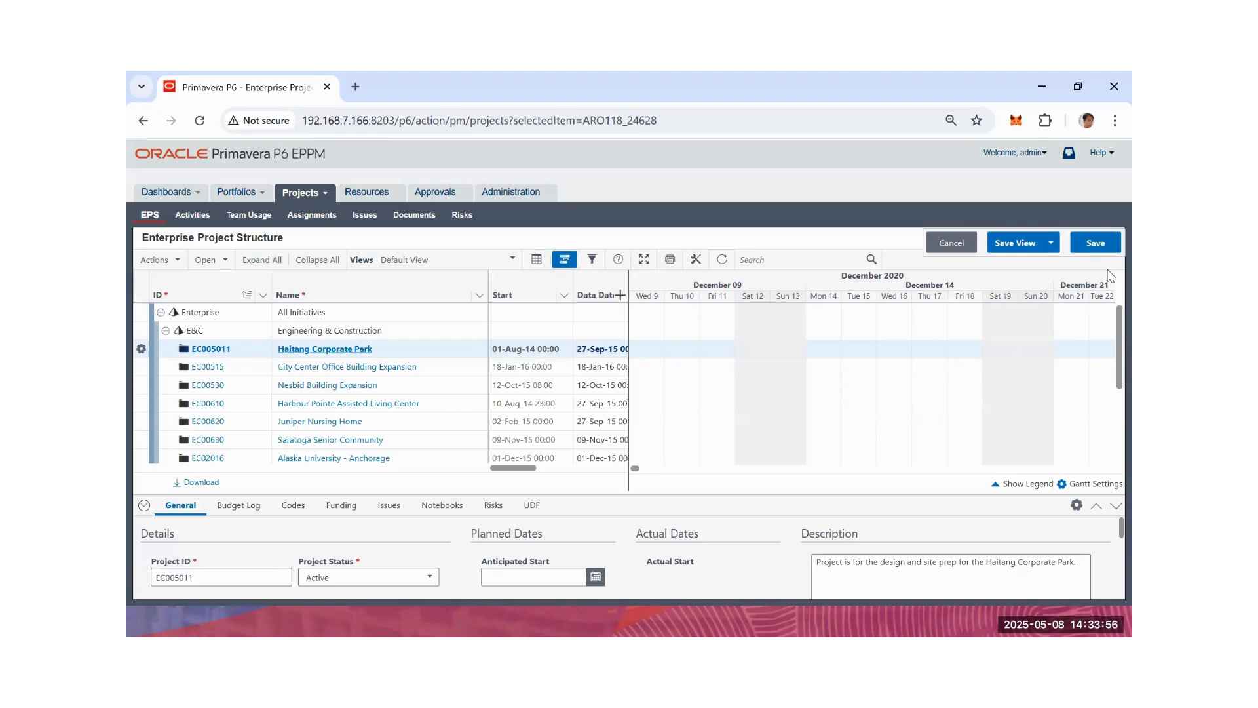
Expand the Templates node of the Enterprise Project Structure and review the project templates it contains.
drag(611, 428, 505, 415)
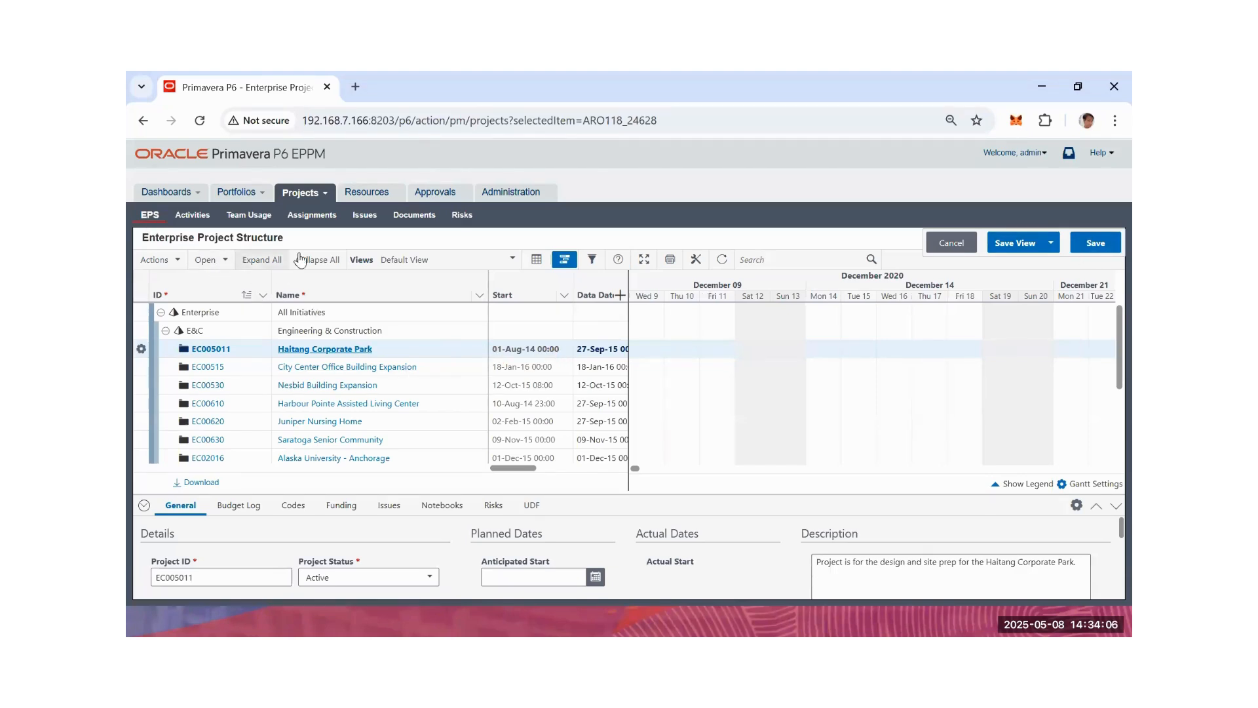
scroll(500, 356, down, 1)
scroll(501, 356, down, 1)
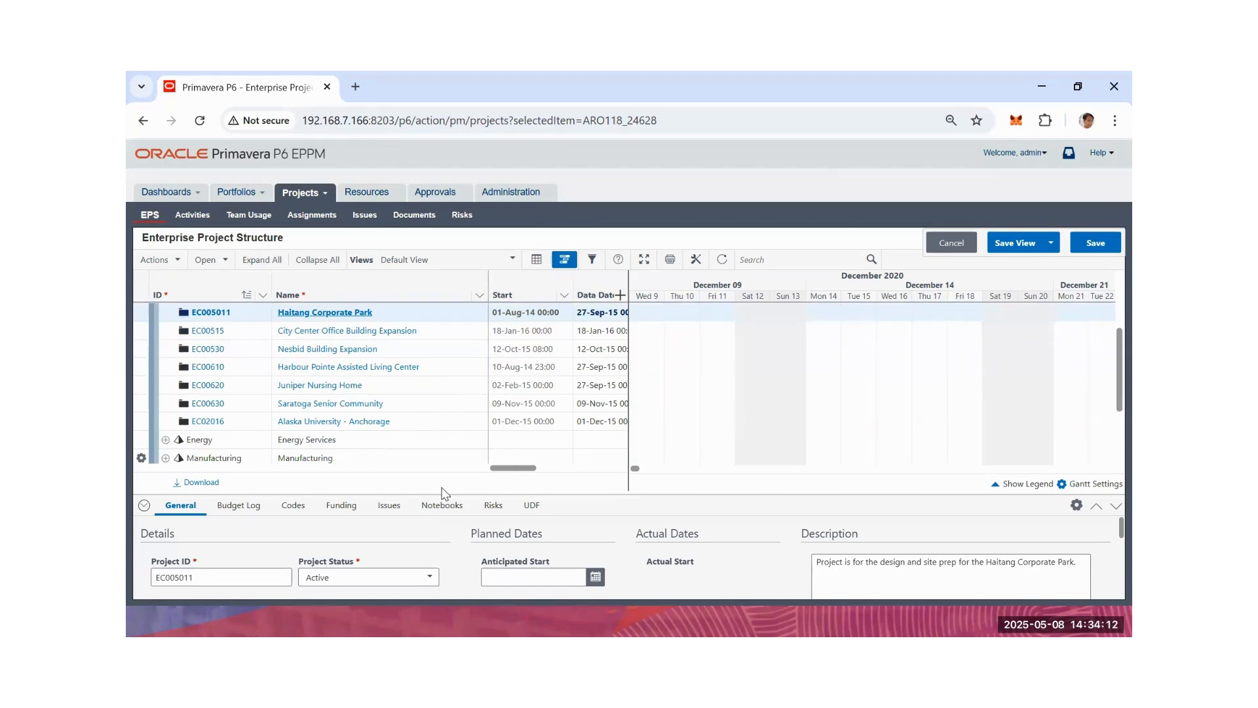
scroll(386, 404, down, 3)
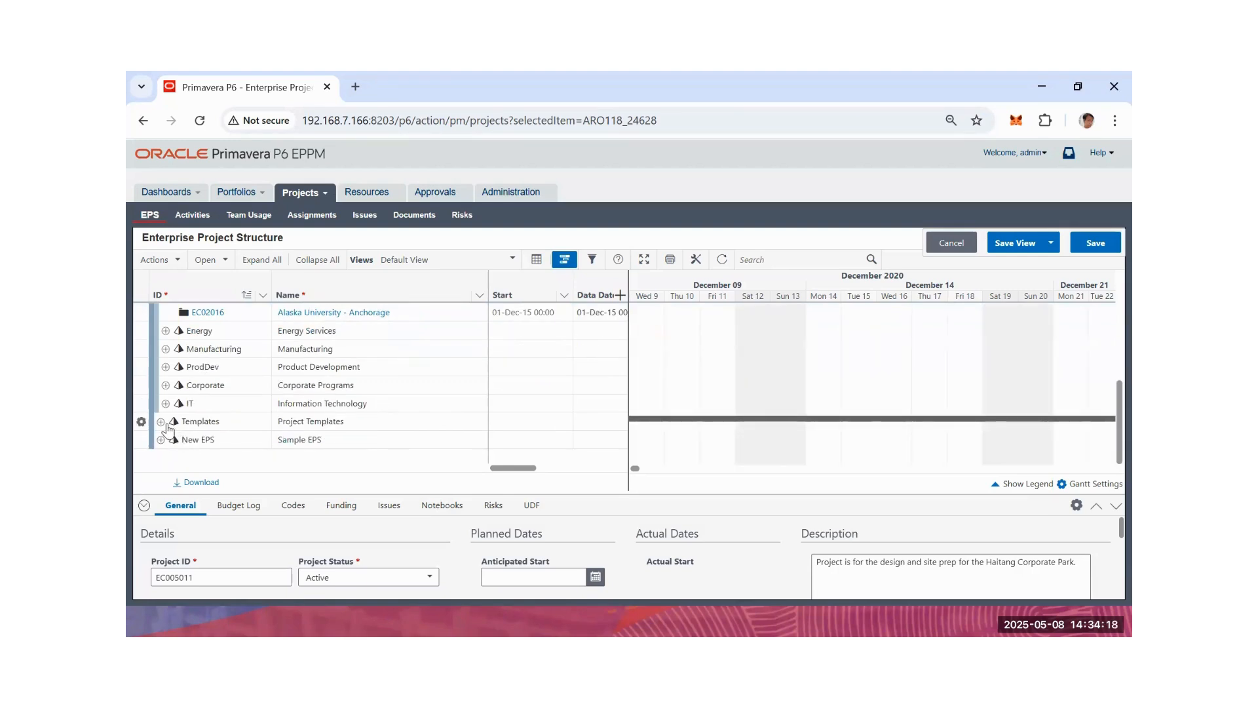
click(244, 424)
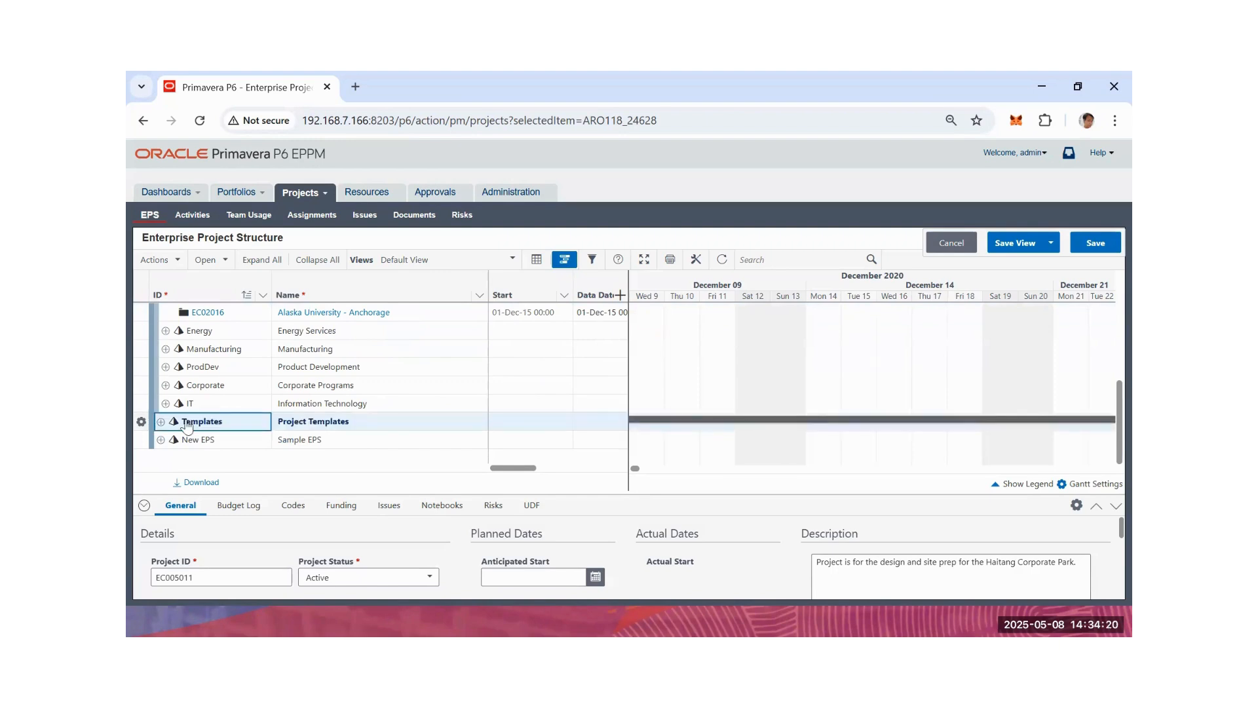
click(161, 423)
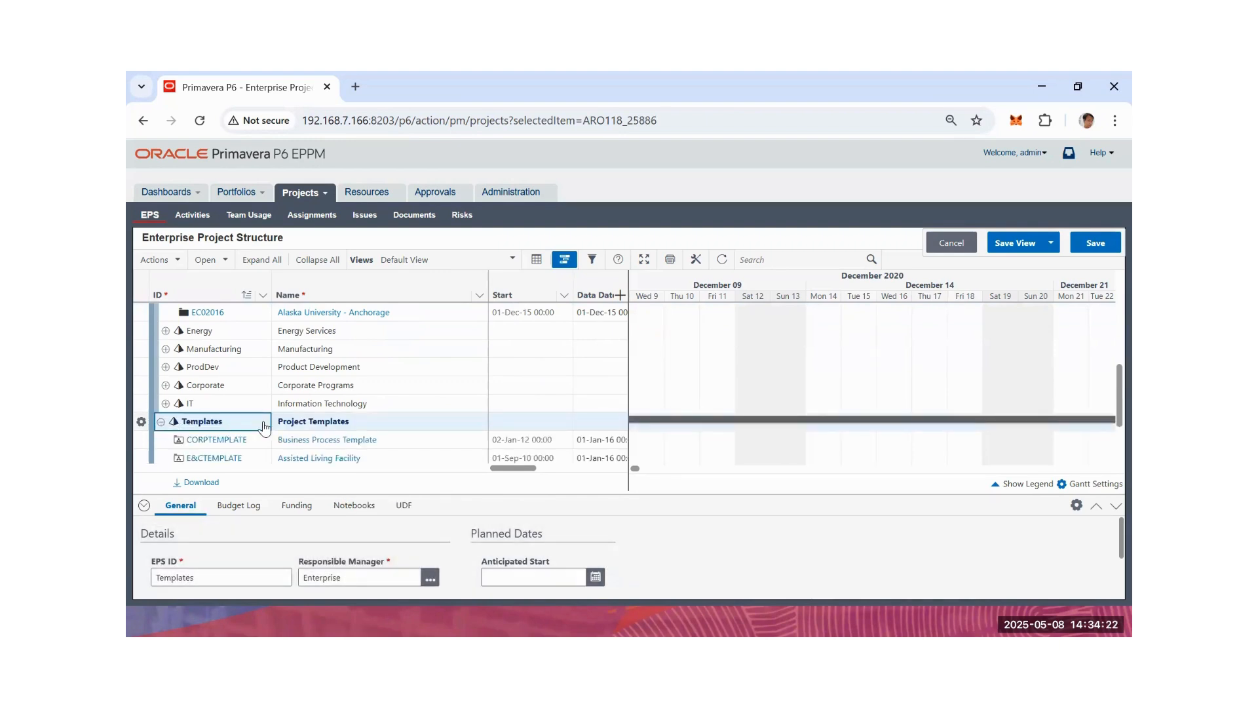
scroll(331, 413, down, 3)
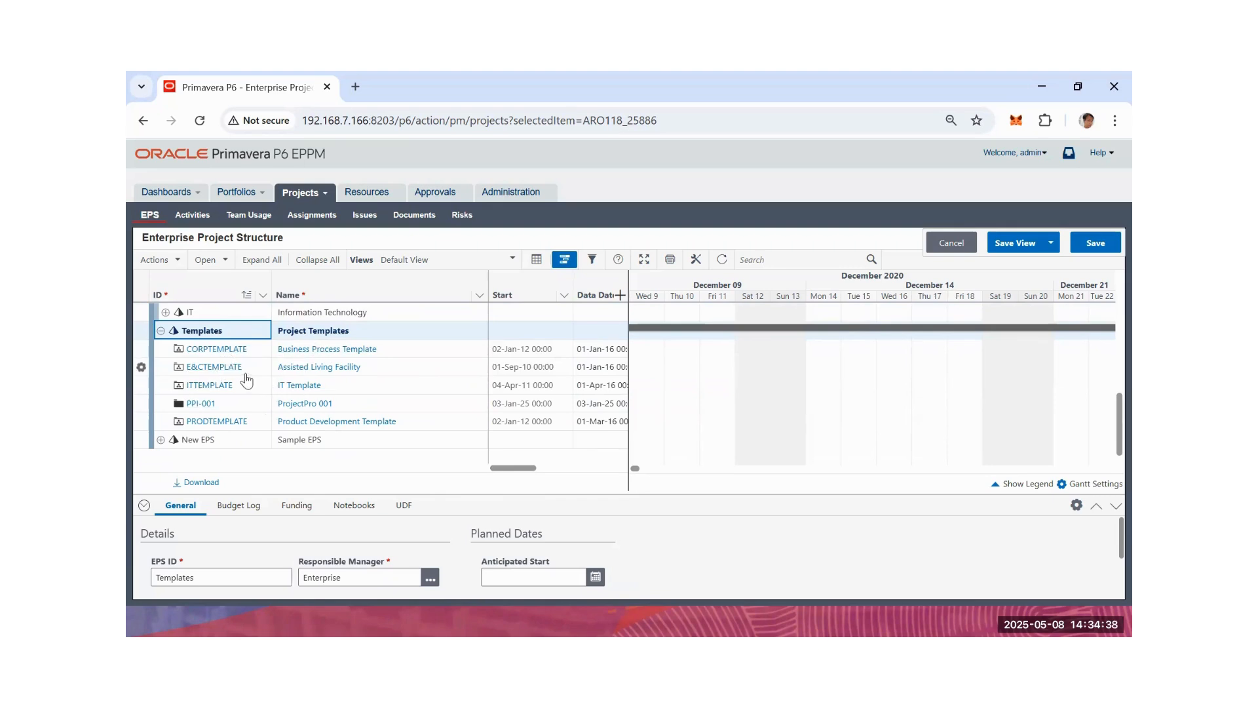
scroll(311, 393, up, 3)
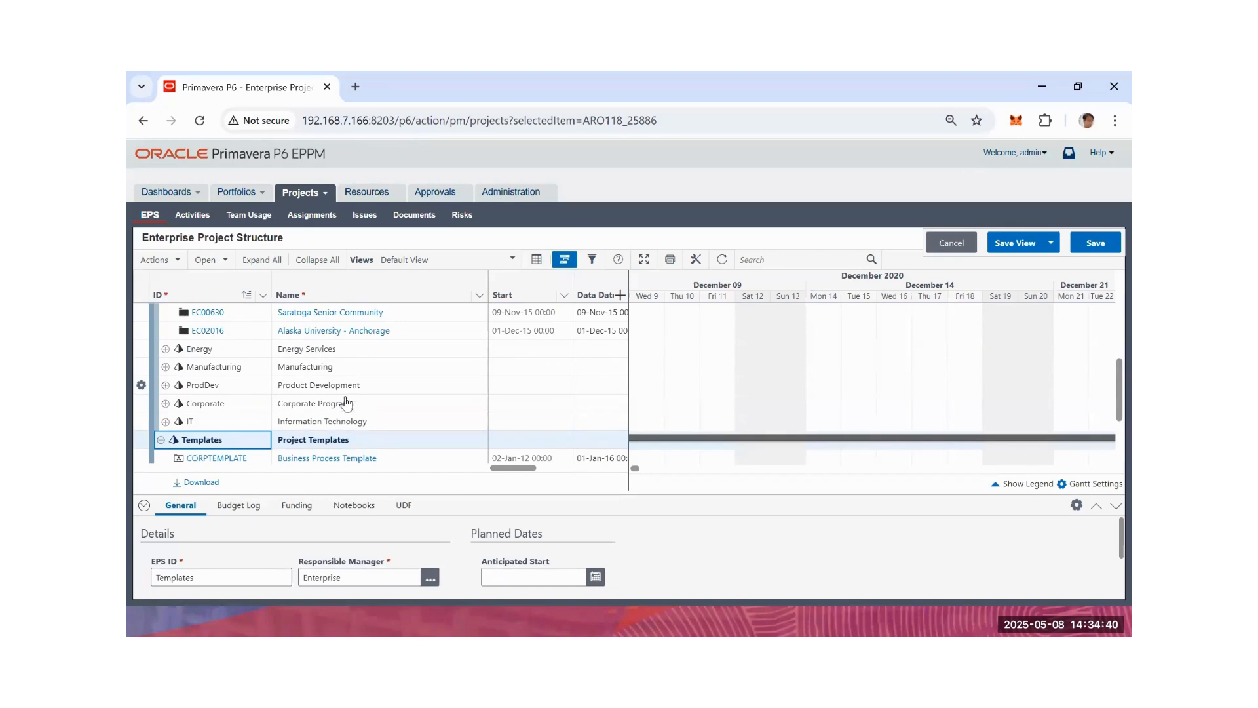
scroll(344, 400, down, 2)
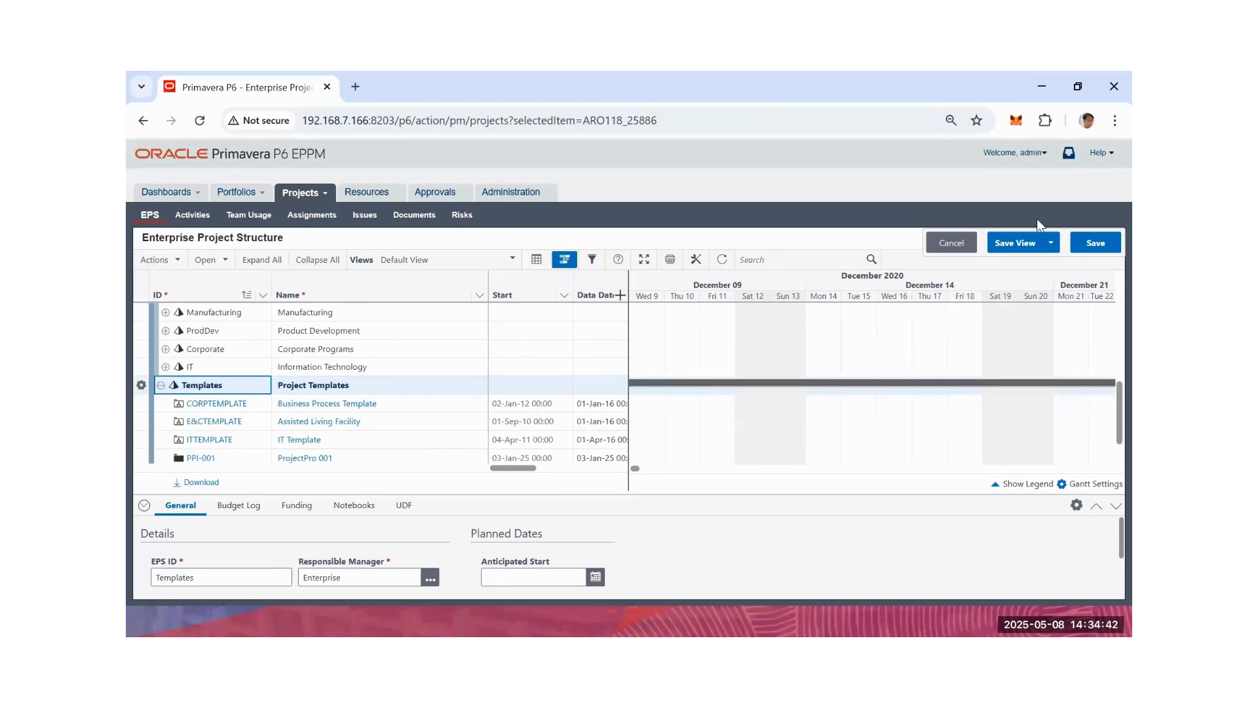
Discard the unsaved project ID change in the Enterprise Project Structure.
click(952, 244)
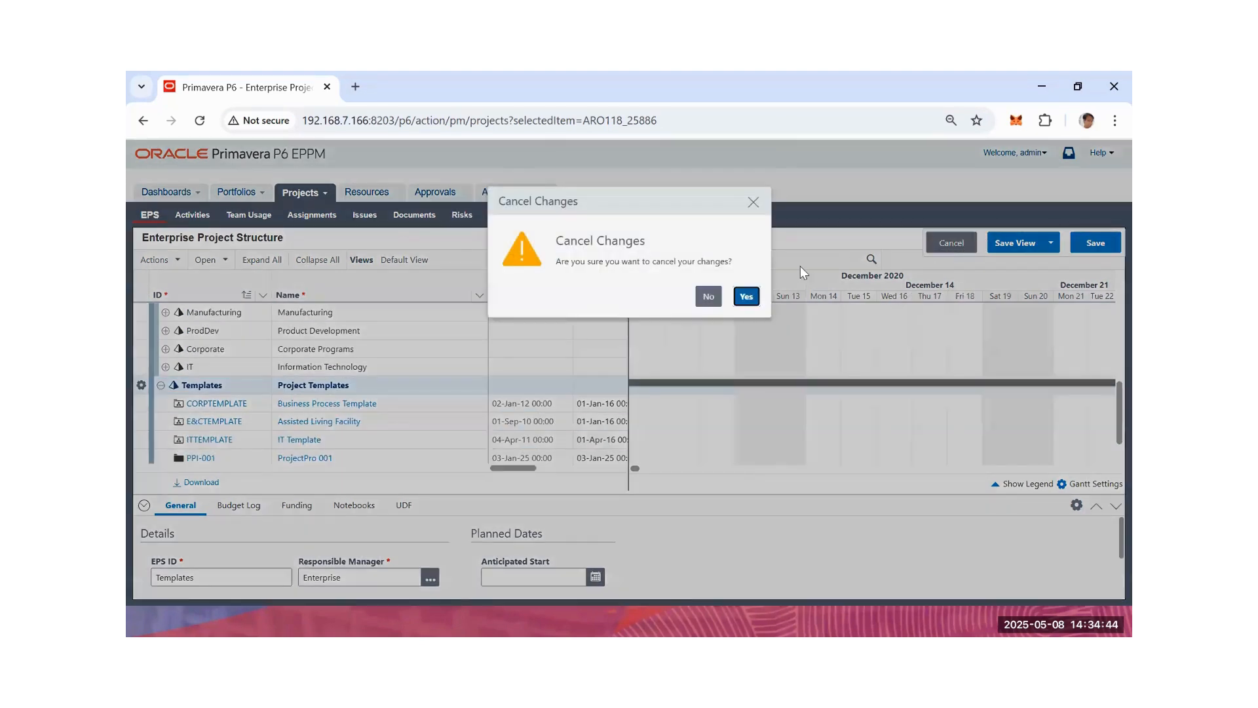
click(747, 296)
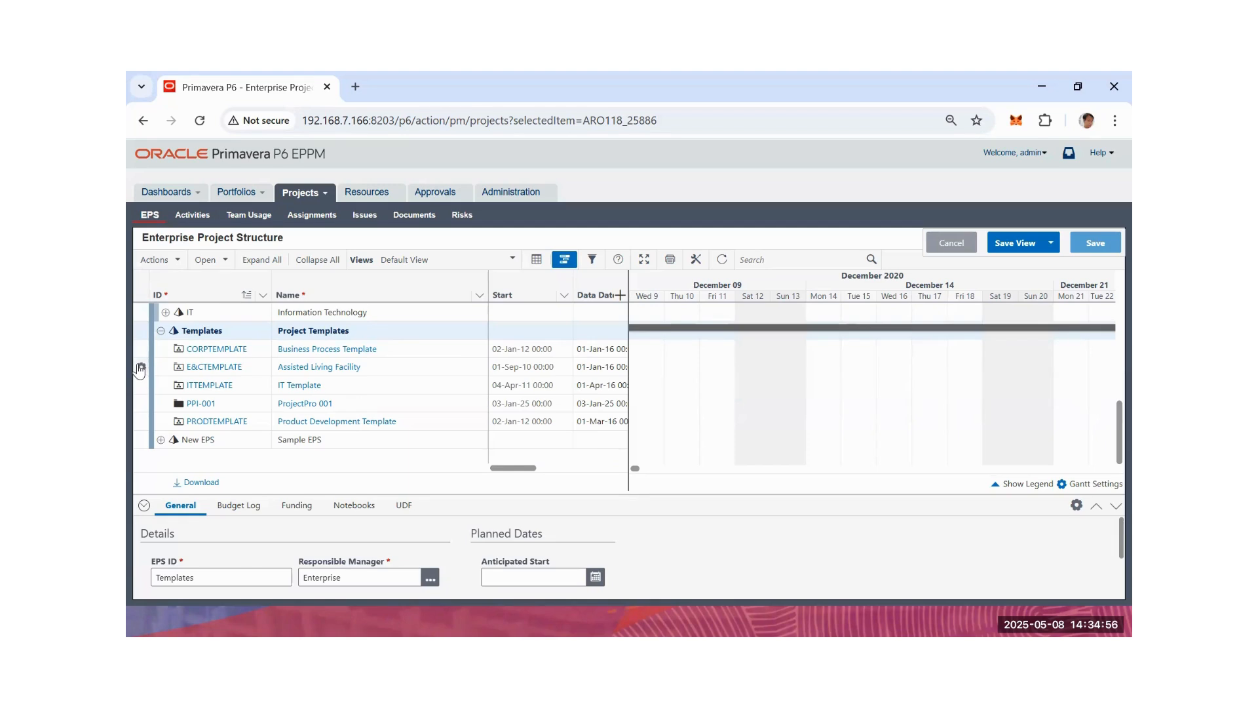
Check the row actions available for the Haitang Corporate Park project, such as adding, opening and copying projects.
scroll(177, 358, up, 3)
scroll(177, 359, up, 5)
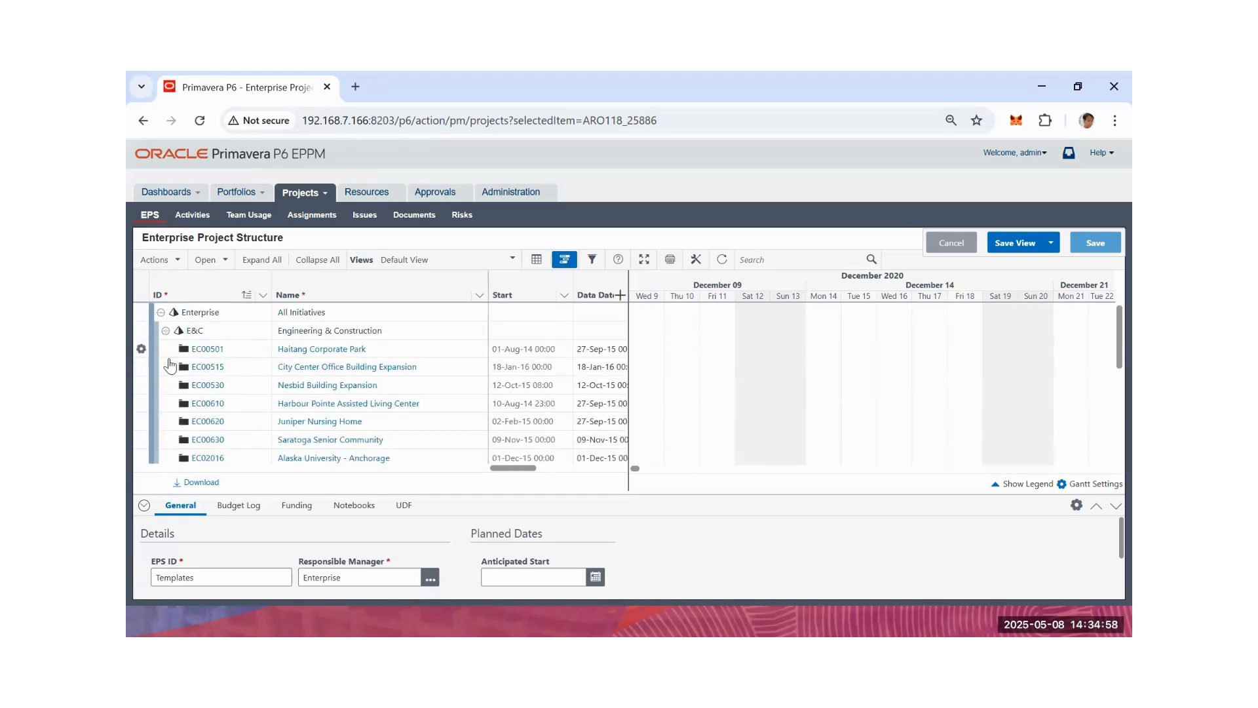
click(142, 350)
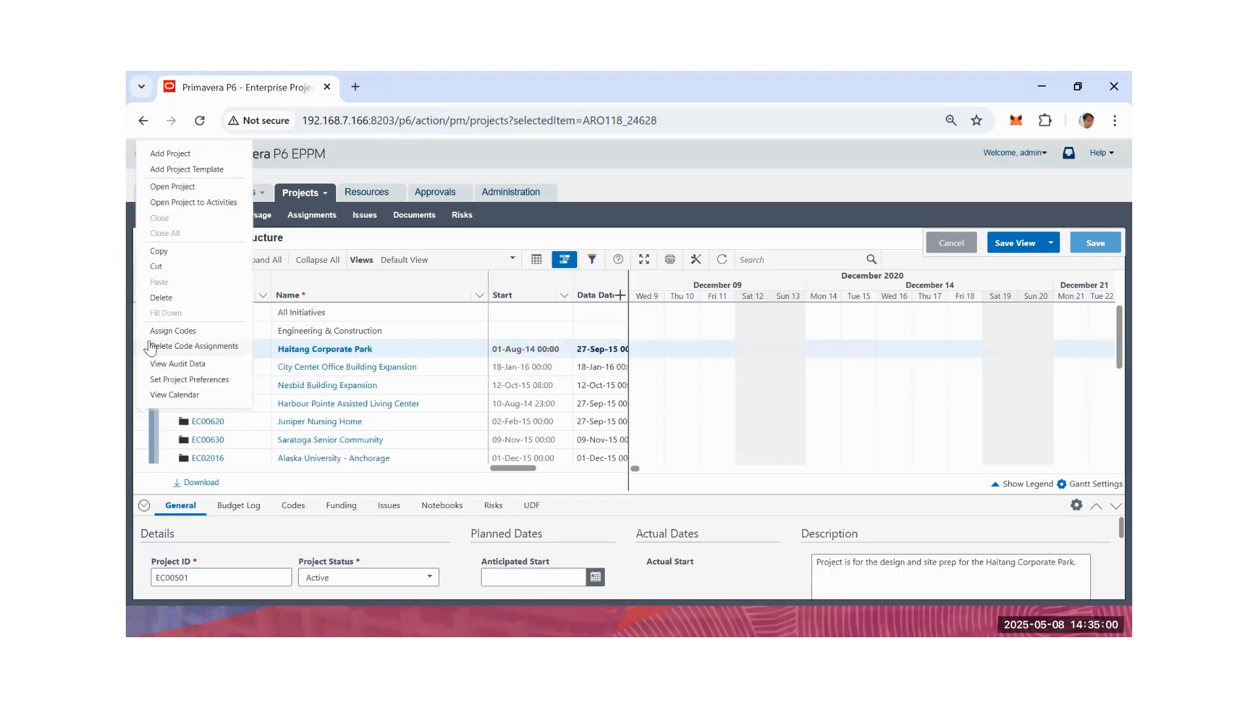
click(429, 241)
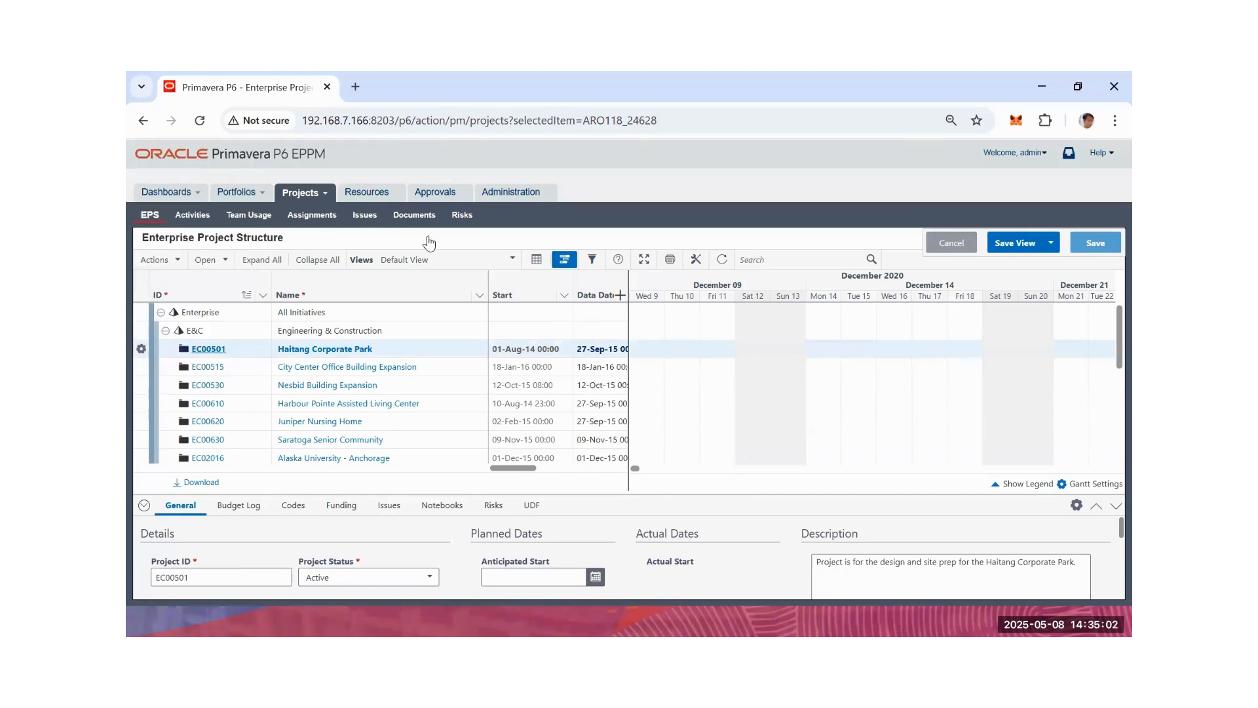
click(141, 350)
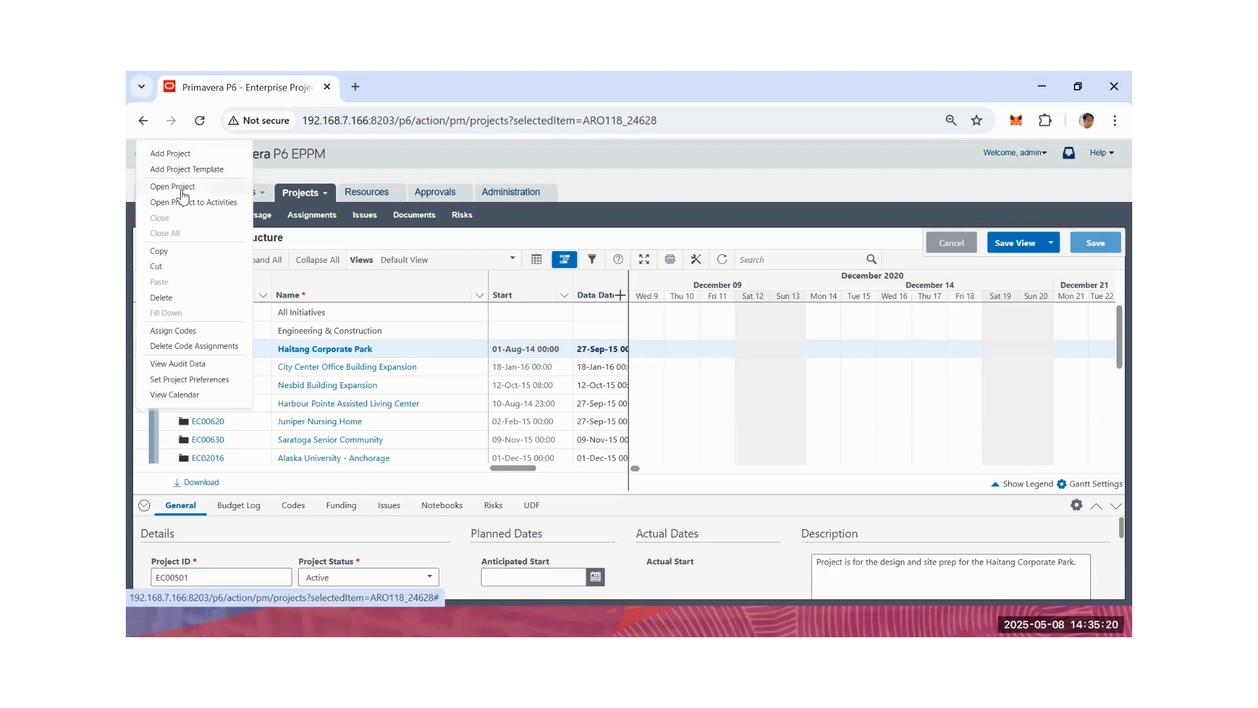
click(378, 245)
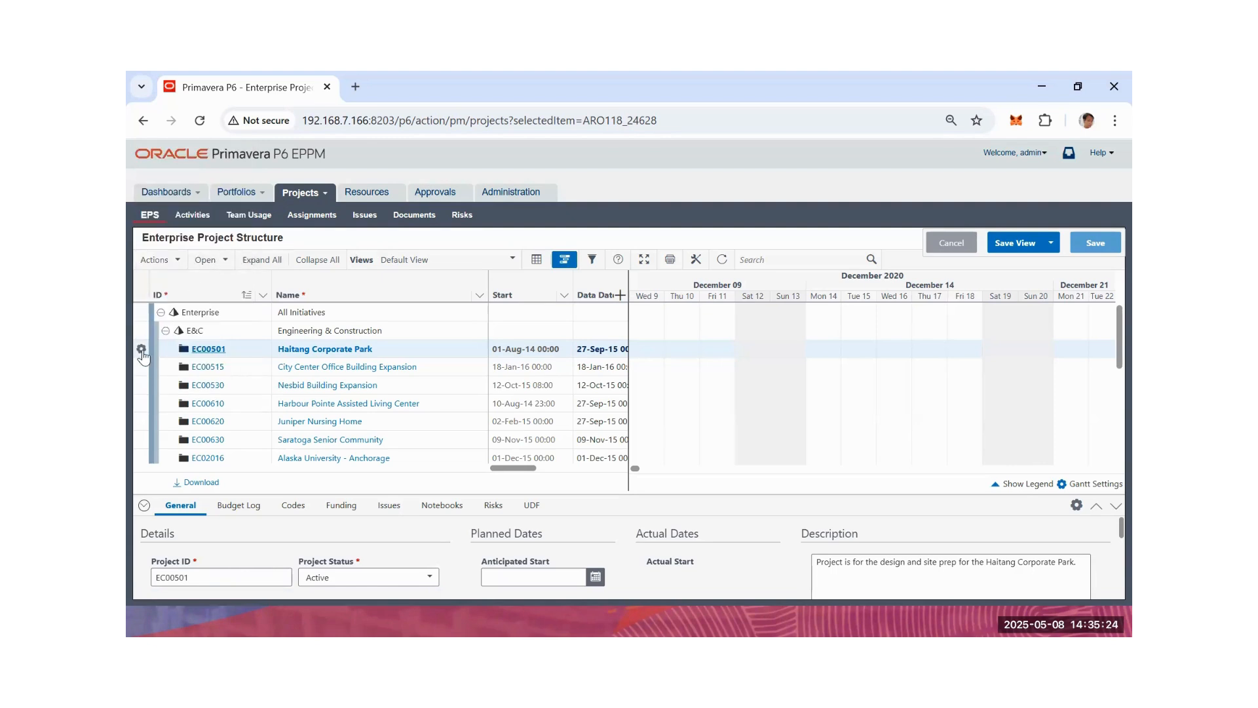